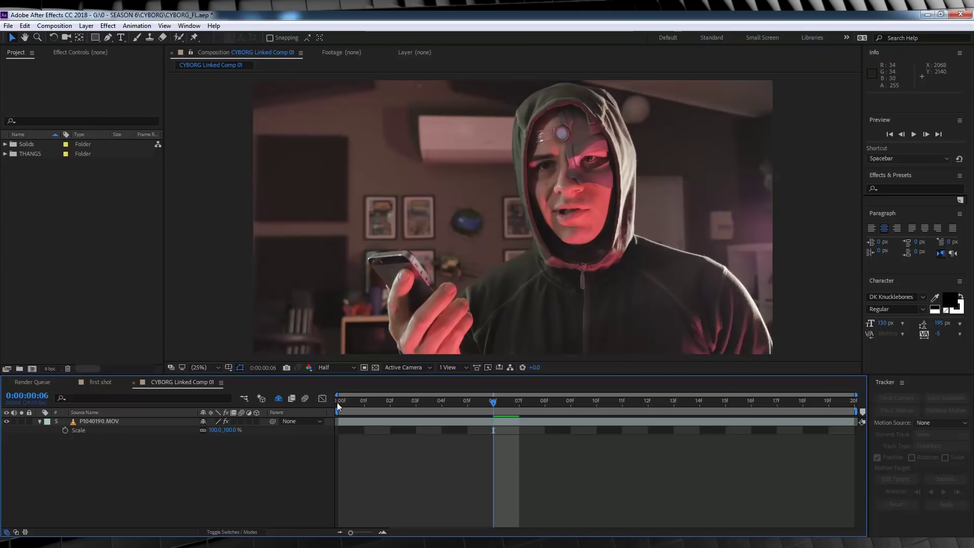
# - Compare the first shot with CYBORG Linked Comp 01 and preview the linked comp
pyautogui.click(337, 402)
pyautogui.click(111, 381)
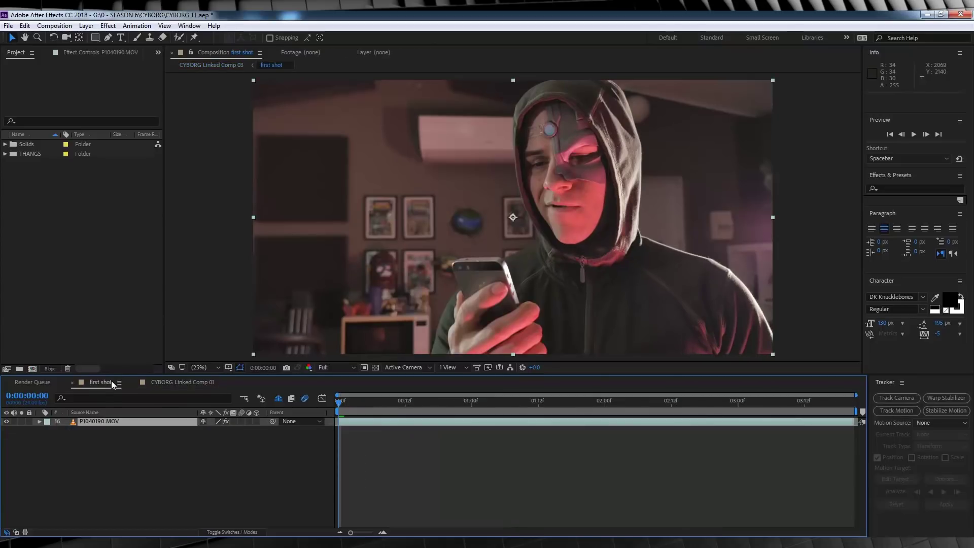
pyautogui.click(172, 382)
pyautogui.click(121, 384)
pyautogui.click(161, 383)
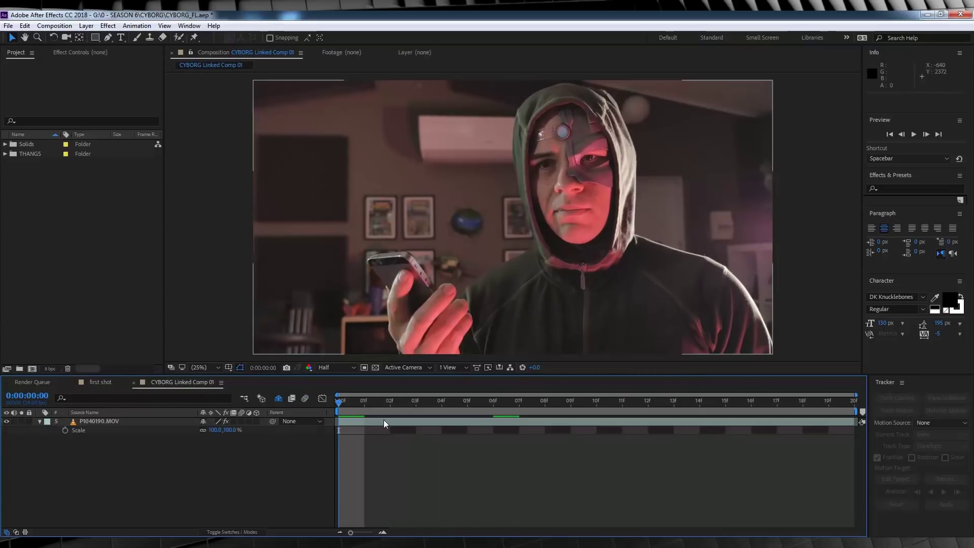
pyautogui.press('space')
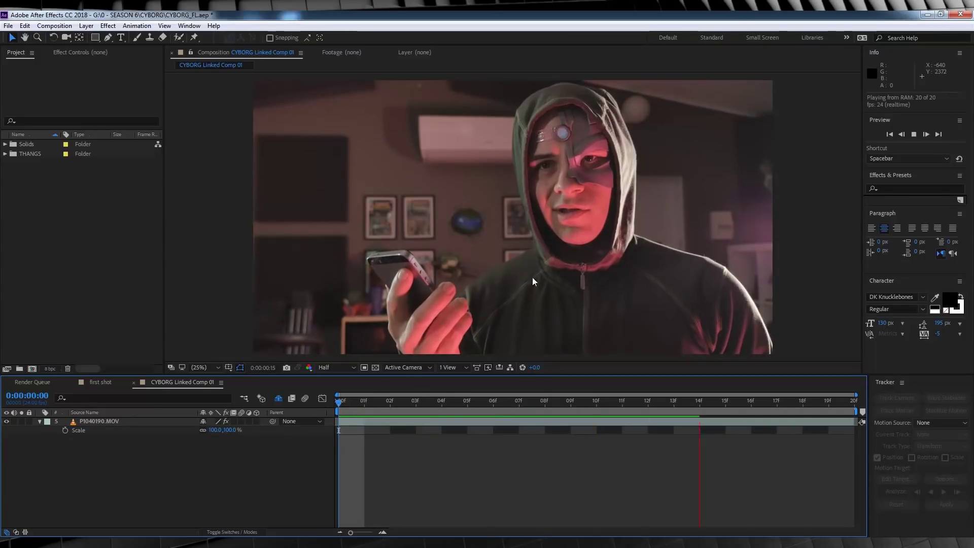
pyautogui.press('space')
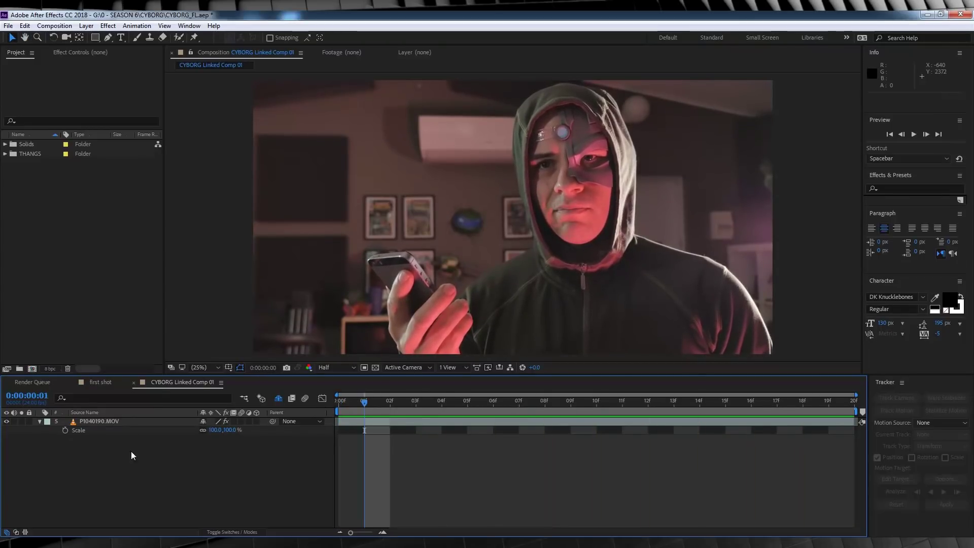
pyautogui.click(110, 382)
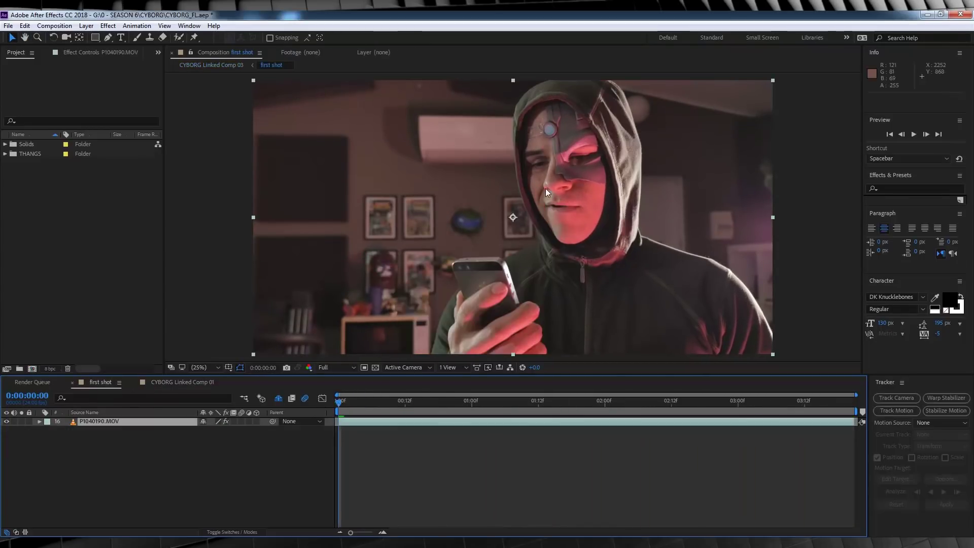
pyautogui.click(183, 382)
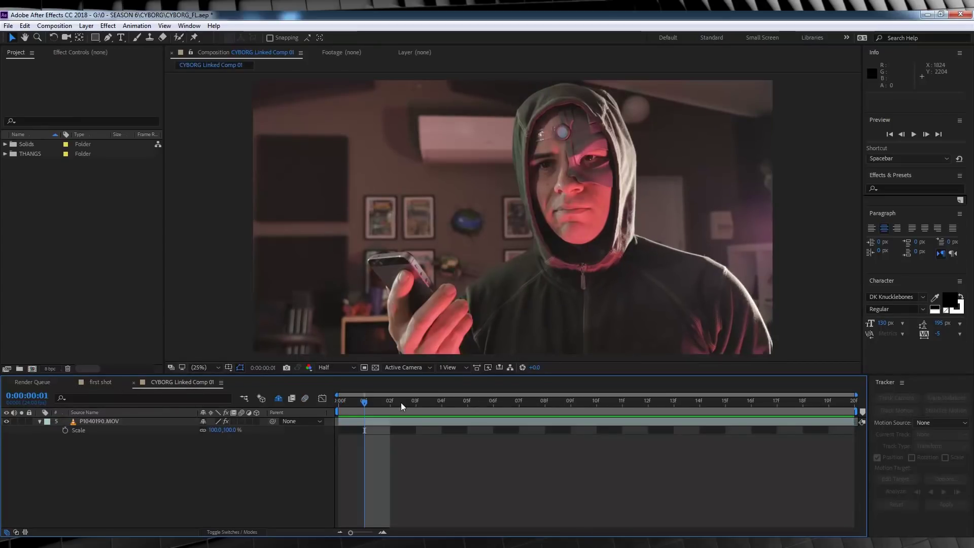
# - Preview both shots again from frame one, then select the P1040190.MOV footage layer
pyautogui.click(337, 403)
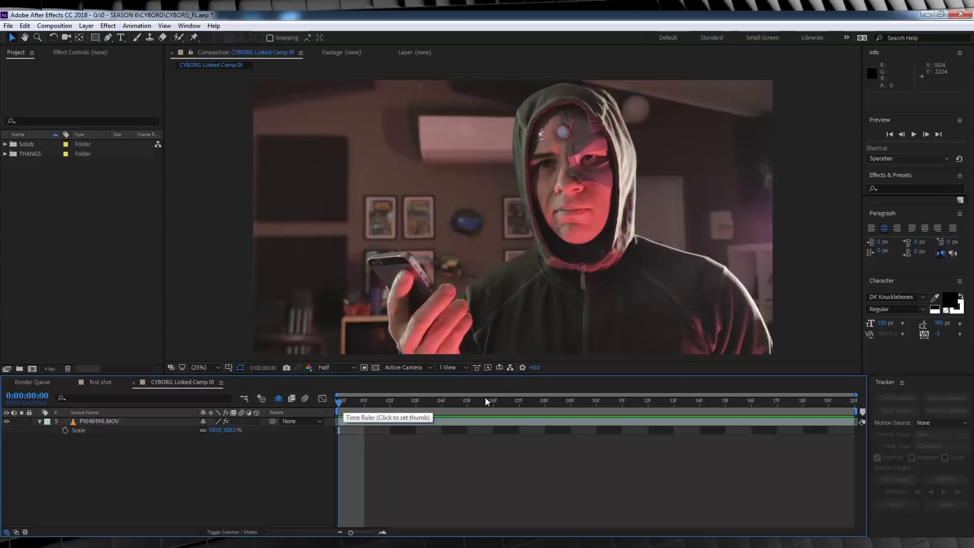
pyautogui.press('space')
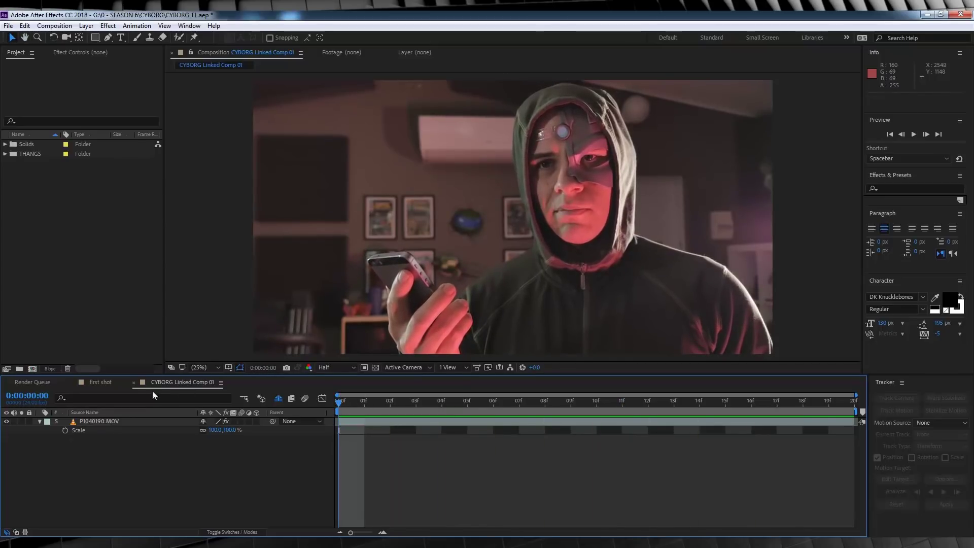
pyautogui.click(106, 382)
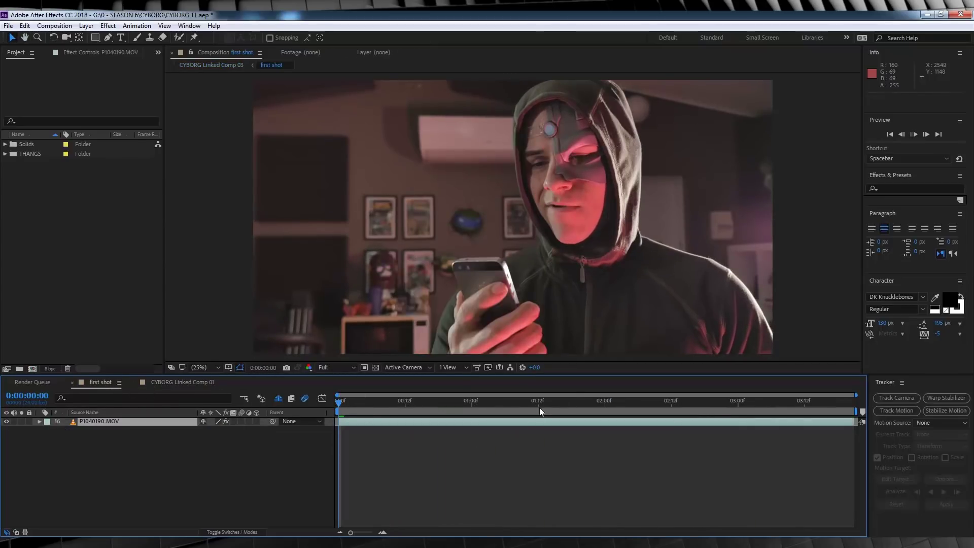
pyautogui.press('space')
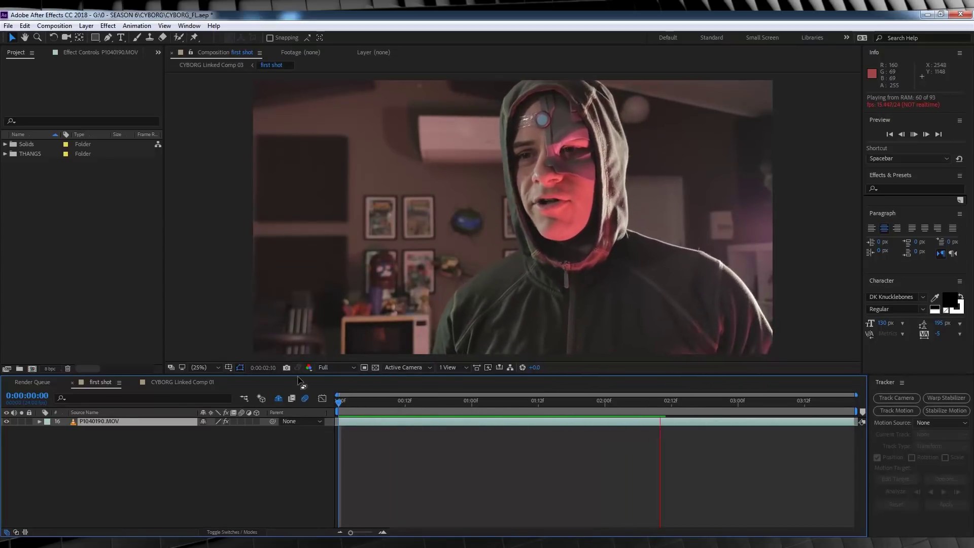
pyautogui.click(197, 382)
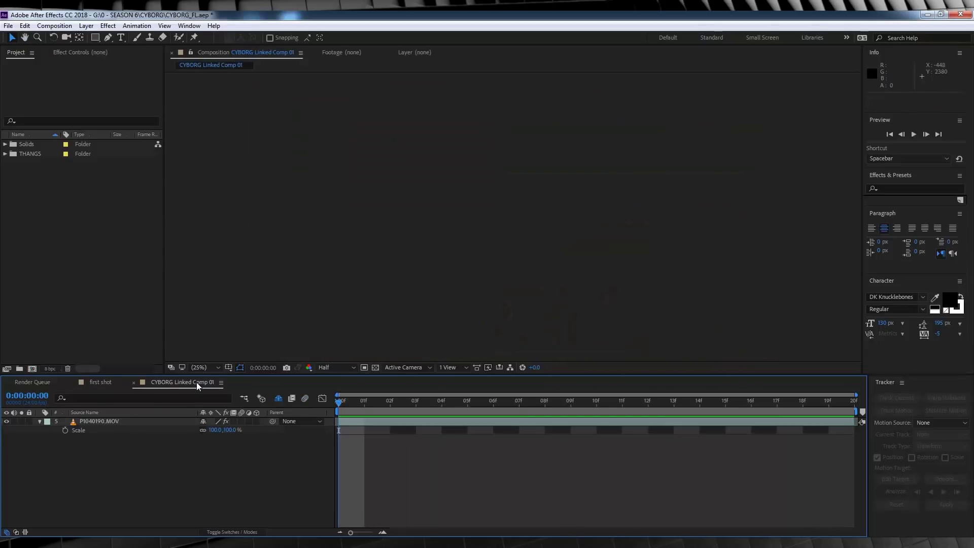
pyautogui.click(363, 403)
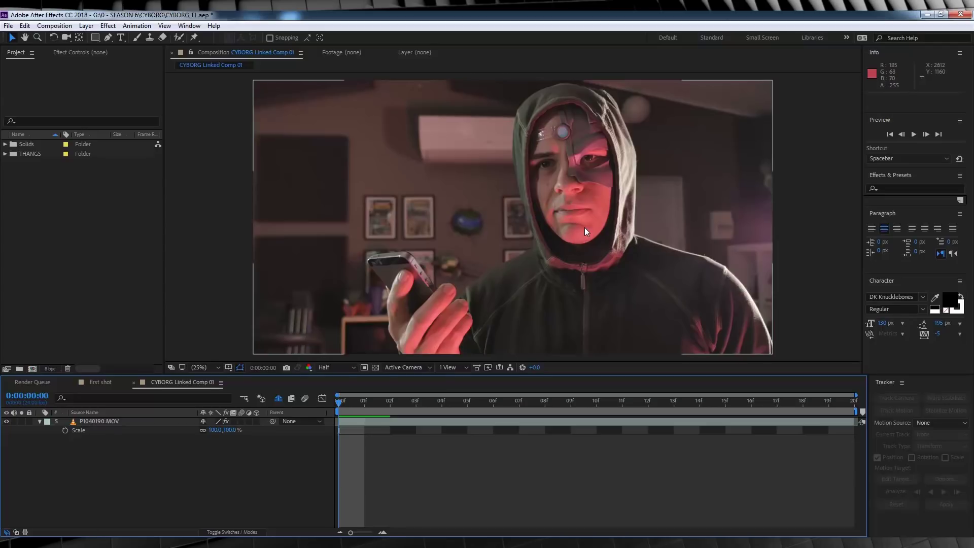
pyautogui.click(96, 422)
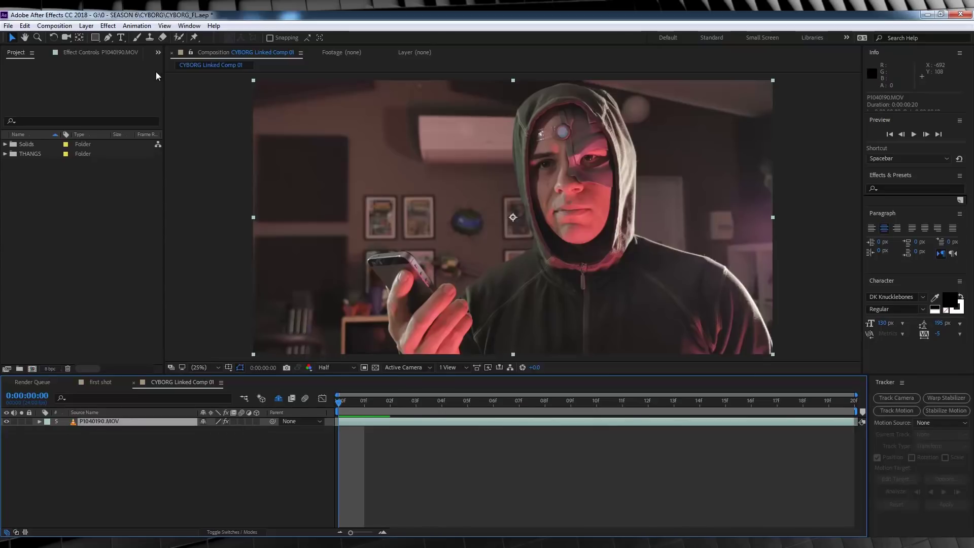
pyautogui.click(136, 26)
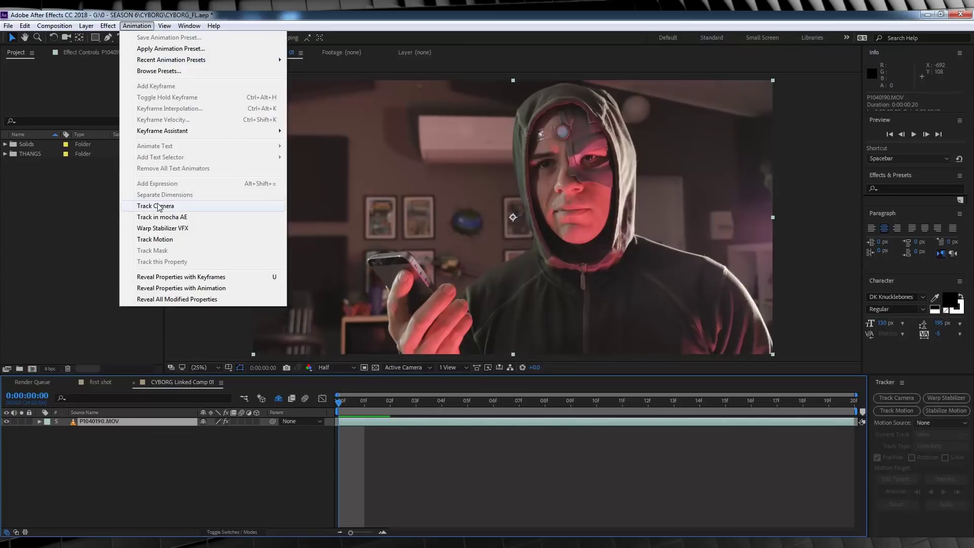
# - Create the mocha project for P1040190.MOV and zoom in on the actor's forehead
pyautogui.click(157, 217)
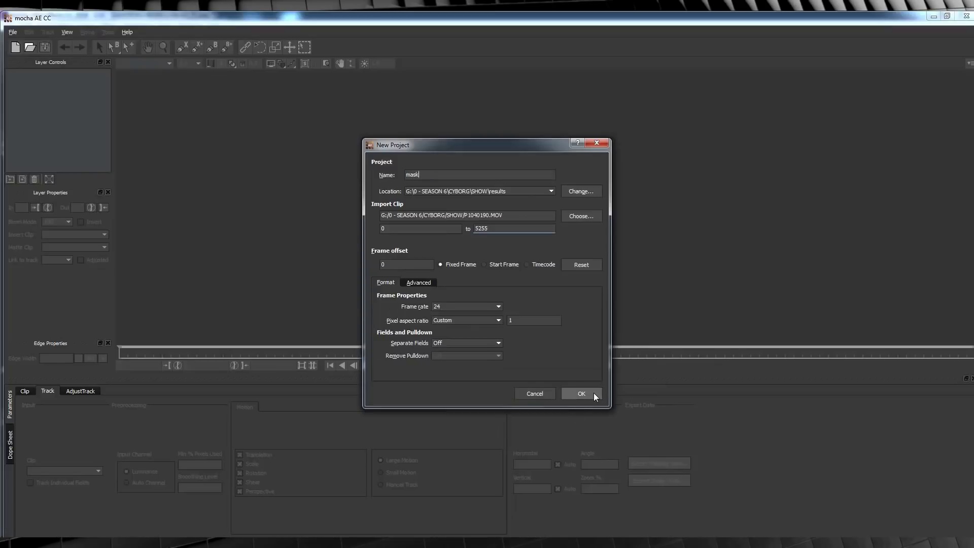
pyautogui.click(581, 393)
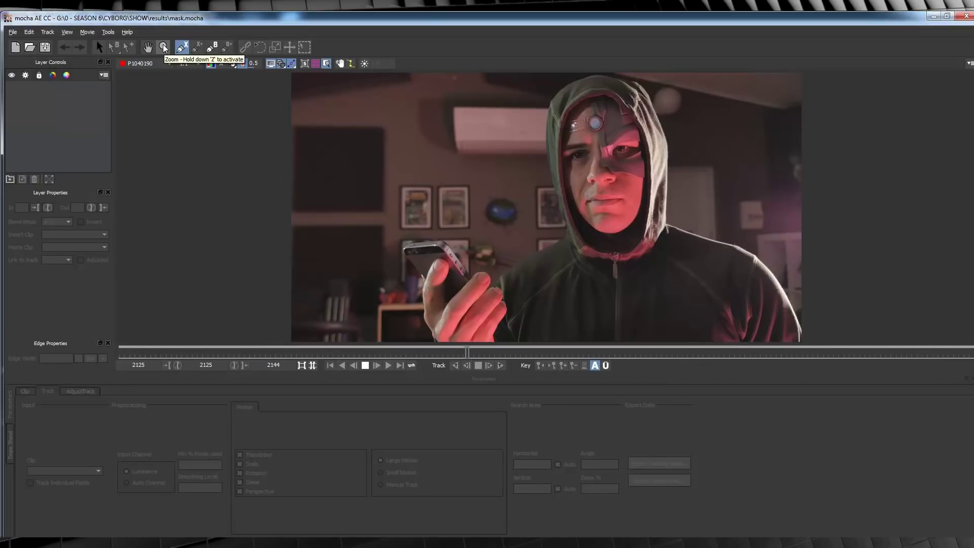
pyautogui.click(164, 48)
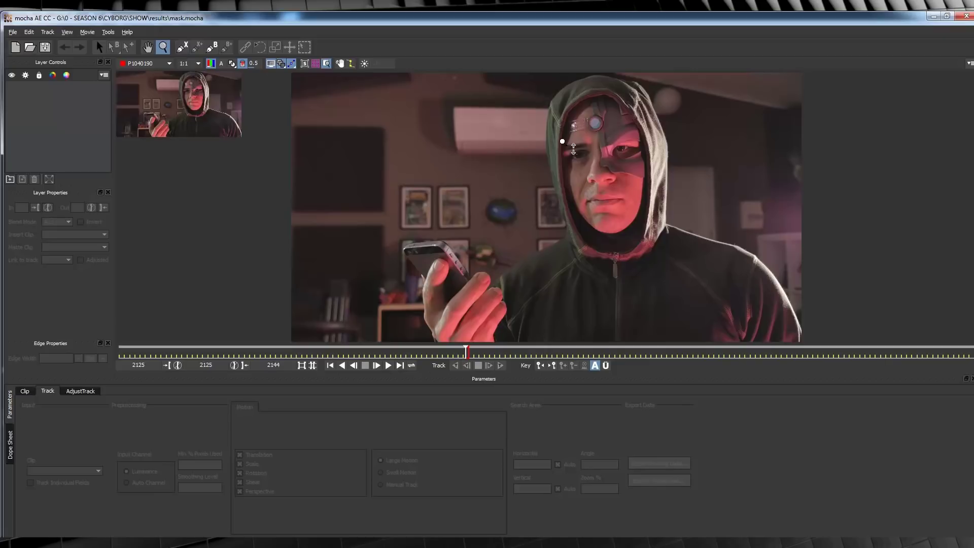
pyautogui.click(594, 124)
pyautogui.click(595, 124)
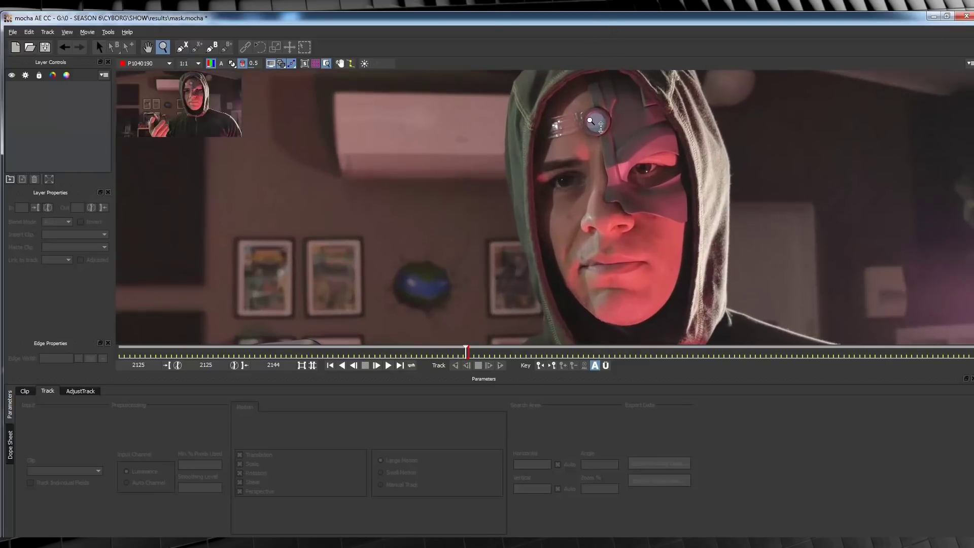
# - Track an X-spline around the forehead eyepiece and copy its tracking data to the clipboard
pyautogui.click(183, 52)
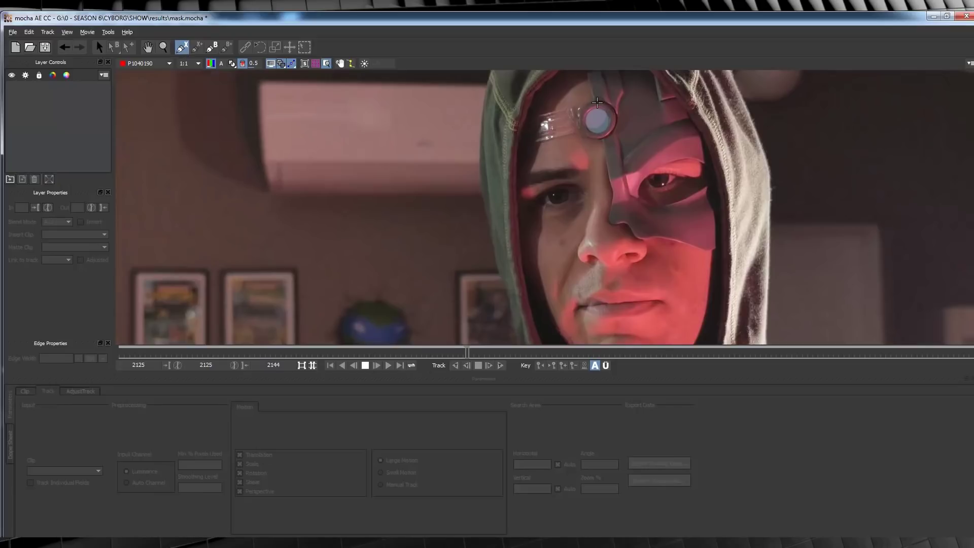
pyautogui.click(599, 103)
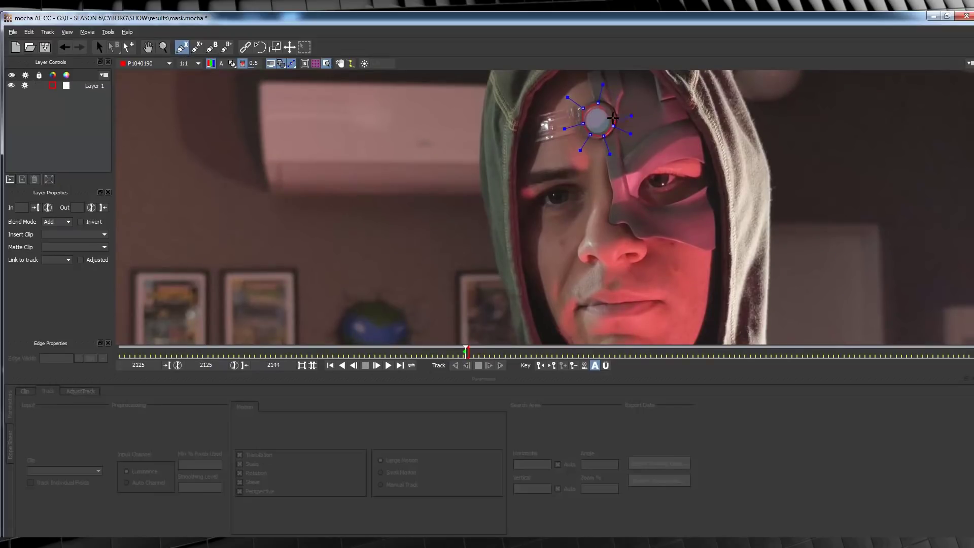
pyautogui.click(98, 43)
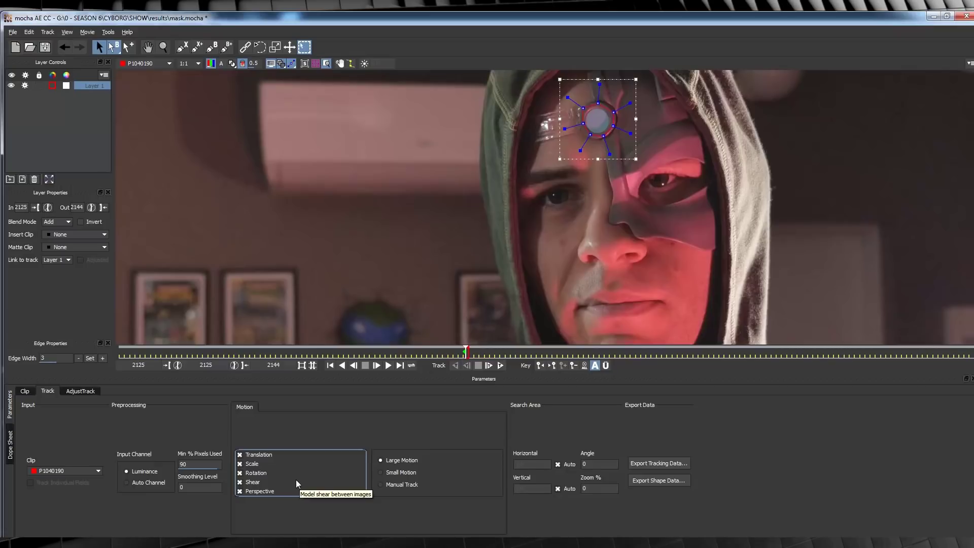
pyautogui.click(500, 366)
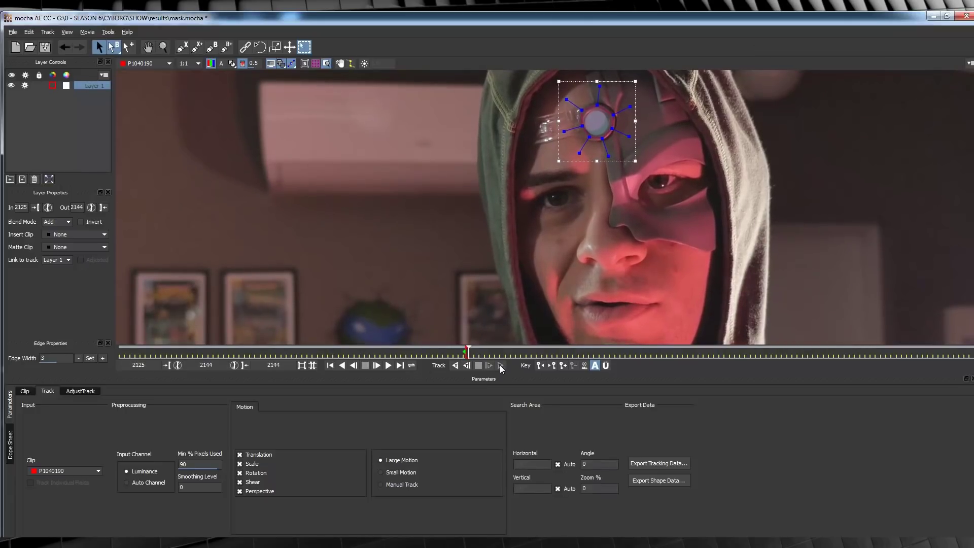
pyautogui.click(659, 461)
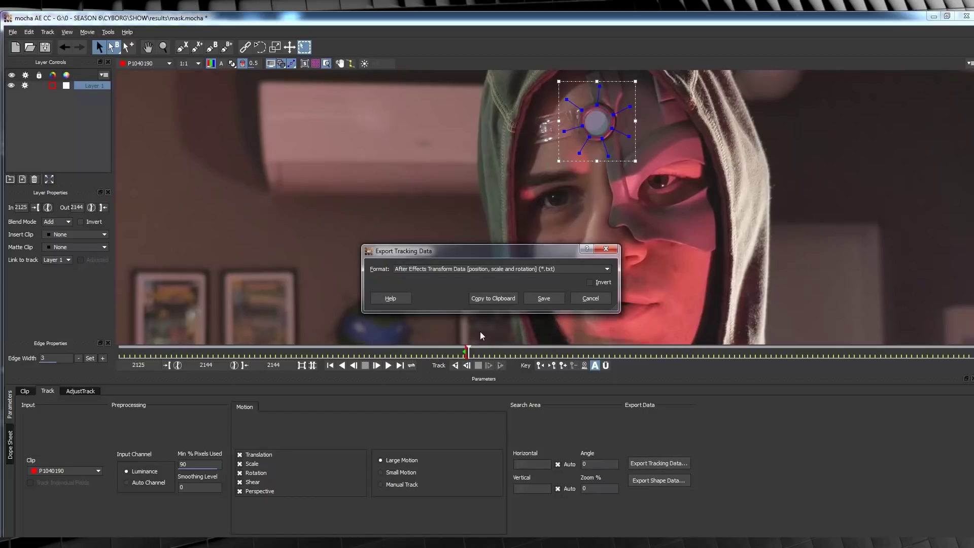
pyautogui.click(493, 298)
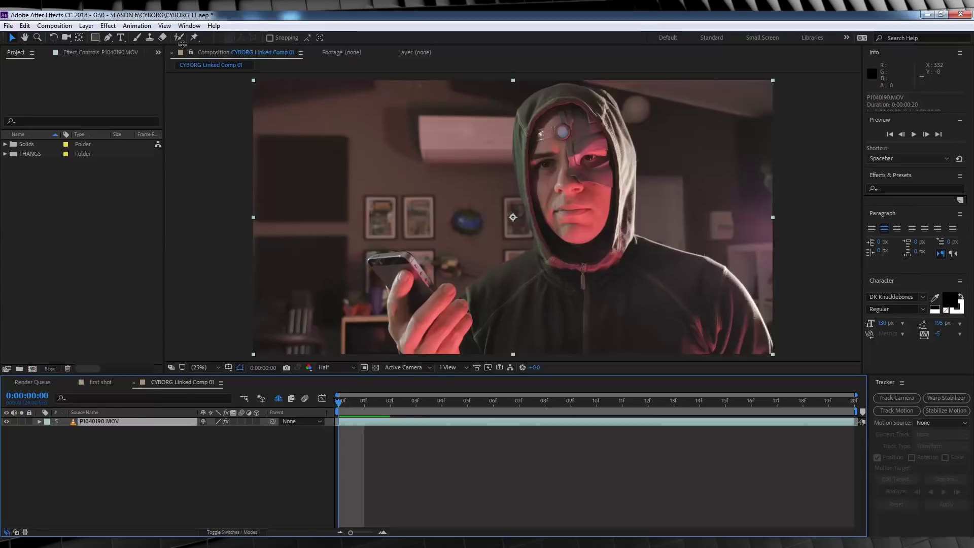
# - Add a null object, paste the mocha tracking keyframes onto it, and return to frame one
pyautogui.click(86, 25)
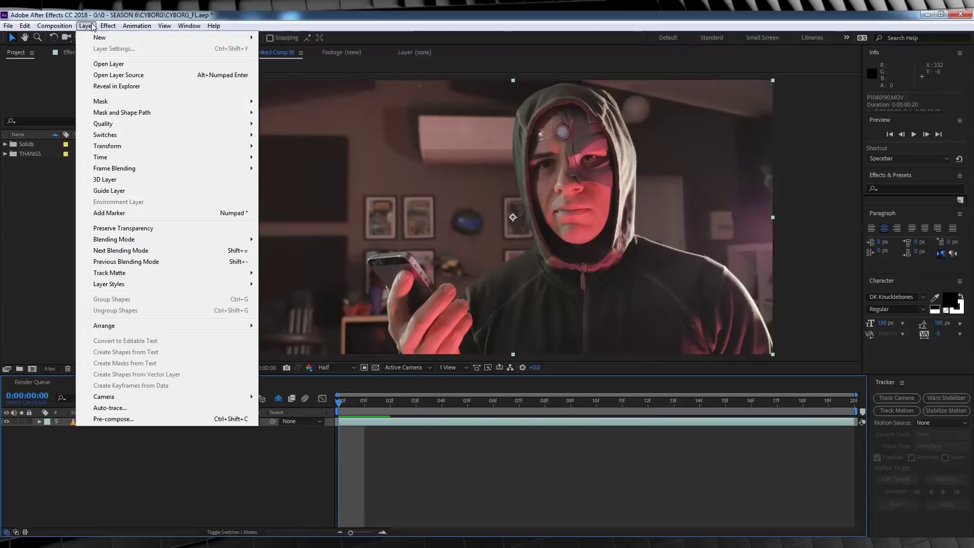
pyautogui.moveTo(99, 38)
pyautogui.click(307, 85)
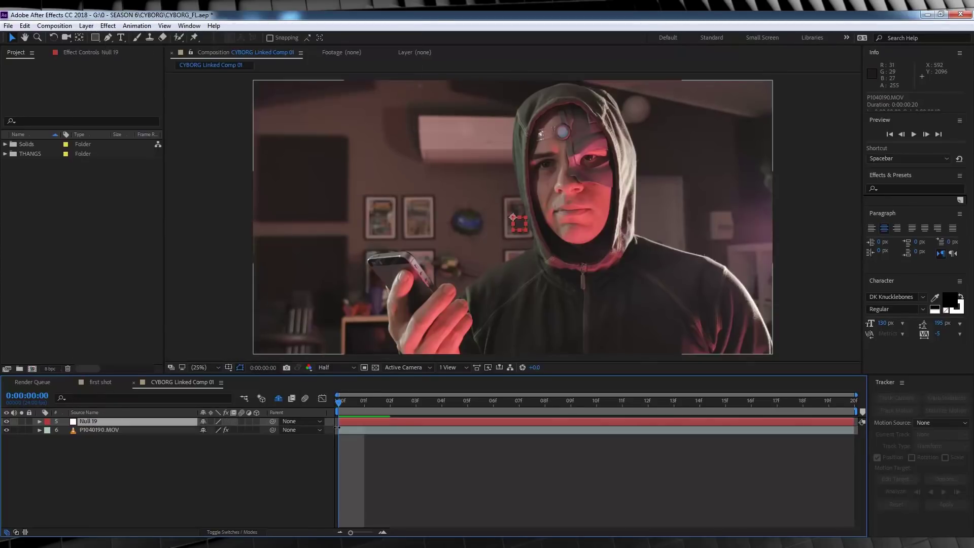
pyautogui.hotkey('ctrl', 'v')
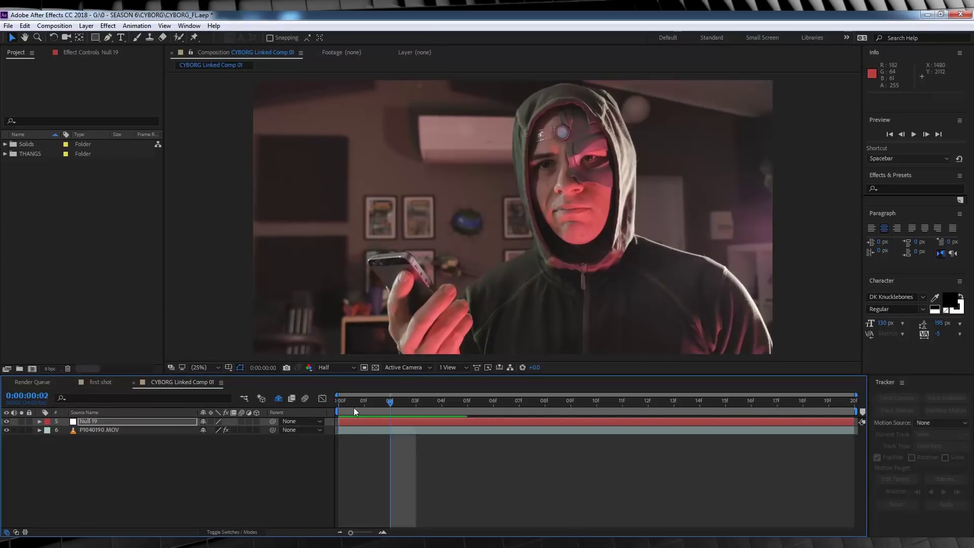
pyautogui.press('space')
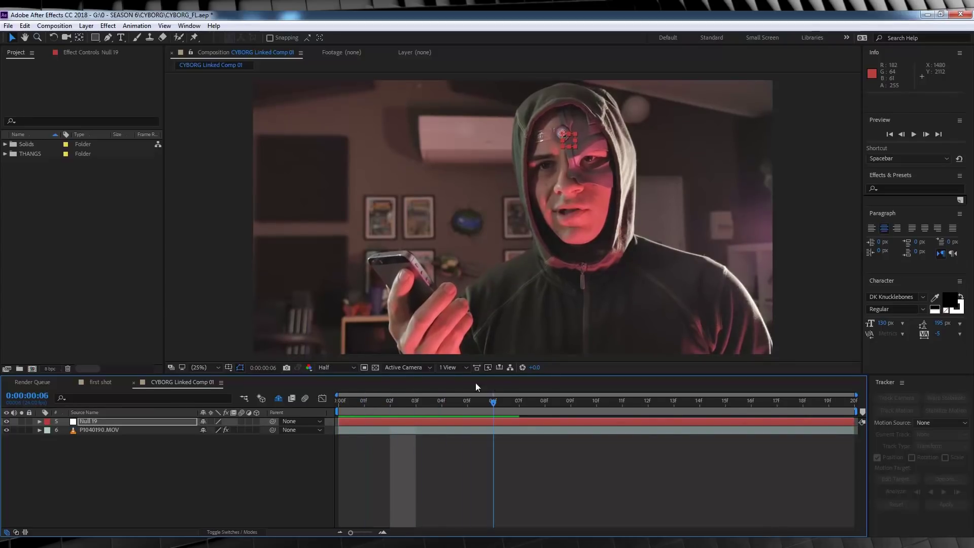
pyautogui.moveTo(467, 386); pyautogui.dragTo(270, 400)
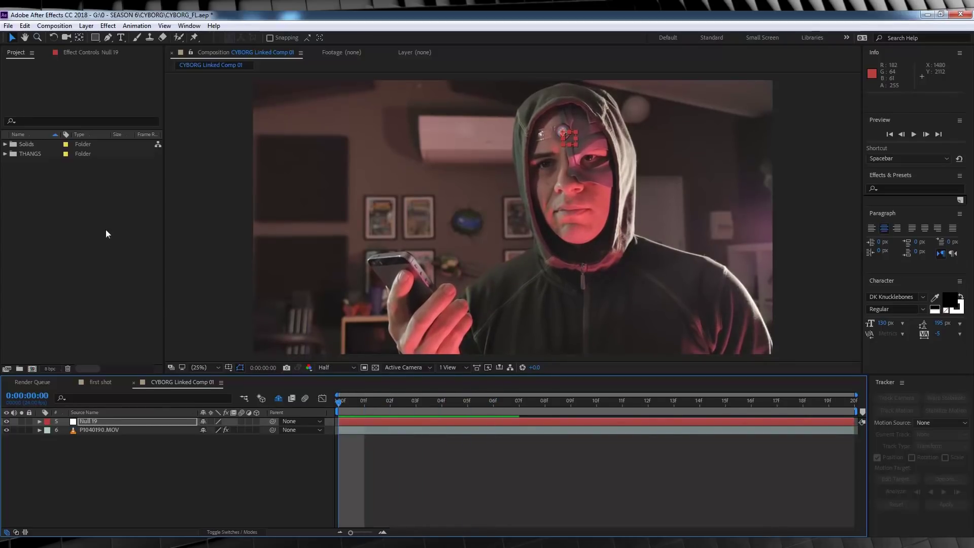
# - Create a white solid layer and apply Optical Flares to it
pyautogui.click(95, 26)
pyautogui.moveTo(100, 37)
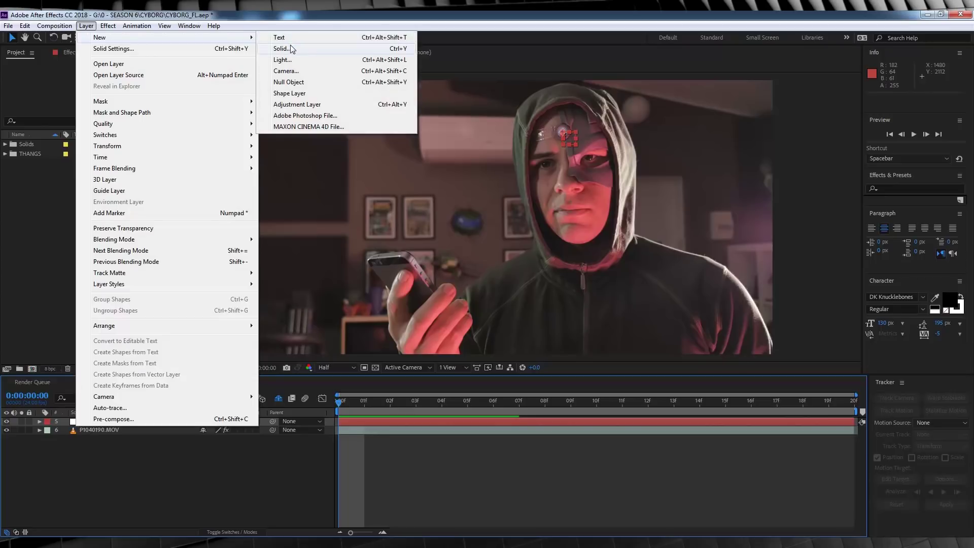
pyautogui.click(309, 45)
pyautogui.click(669, 326)
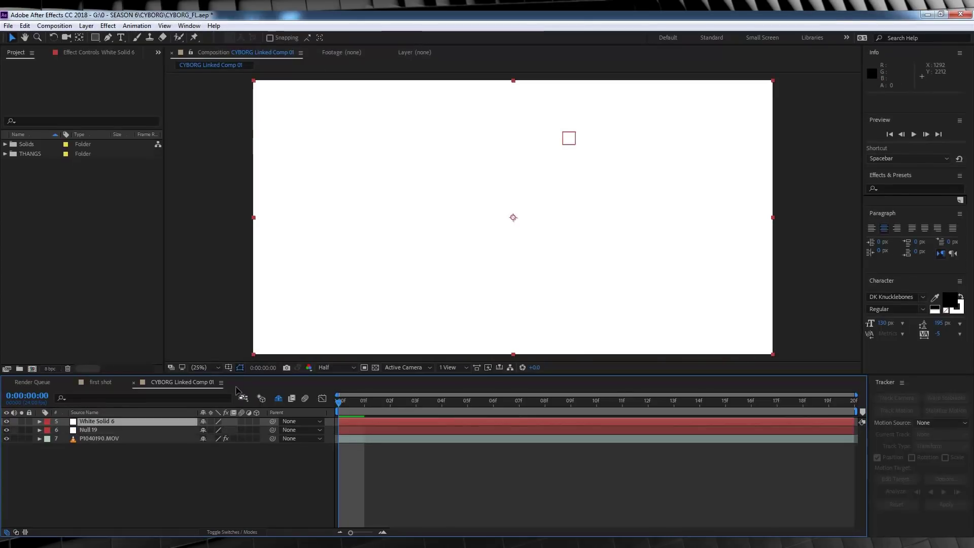
pyautogui.click(107, 26)
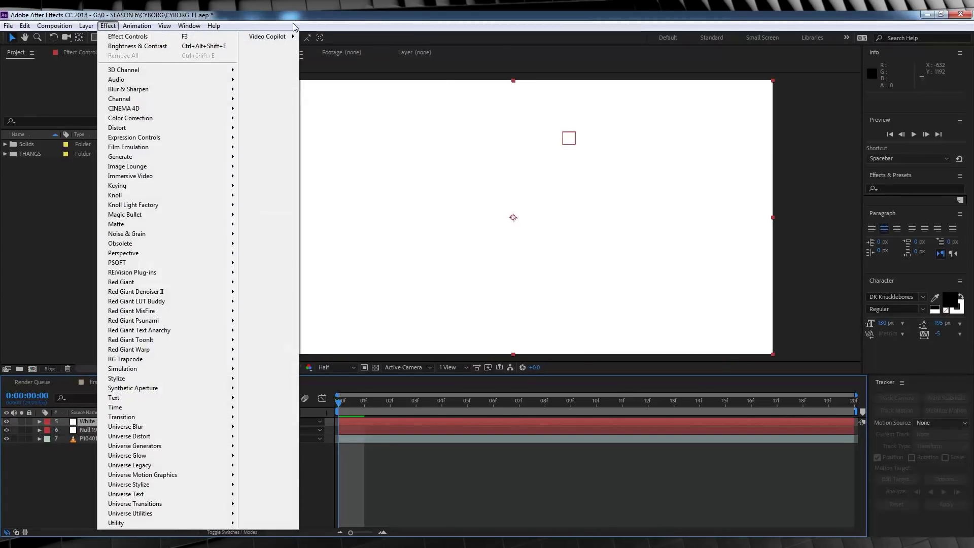
pyautogui.moveTo(267, 37)
pyautogui.click(326, 37)
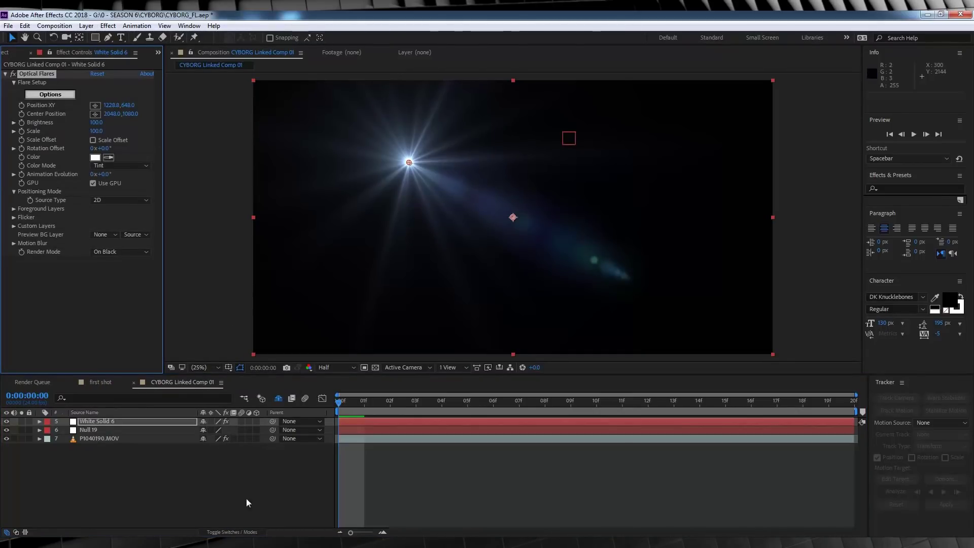
# - Set the white solid's blending mode to Screen
pyautogui.click(232, 455)
pyautogui.click(236, 531)
pyautogui.click(221, 423)
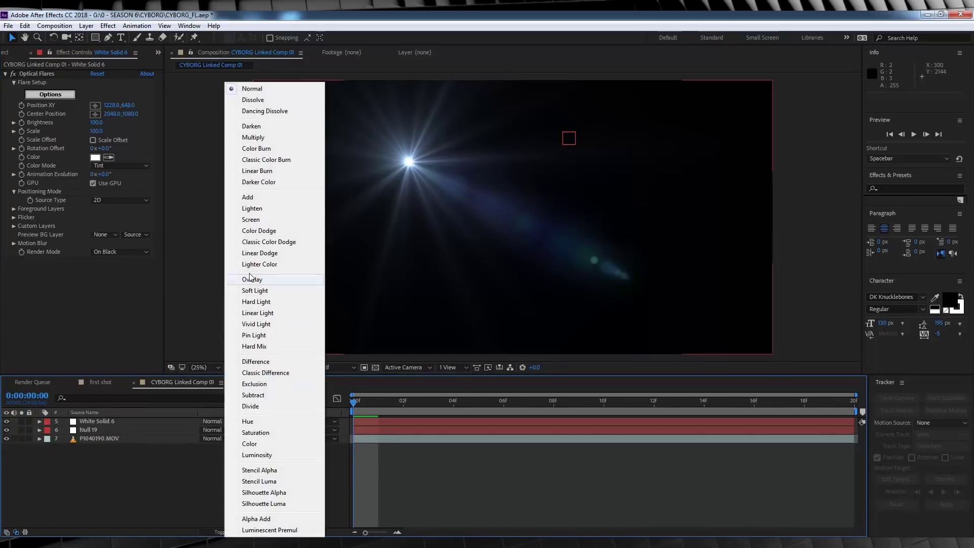
pyautogui.click(251, 220)
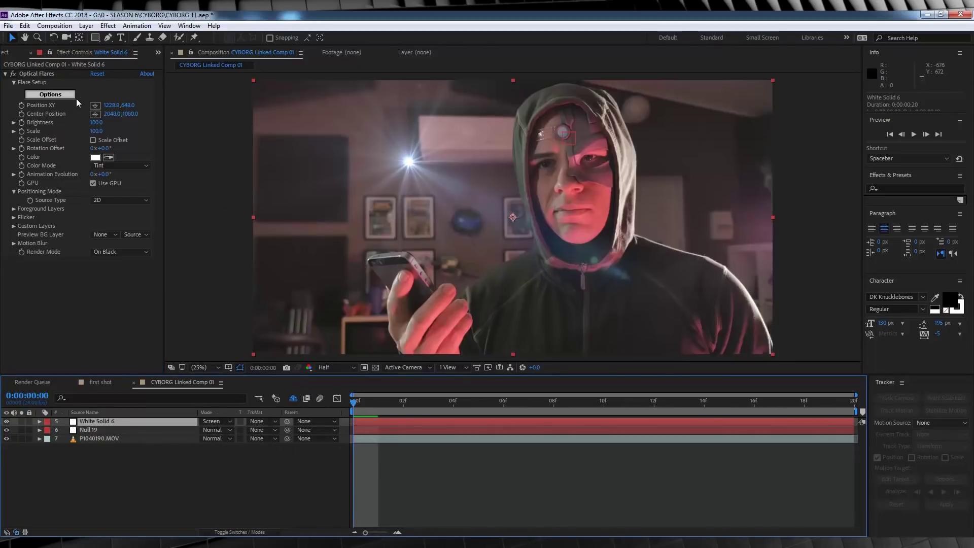
# - Clear all flare elements, add a single Glow lens object, and set Global Color to blue
pyautogui.click(63, 96)
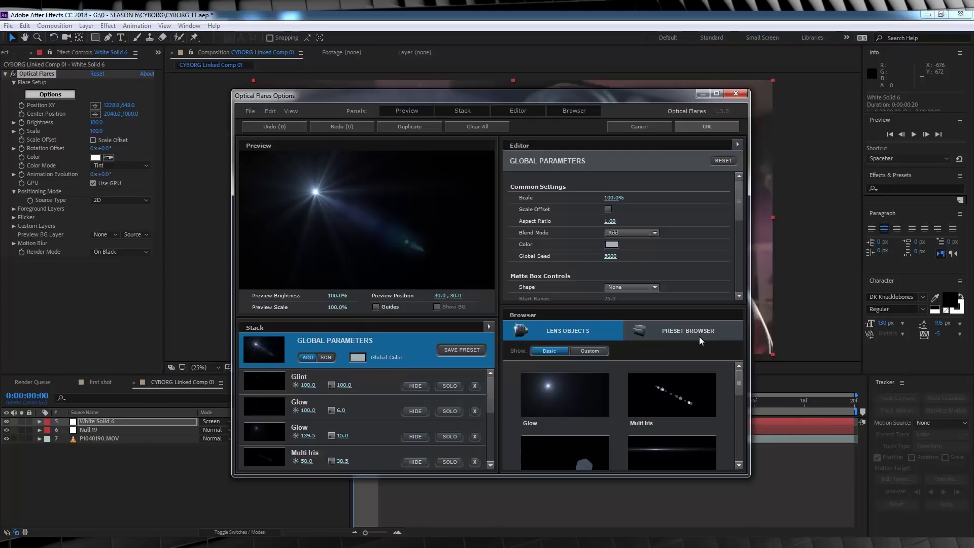
pyautogui.click(467, 129)
pyautogui.click(471, 305)
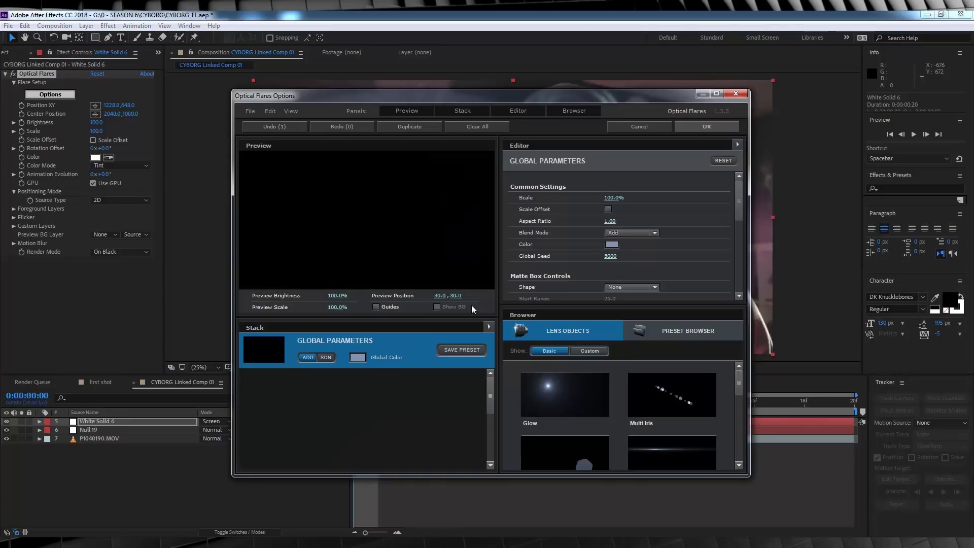
pyautogui.click(563, 387)
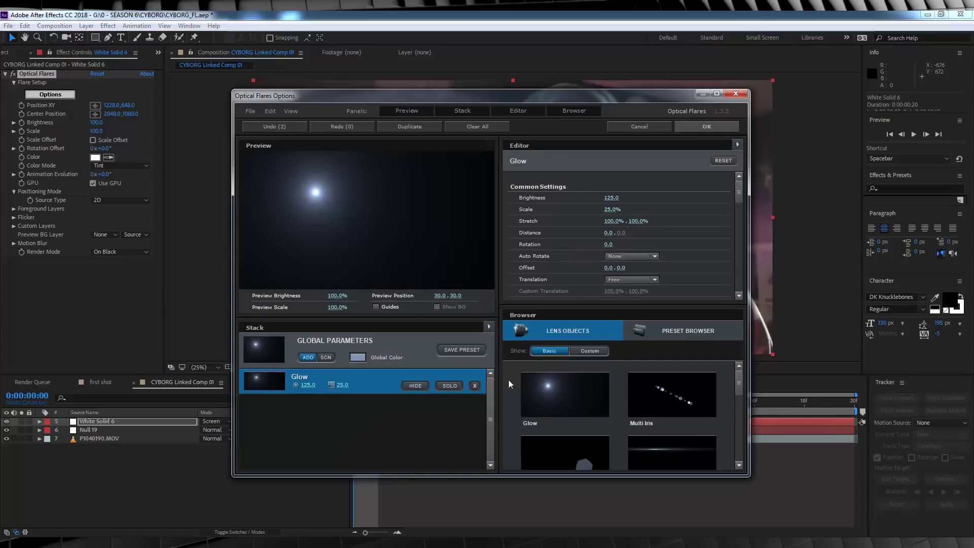
pyautogui.click(357, 358)
pyautogui.moveTo(395, 329); pyautogui.dragTo(384, 332)
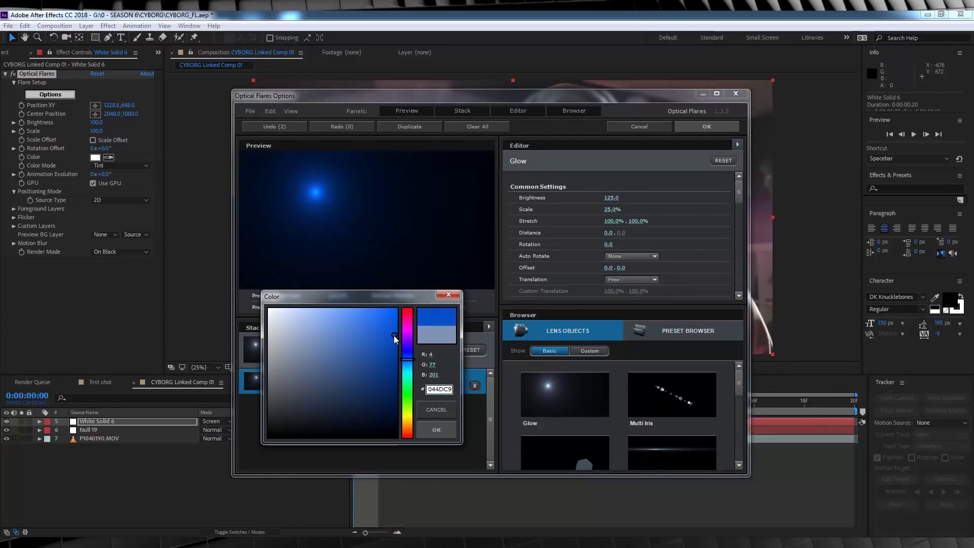
pyautogui.click(436, 429)
pyautogui.click(706, 123)
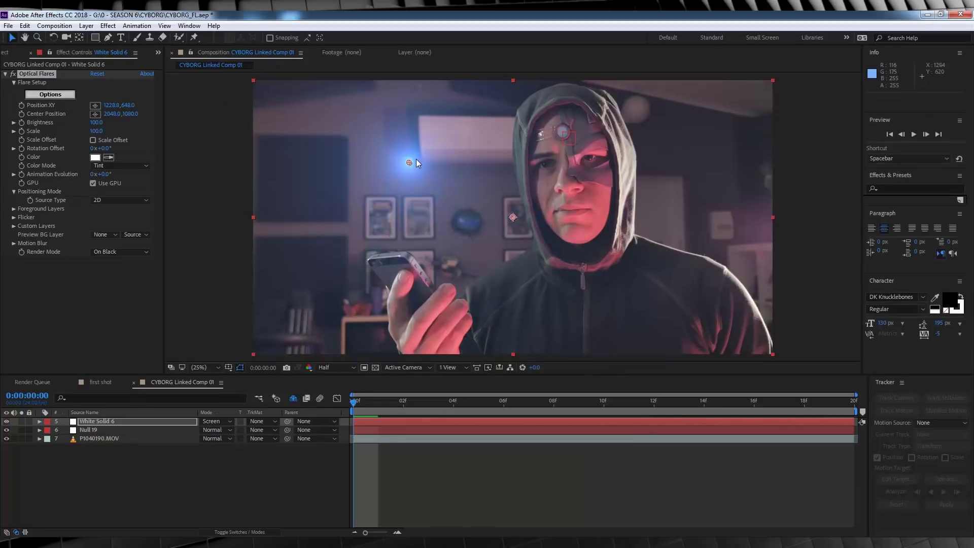
# - Move the glow onto the forehead device with Scale 13 and Brightness 200
pyautogui.moveTo(411, 161); pyautogui.dragTo(564, 135)
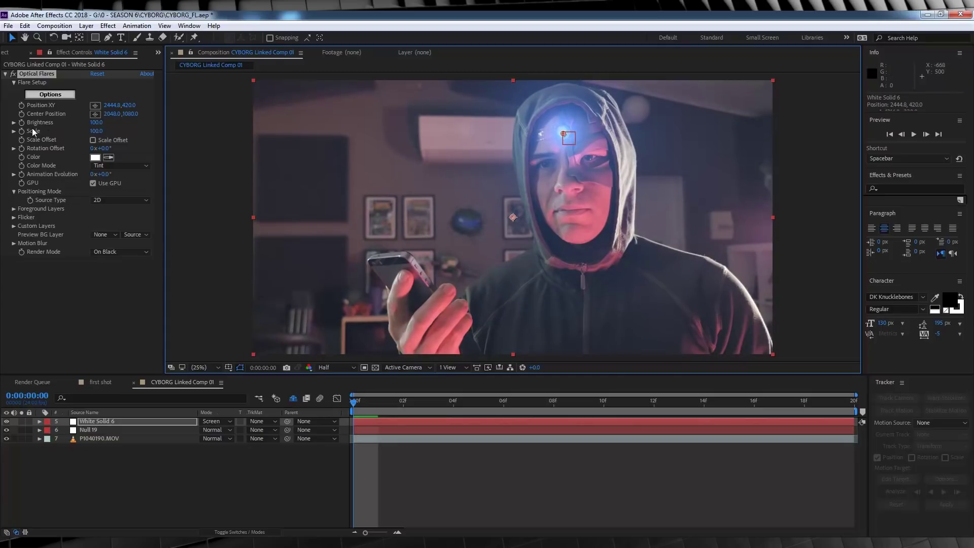
pyautogui.click(96, 131)
pyautogui.write('13')
pyautogui.press('Return')
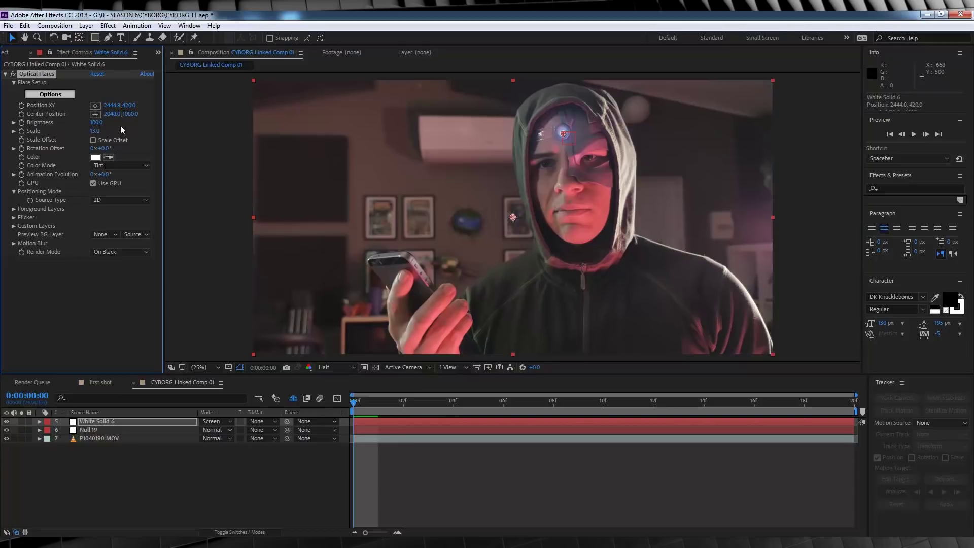
pyautogui.click(97, 122)
pyautogui.write('200')
pyautogui.press('Return')
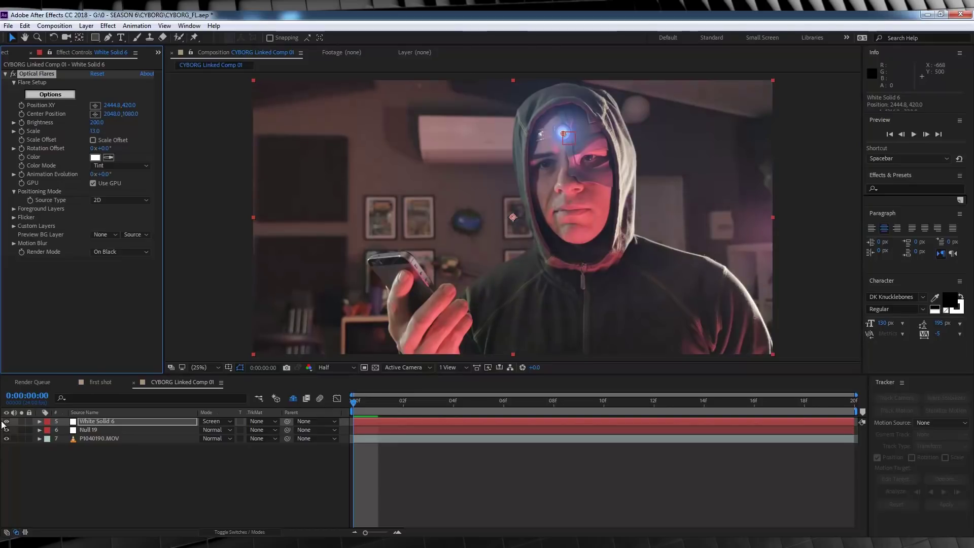
# - Solo the flare layer to check the glow, then expand the Flicker settings
pyautogui.click(22, 420)
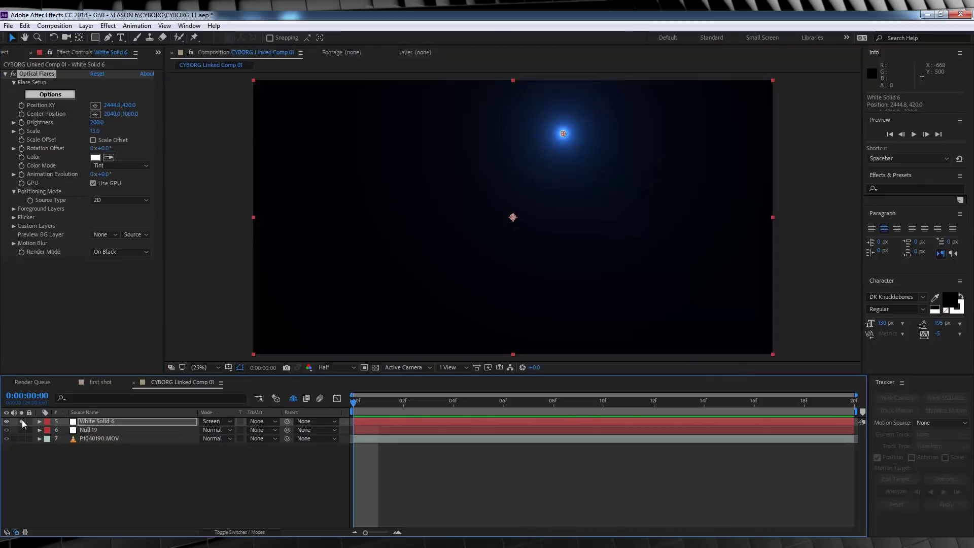
pyautogui.click(21, 420)
pyautogui.click(21, 421)
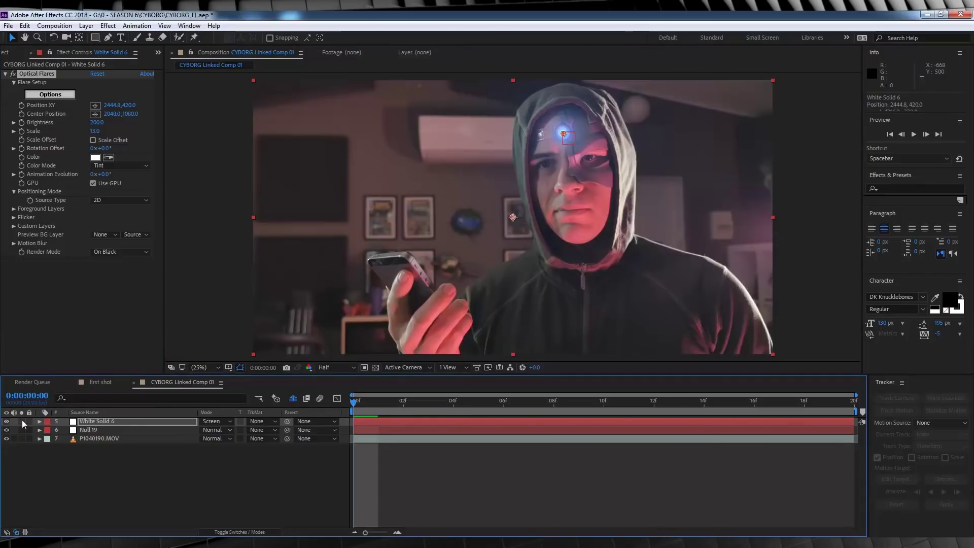
pyautogui.click(14, 218)
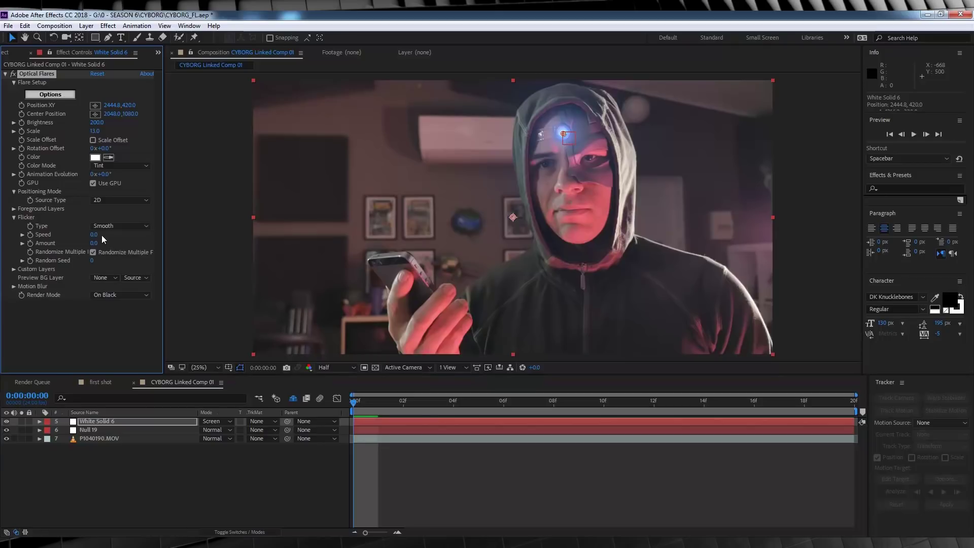
pyautogui.click(93, 242)
pyautogui.write('20')
# - Set Flicker Amount to 20 and reveal Null 19's tracked position keyframes
pyautogui.press('Return')
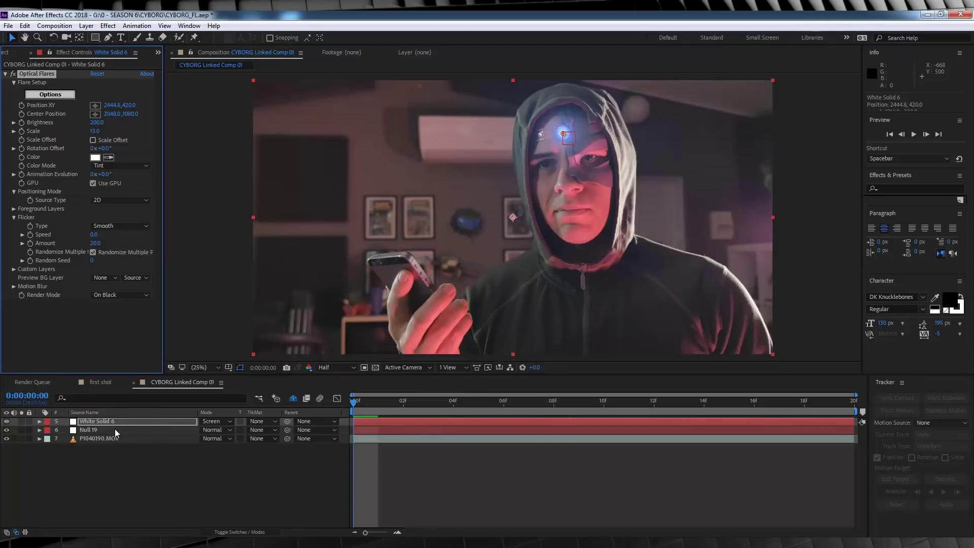
pyautogui.click(97, 422)
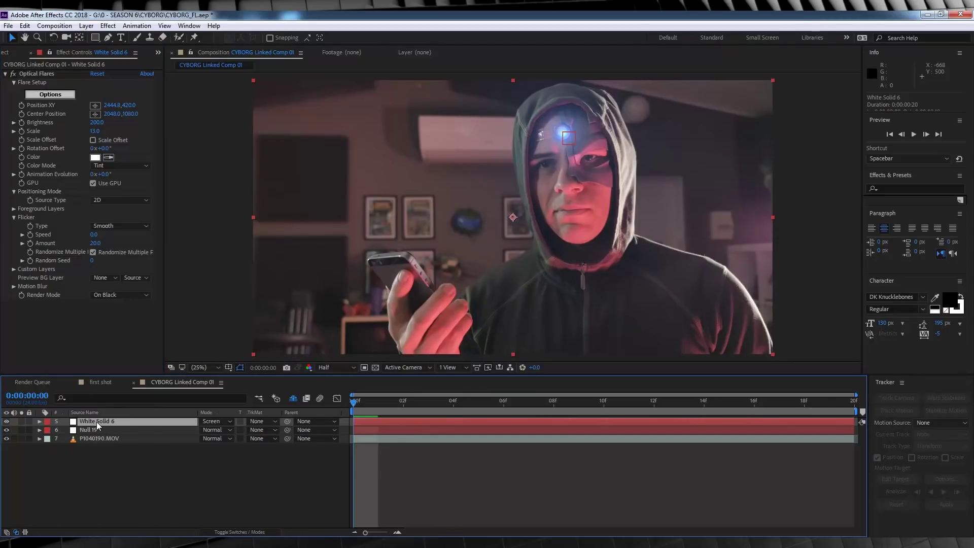
pyautogui.click(92, 430)
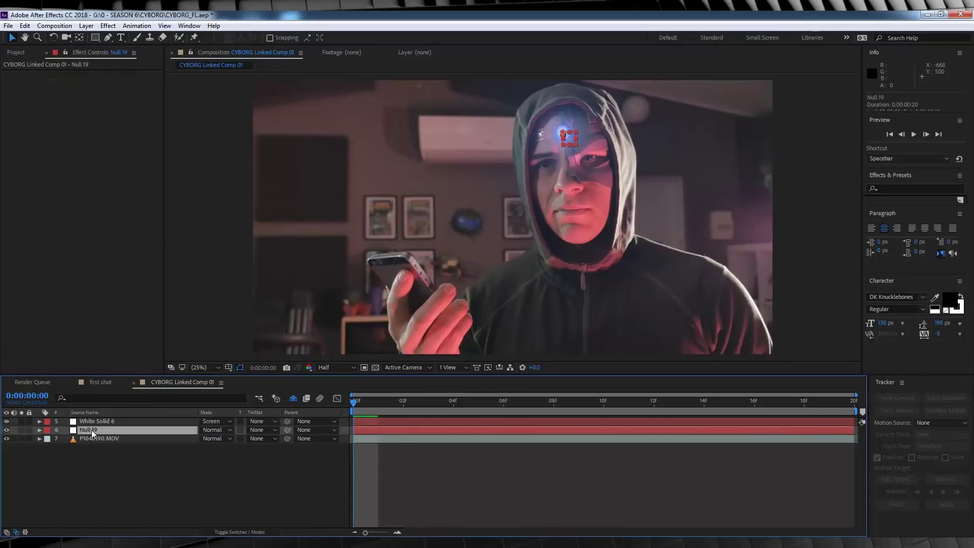
pyautogui.press('u')
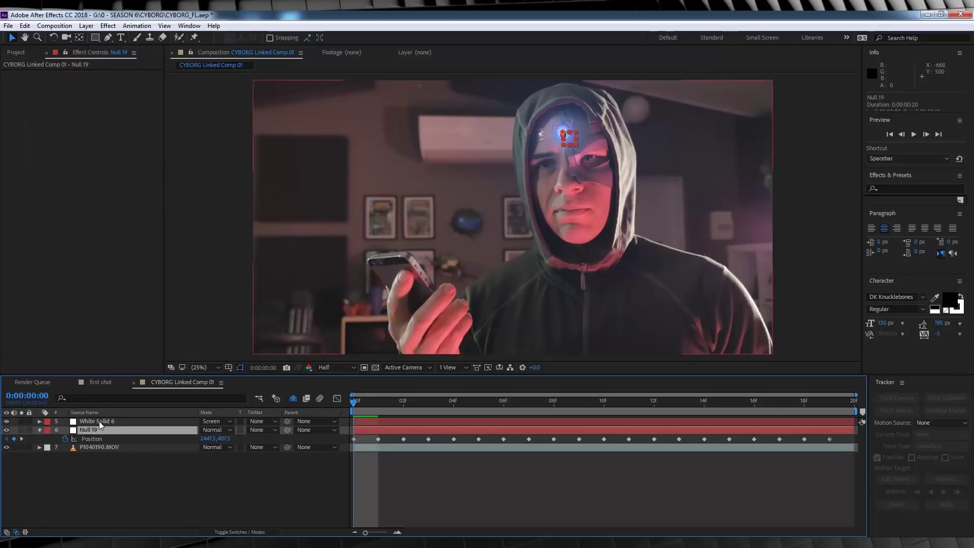
pyautogui.click(100, 423)
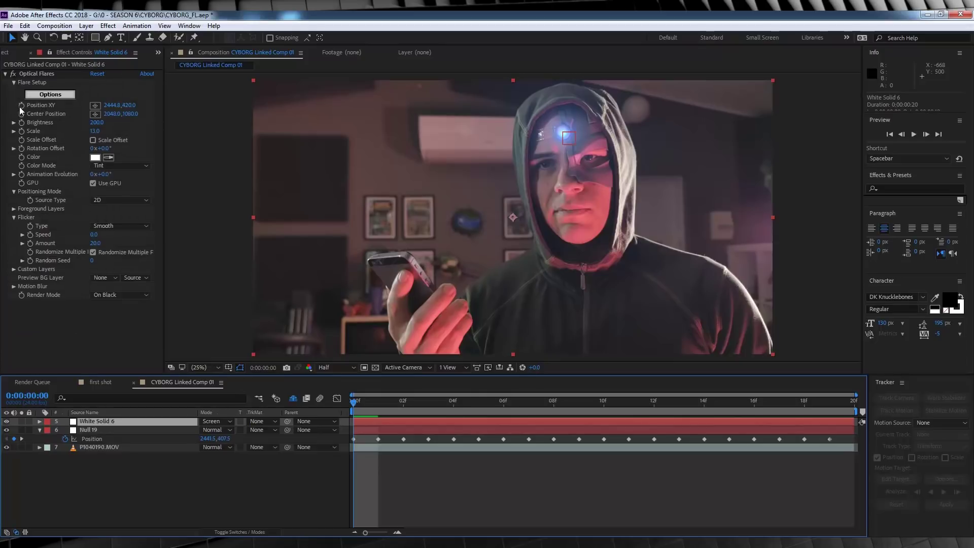
# - Link the flare's Position XY to Null 19's Position with an expression and preview
pyautogui.keyDown('alt'); pyautogui.click(22, 105); pyautogui.keyUp('alt')
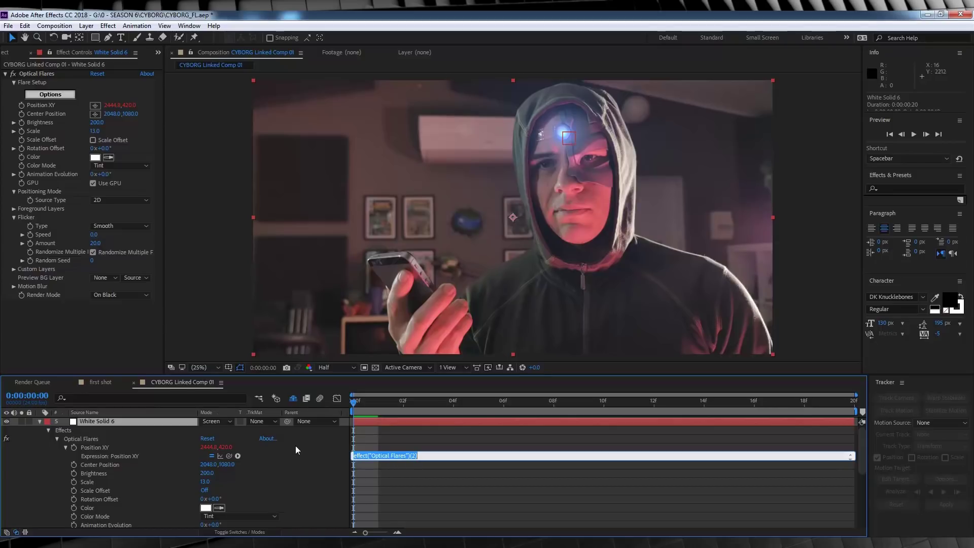
pyautogui.moveTo(230, 457); pyautogui.dragTo(156, 527)
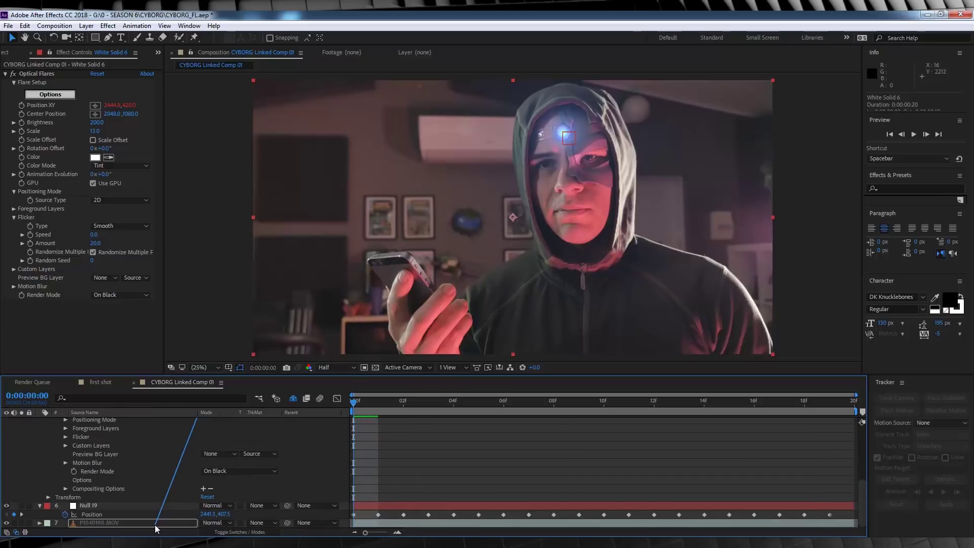
pyautogui.moveTo(156, 527); pyautogui.dragTo(97, 517)
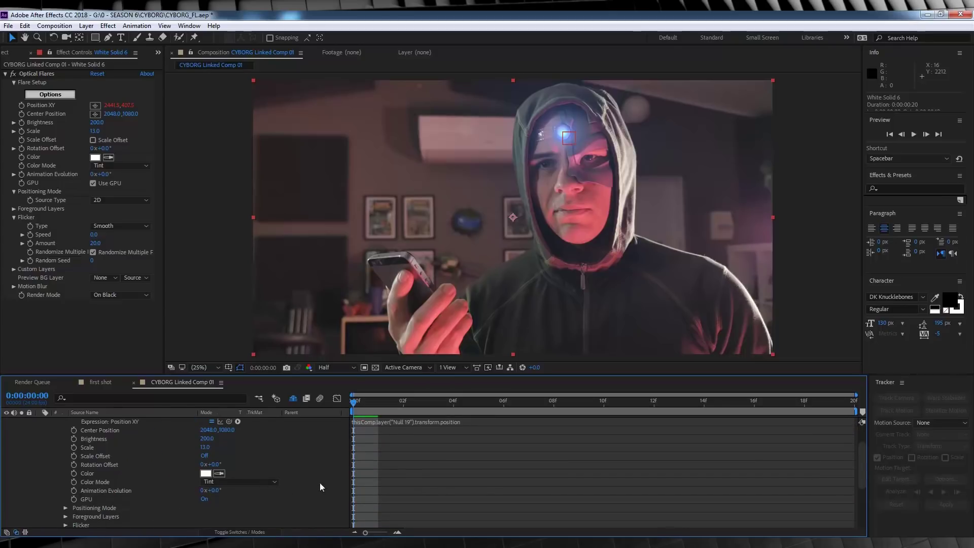
pyautogui.click(545, 487)
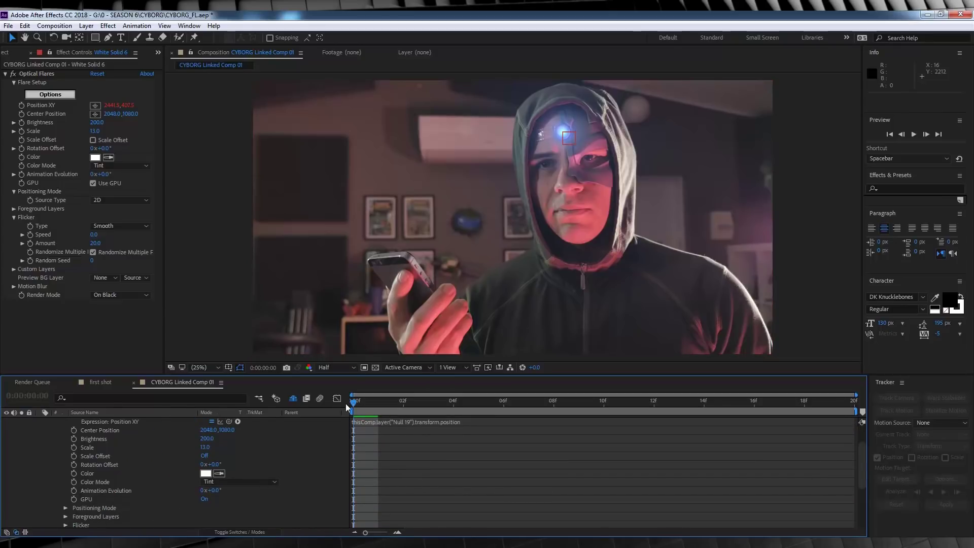
pyautogui.press('space')
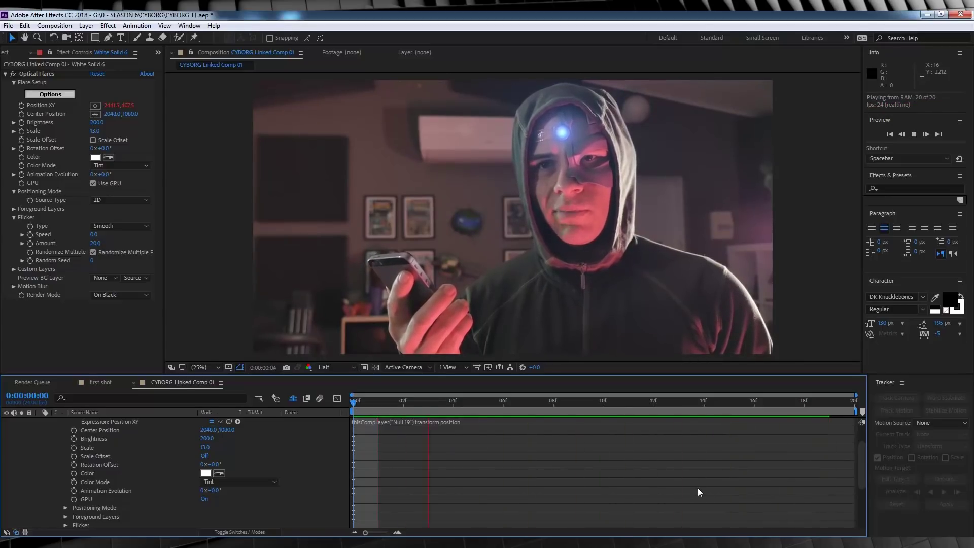
# - Duplicate the flare layer and tint it with a Deep Blue Photo Filter, luminosity unpreserved
pyautogui.press('space')
pyautogui.scroll(2, 421, 442)
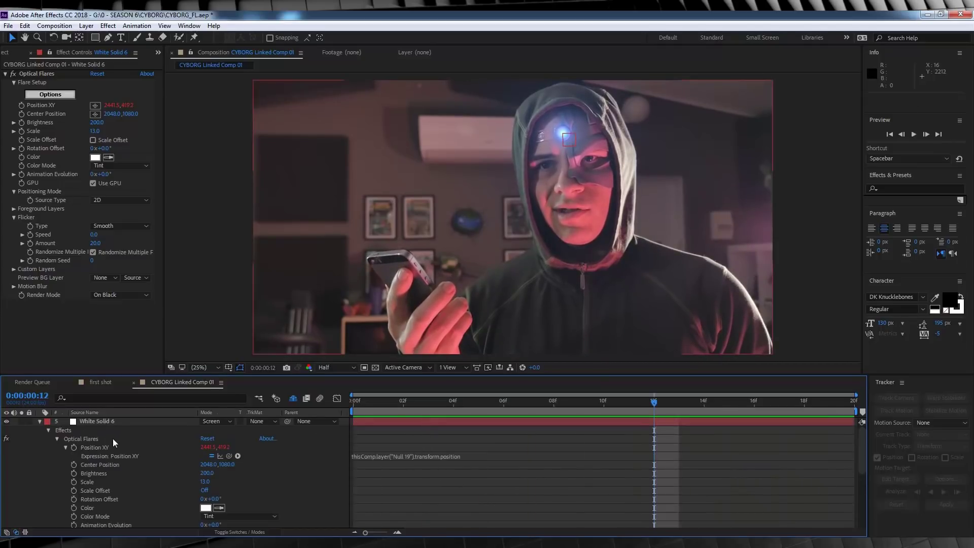
pyautogui.click(101, 421)
pyautogui.hotkey('ctrl', 'd')
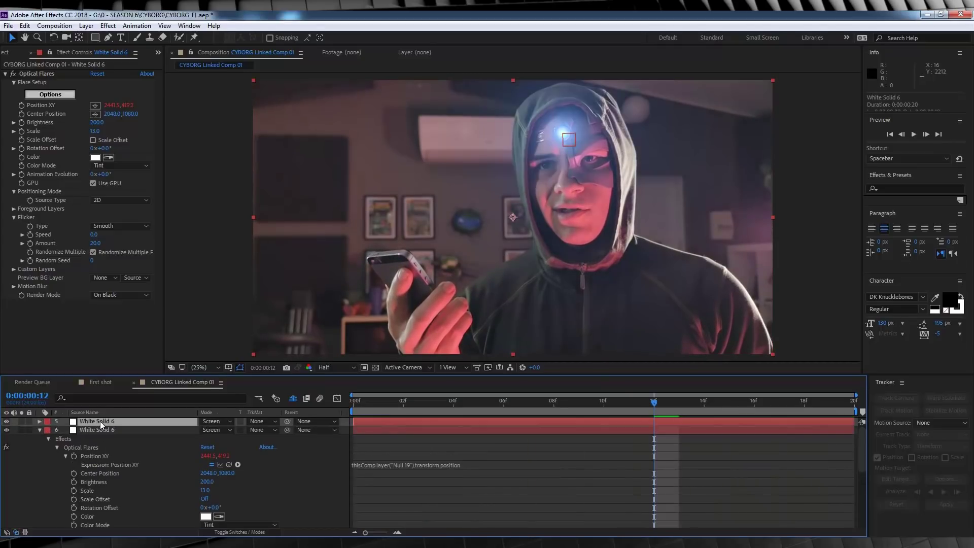
pyautogui.click(107, 26)
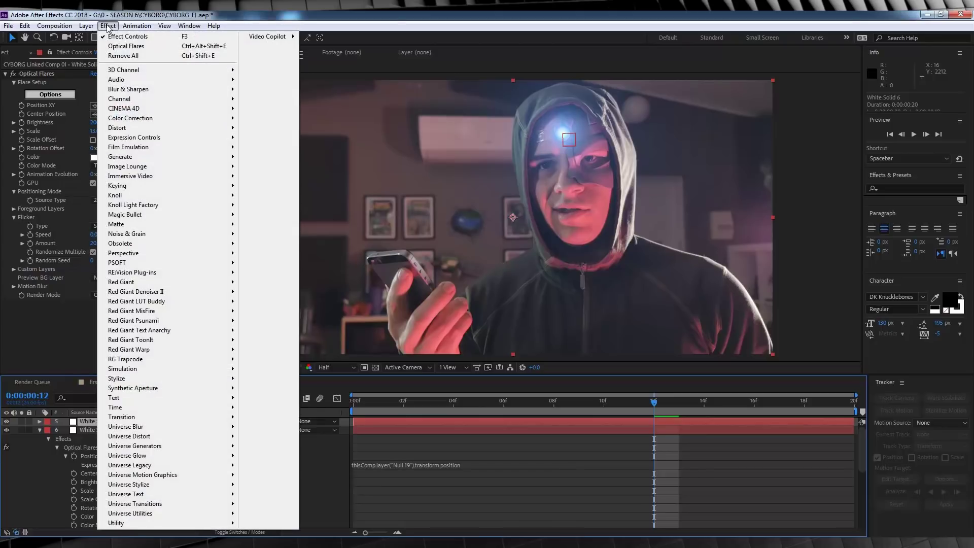
pyautogui.moveTo(131, 118)
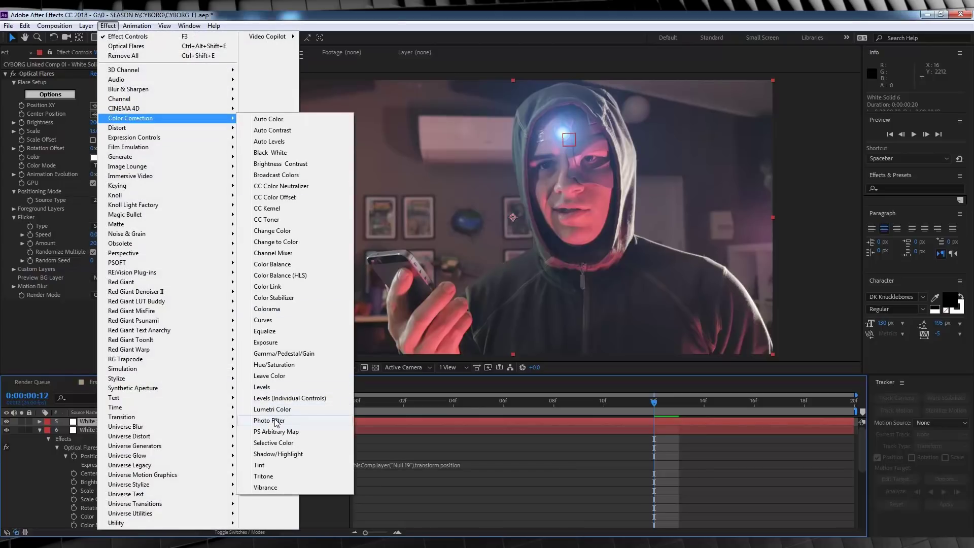
pyautogui.click(276, 422)
pyautogui.click(116, 312)
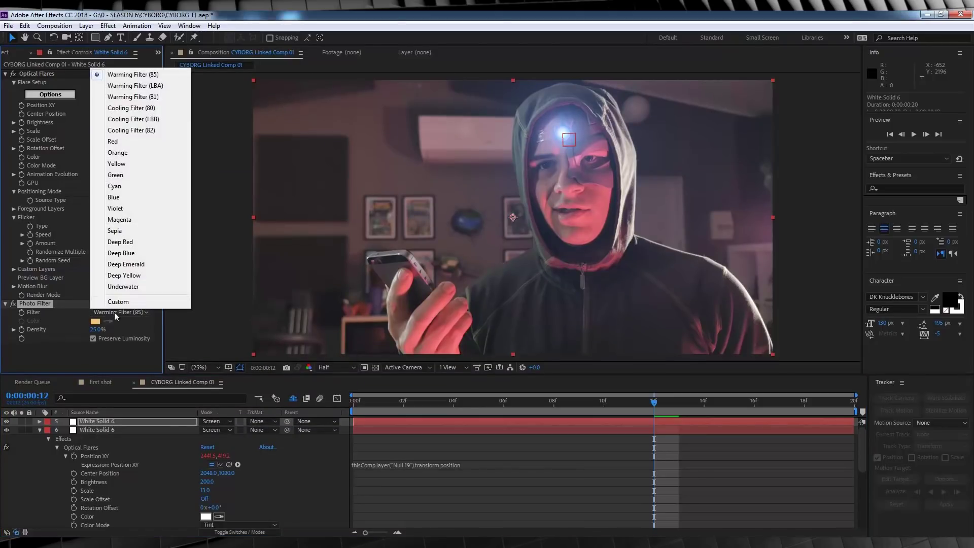
pyautogui.click(118, 253)
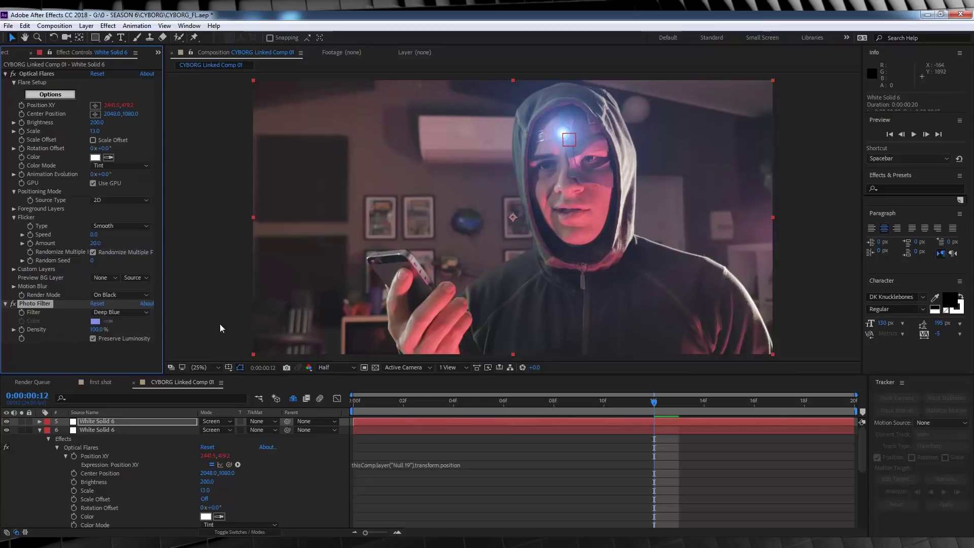
pyautogui.click(93, 339)
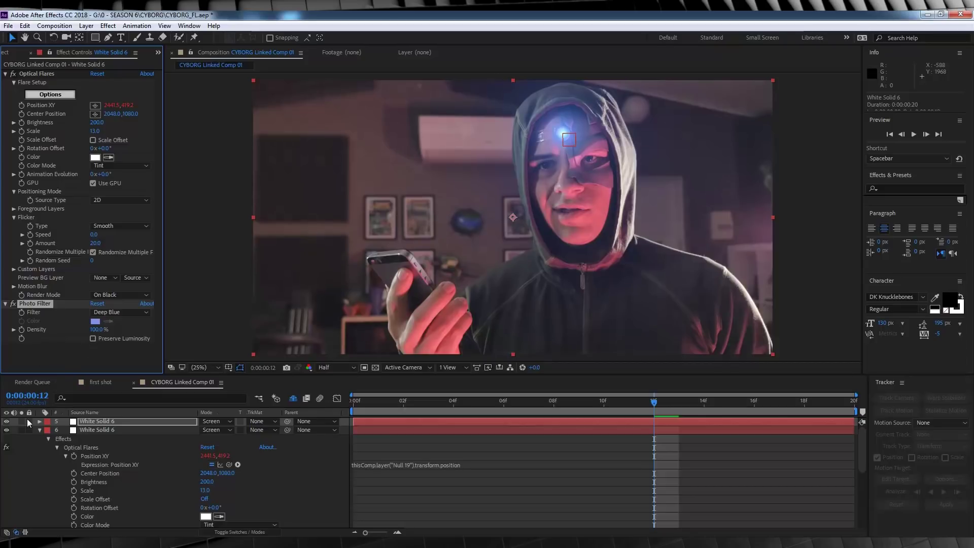
pyautogui.click(7, 422)
pyautogui.click(6, 423)
pyautogui.click(13, 303)
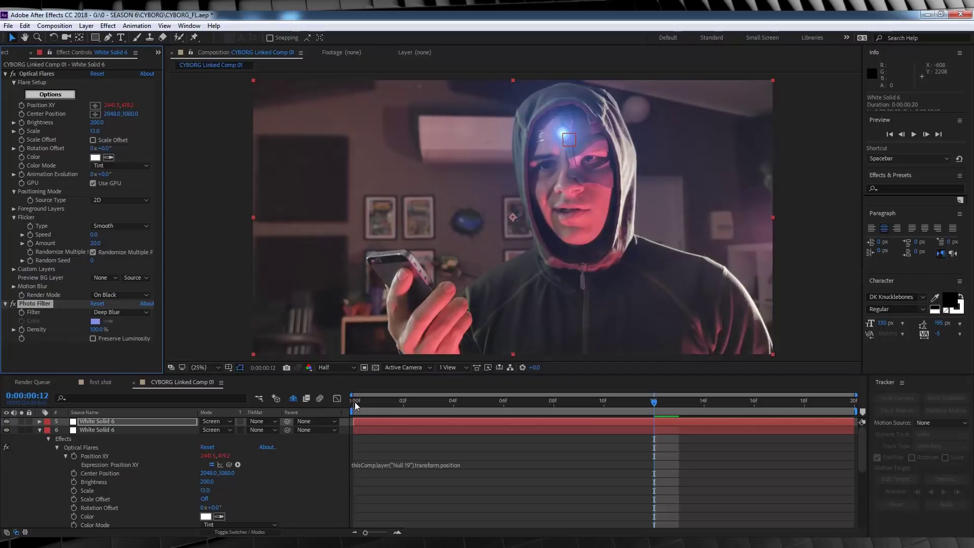
# - Enable motion blur on the flare layers, collapse their effects, and select P1040190.MOV
pyautogui.click(354, 403)
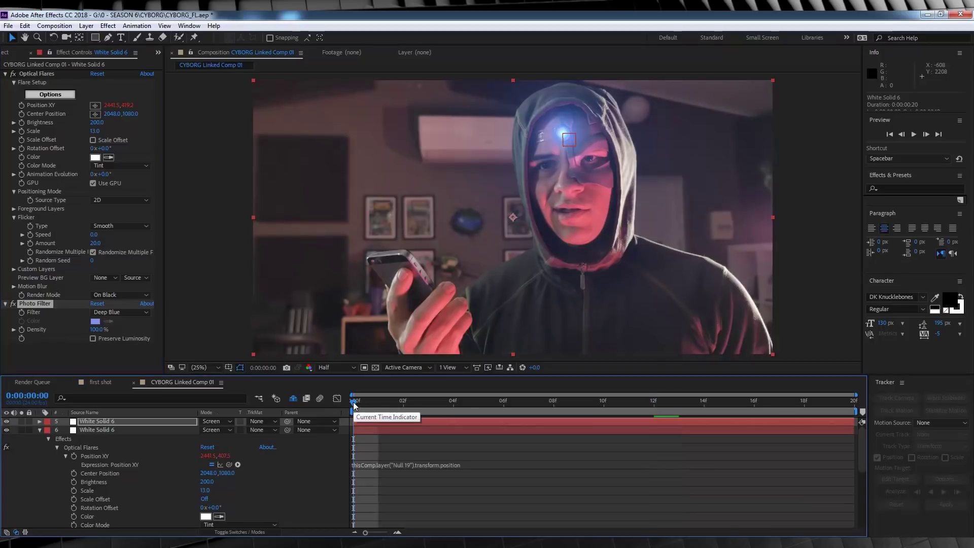
pyautogui.click(254, 533)
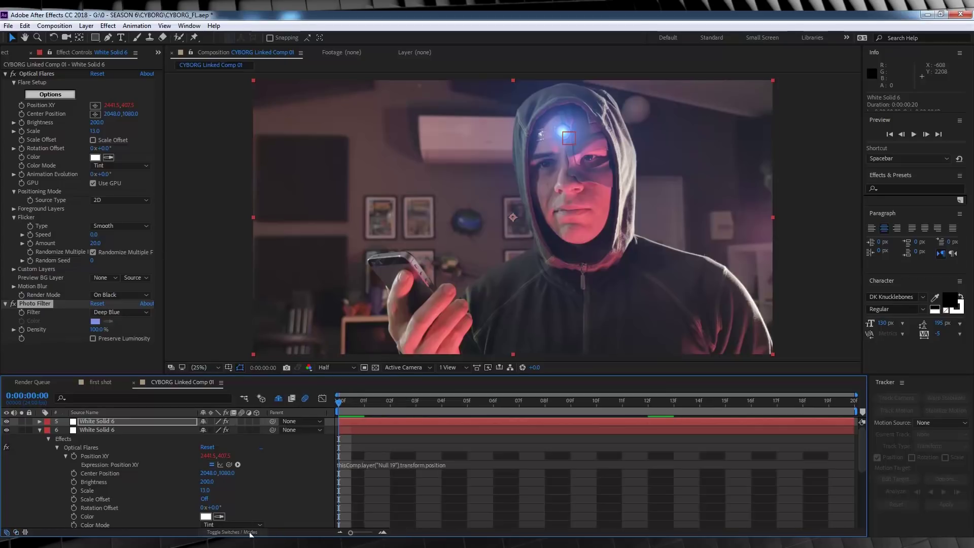
pyautogui.click(242, 430)
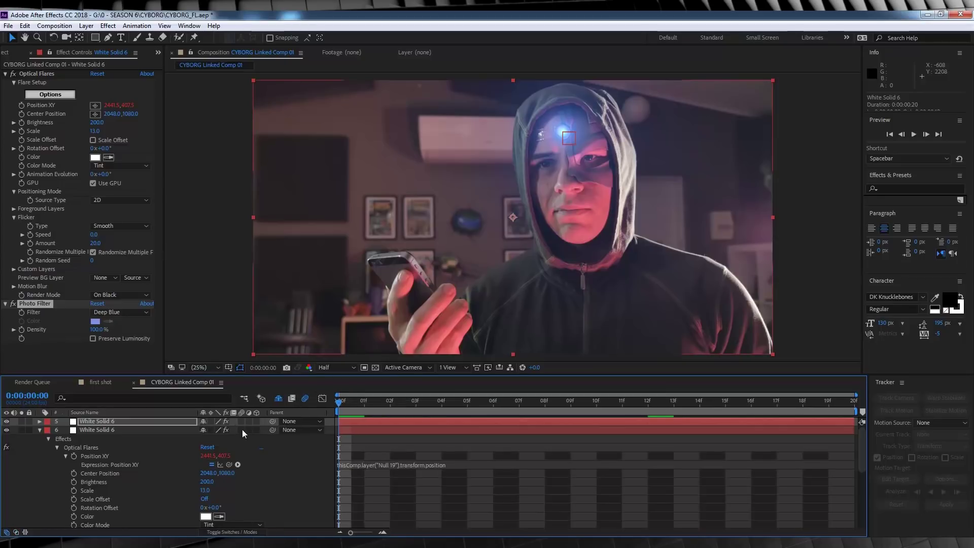
pyautogui.click(40, 430)
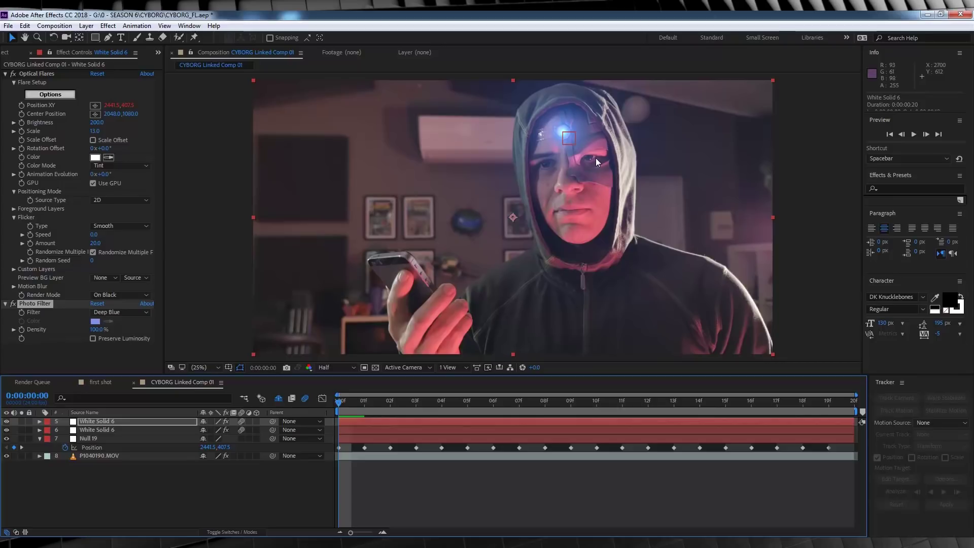
pyautogui.click(98, 455)
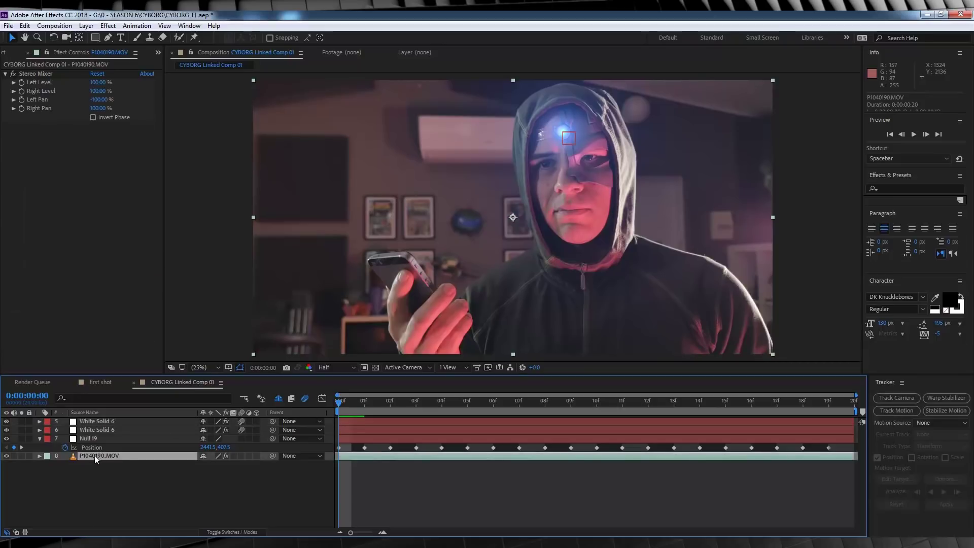
# - Add Null 20 and place a motion-tracking point on the actor's eye in P1040190.MOV
pyautogui.click(85, 25)
pyautogui.moveTo(98, 42)
pyautogui.click(290, 82)
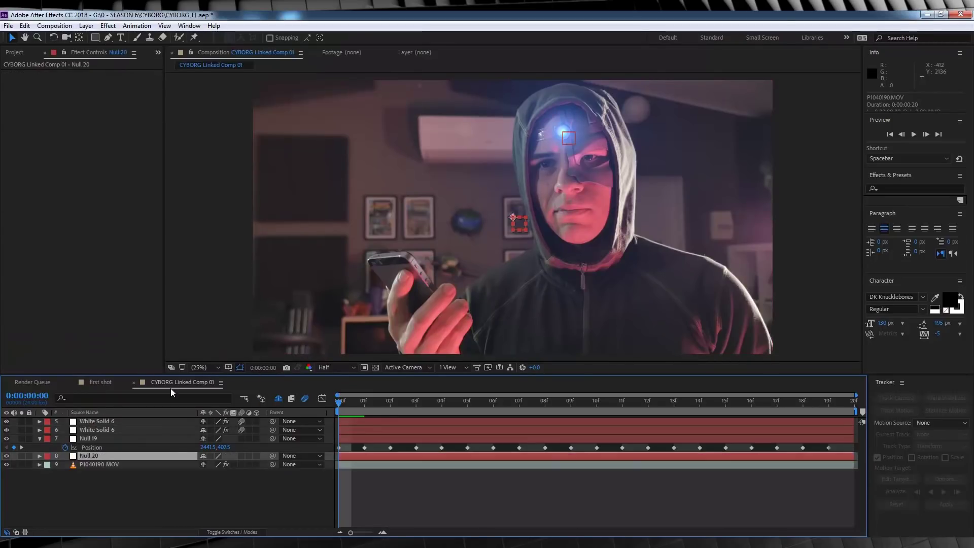
pyautogui.click(92, 464)
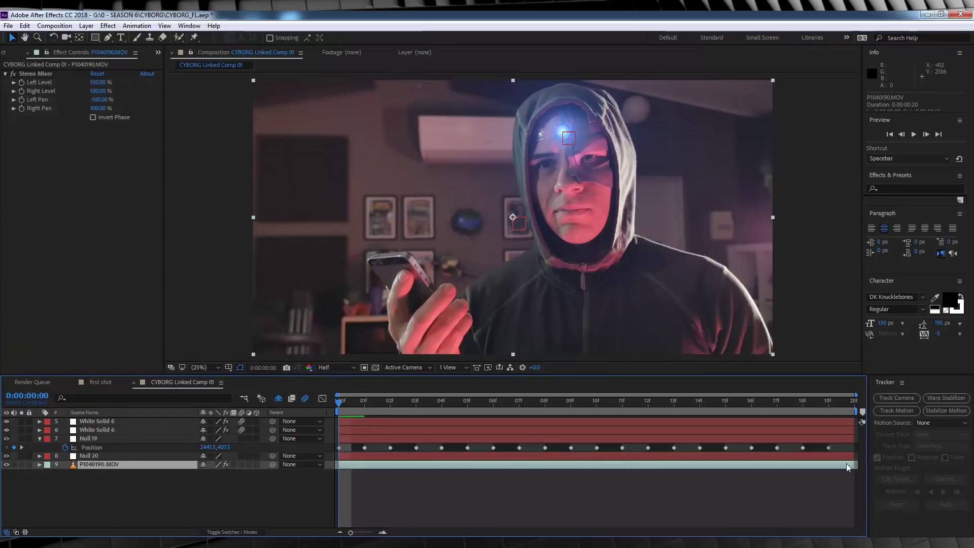
pyautogui.click(898, 410)
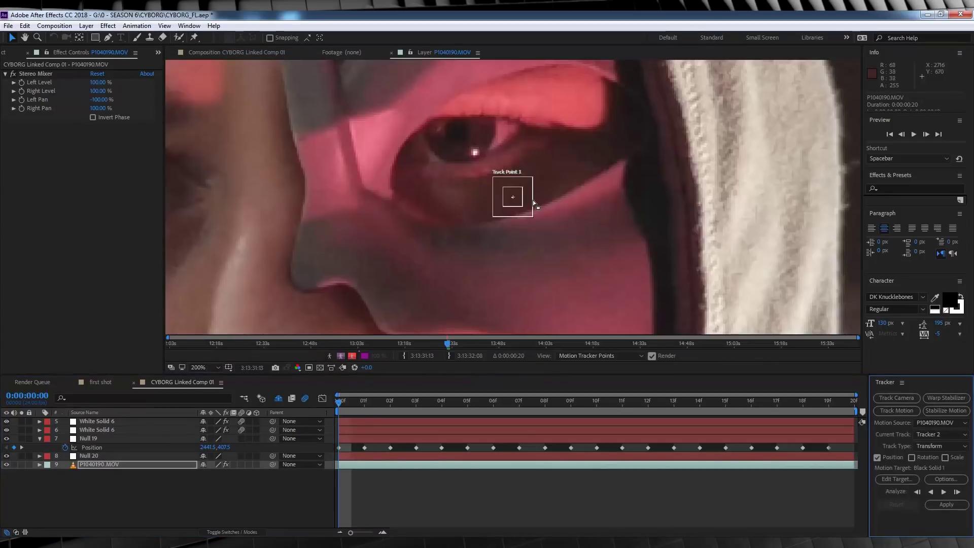
pyautogui.moveTo(519, 206)
pyautogui.mouseDown()
pyautogui.moveTo(463, 143)
pyautogui.moveTo(487, 164)
pyautogui.moveTo(475, 149)
pyautogui.mouseUp()
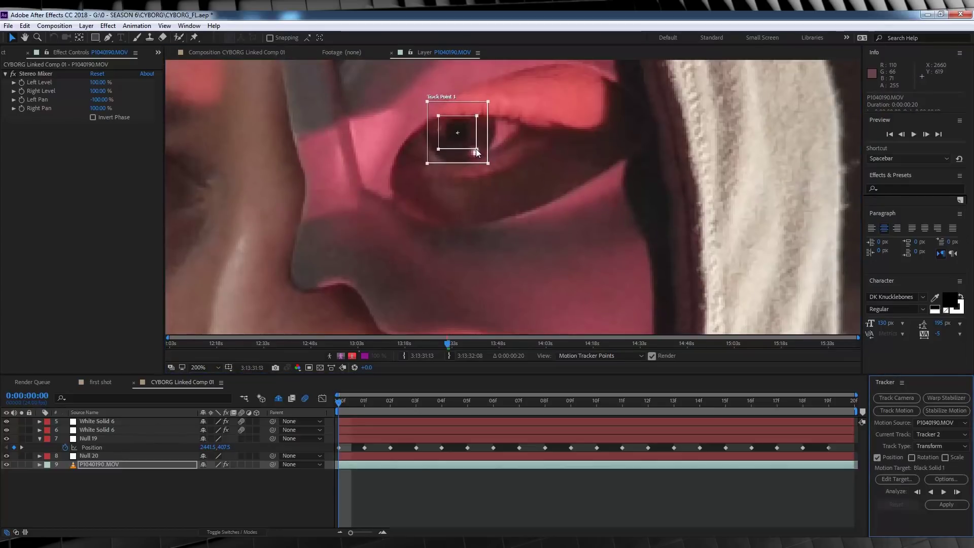
# - Analyze the eye track forward frame by frame to the end of the clip
pyautogui.click(958, 493)
pyautogui.click(958, 493)
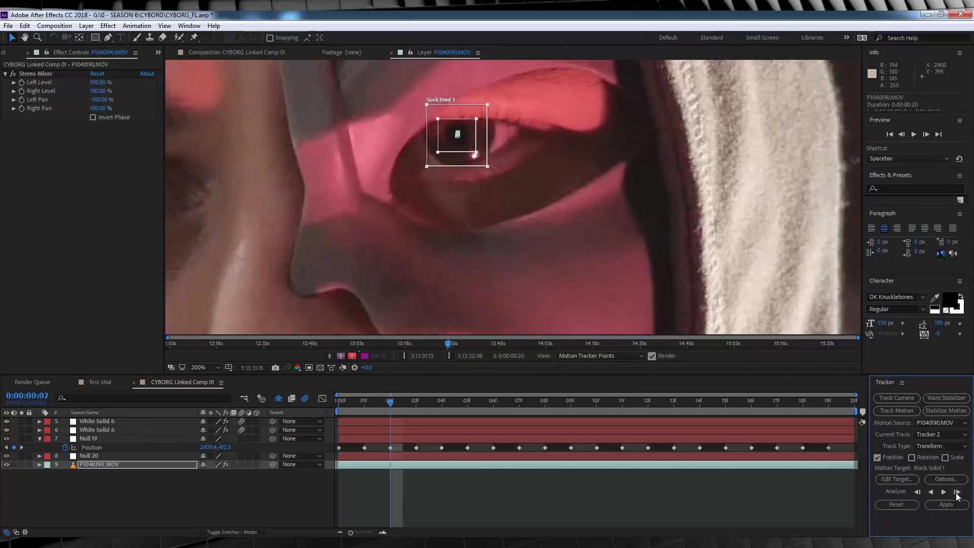
pyautogui.click(957, 493)
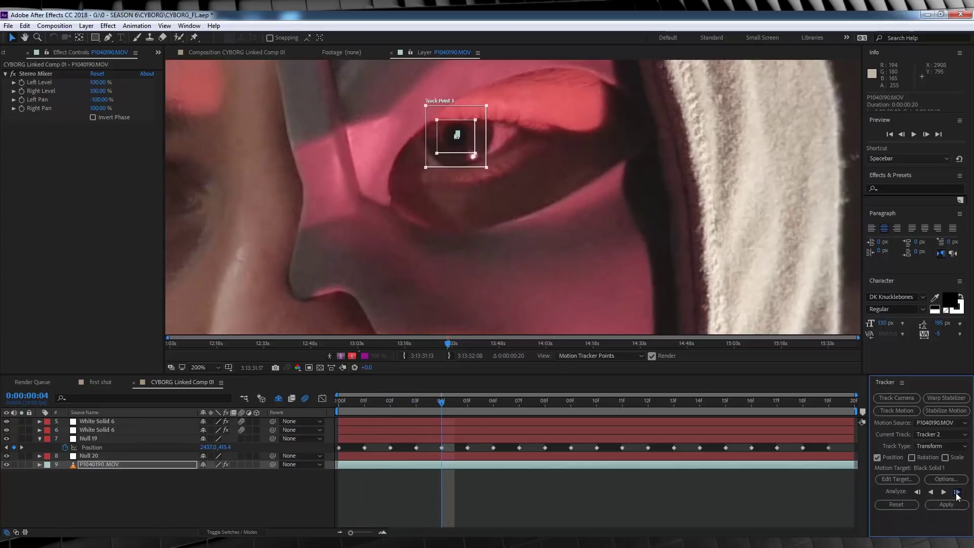
pyautogui.click(957, 493)
pyautogui.click(957, 493)
pyautogui.click(957, 493)
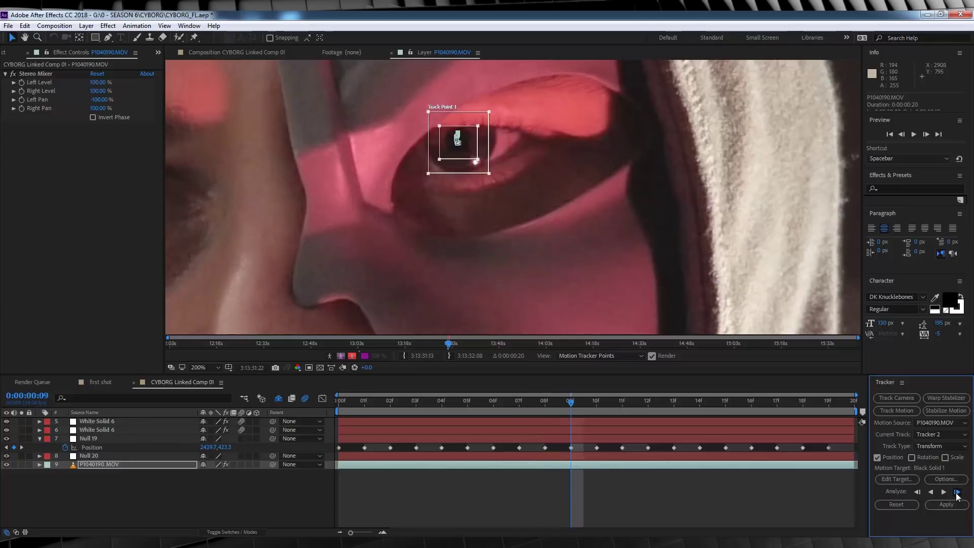
pyautogui.click(957, 493)
pyautogui.click(957, 493)
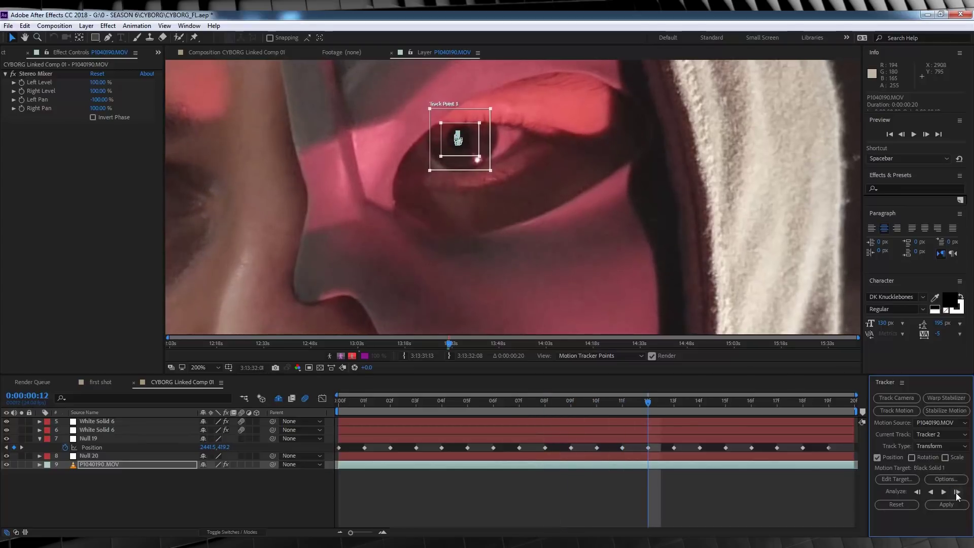
pyautogui.click(958, 493)
pyautogui.click(957, 493)
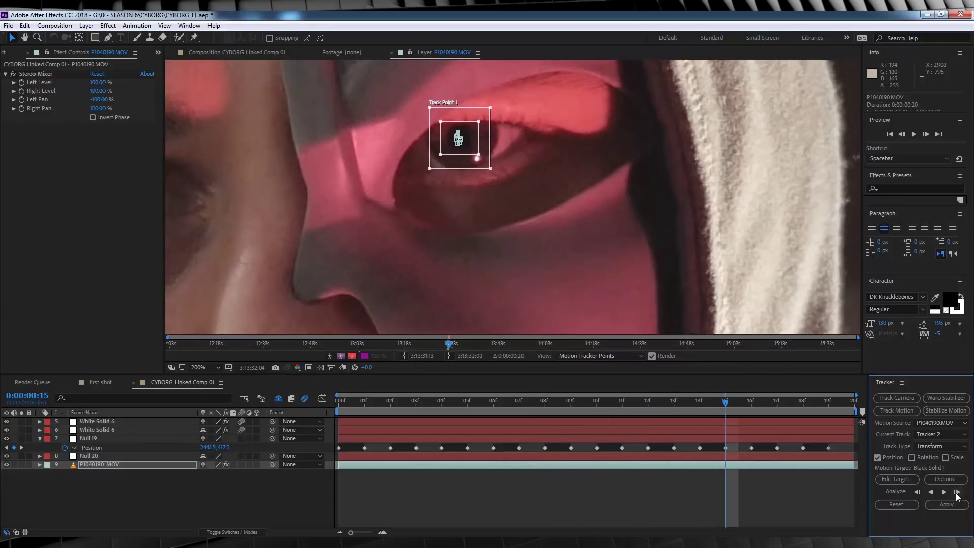
pyautogui.click(958, 494)
pyautogui.click(957, 493)
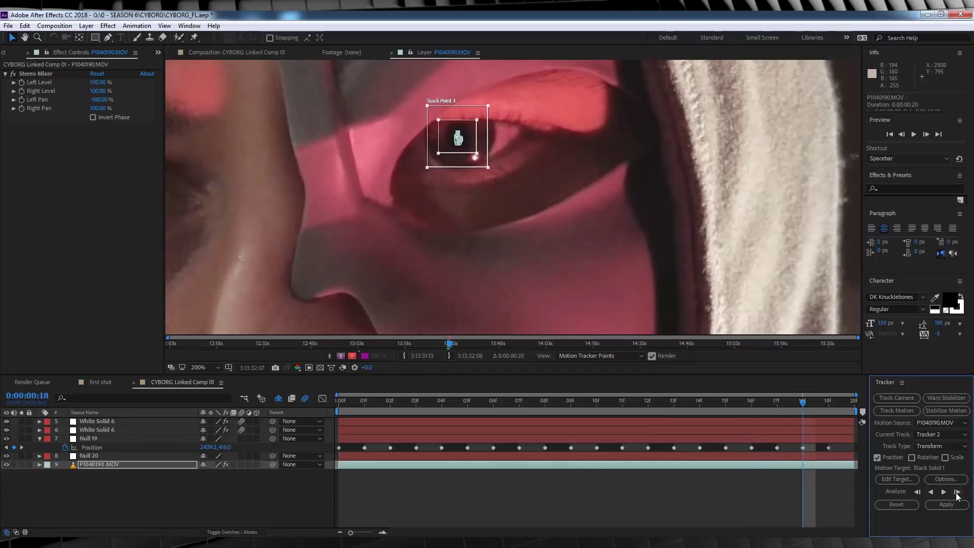
# - Set Null 20 as the track's target and apply the eye track
pyautogui.click(907, 479)
pyautogui.click(500, 264)
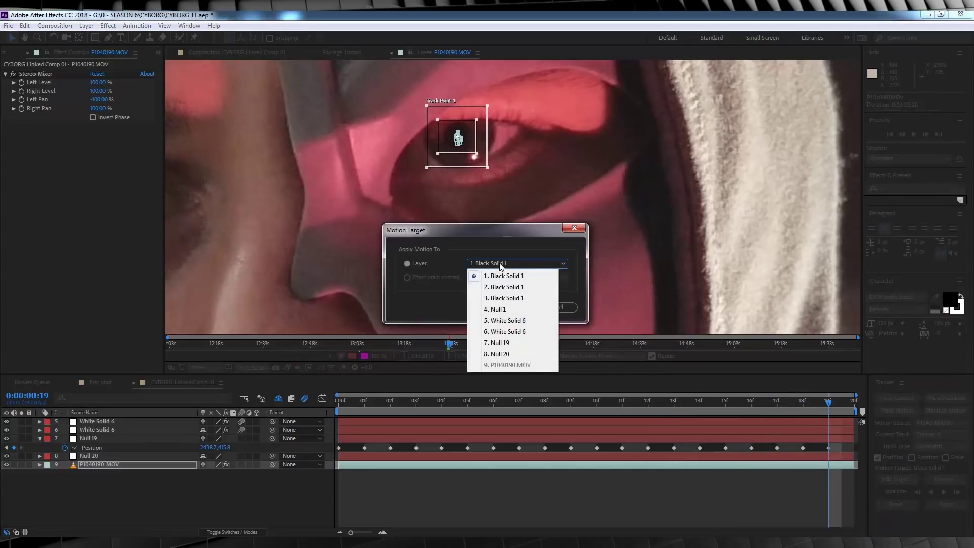
pyautogui.click(514, 353)
pyautogui.click(501, 308)
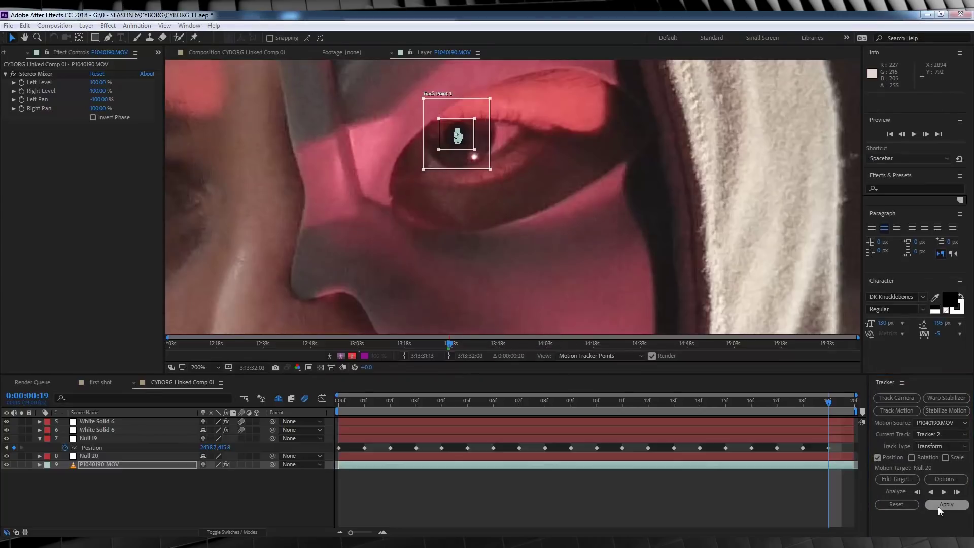
pyautogui.click(941, 505)
# - Confirm the track application and duplicate the White Solid 6 flare layer
pyautogui.click(482, 288)
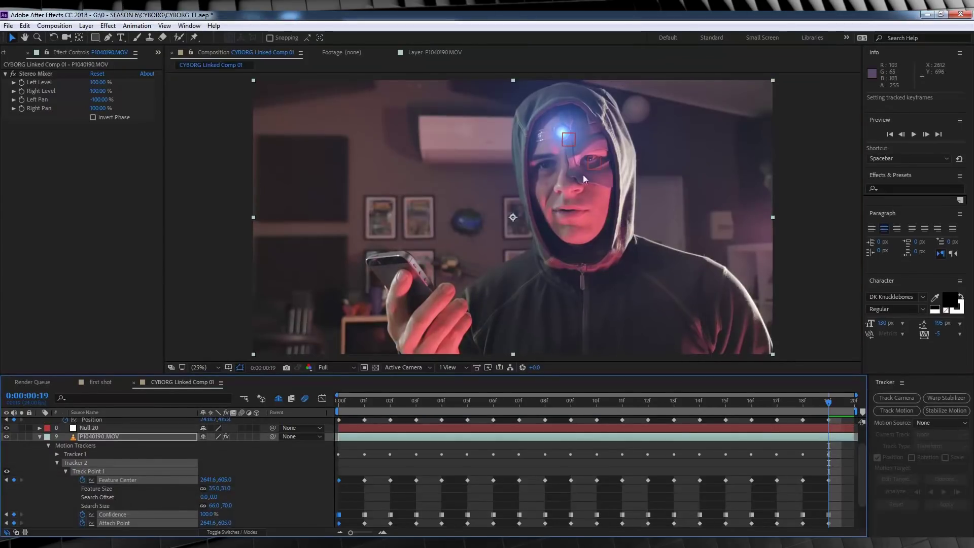
pyautogui.click(39, 436)
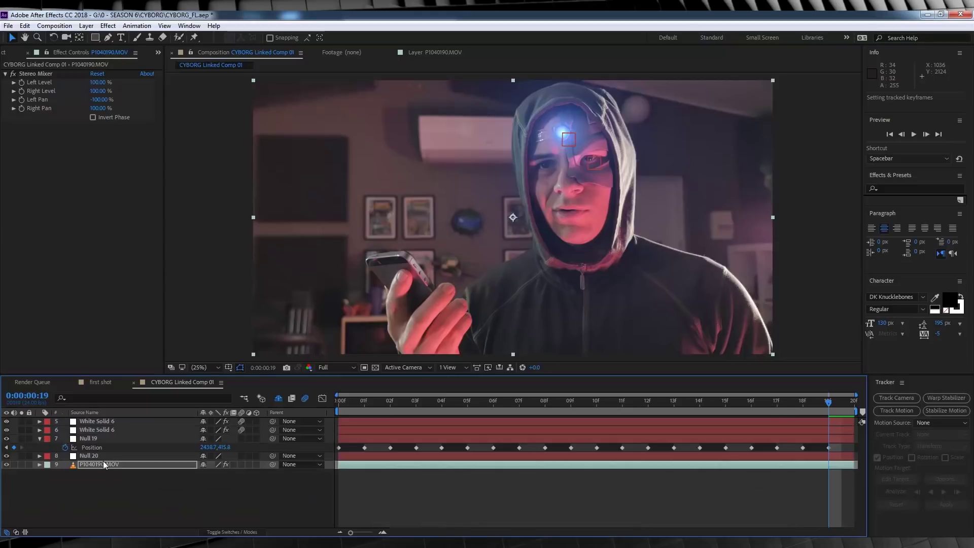
pyautogui.click(92, 431)
pyautogui.hotkey('ctrl', 'd')
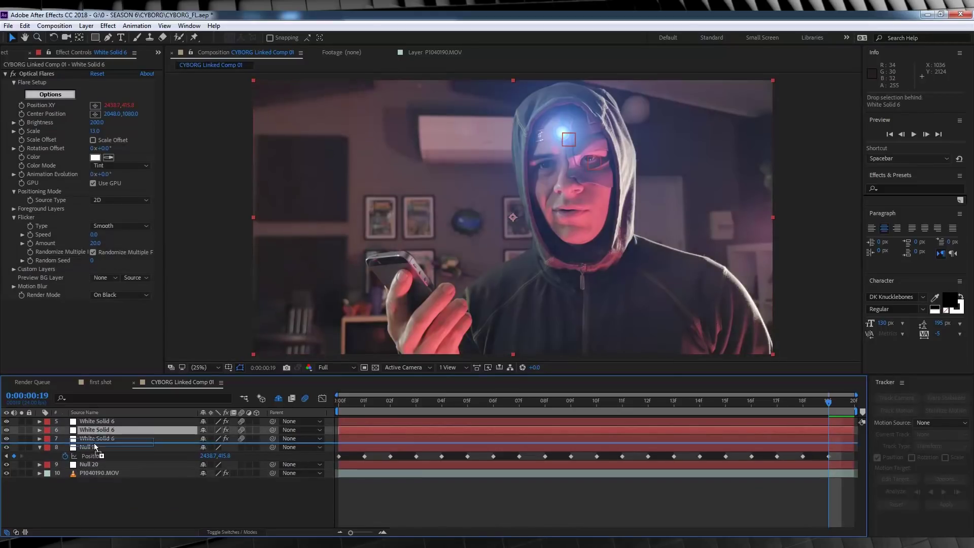
# - Change the duplicate's Optical Flares Global Color to red (F23636)
pyautogui.click(91, 438)
pyautogui.click(73, 93)
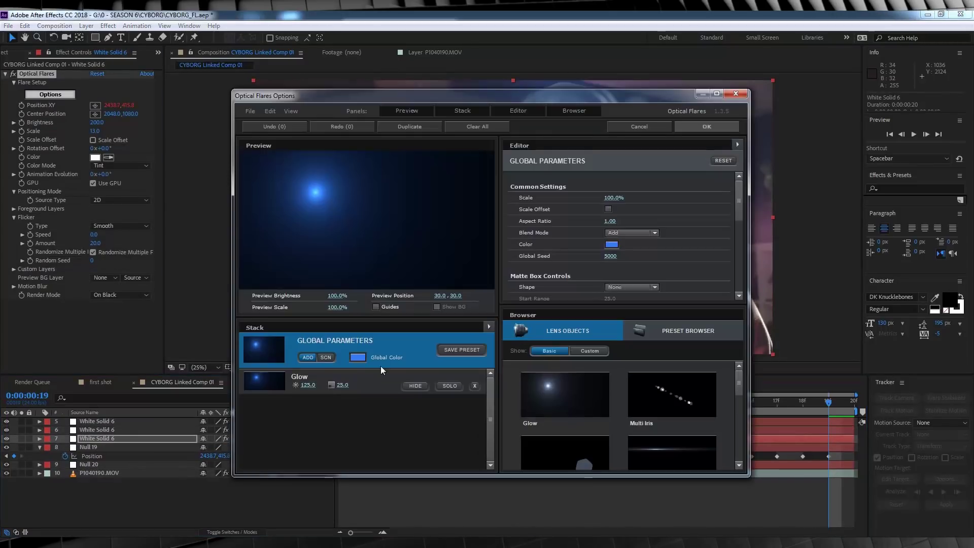
pyautogui.click(357, 357)
pyautogui.moveTo(409, 349); pyautogui.dragTo(409, 292)
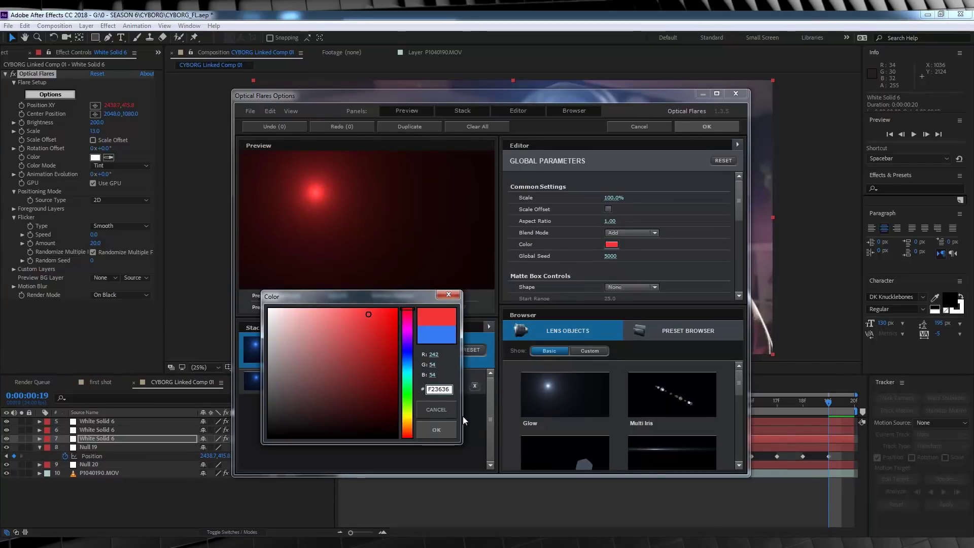
pyautogui.press('Return')
pyautogui.click(689, 125)
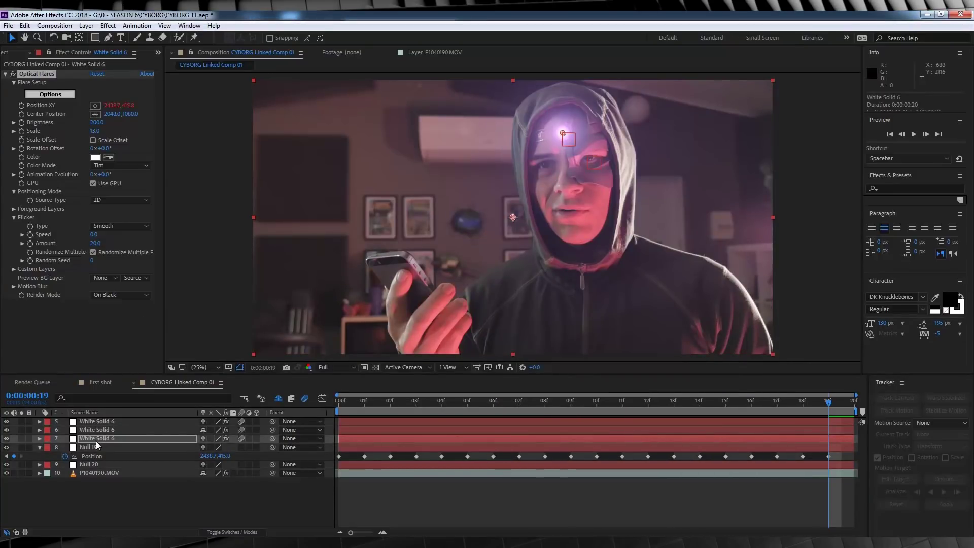
# - Link the red flare's Position XY to Null 20's tracked Position via expression
pyautogui.click(90, 464)
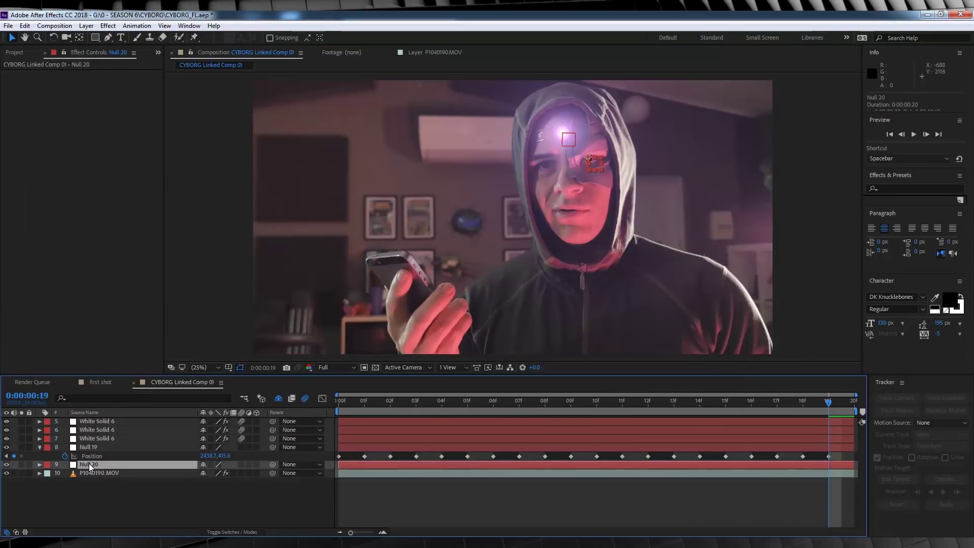
pyautogui.press('p')
pyautogui.click(82, 446)
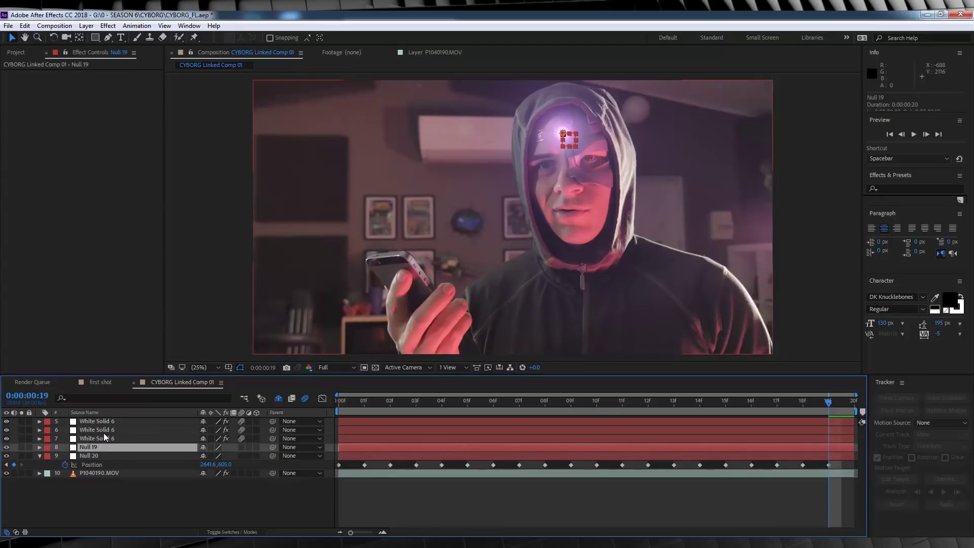
pyautogui.click(101, 439)
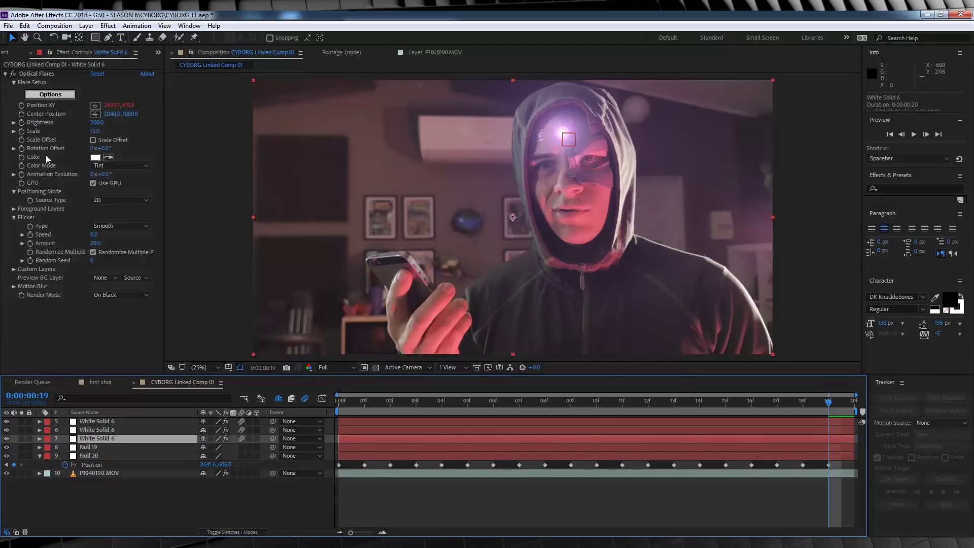
pyautogui.keyDown('alt'); pyautogui.click(22, 104); pyautogui.keyUp('alt')
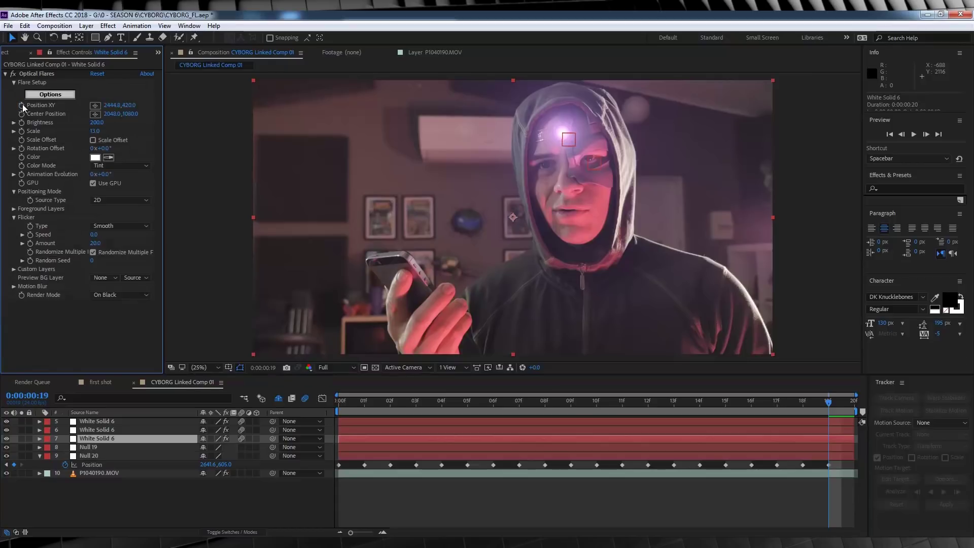
pyautogui.keyDown('alt'); pyautogui.click(23, 104); pyautogui.keyUp('alt')
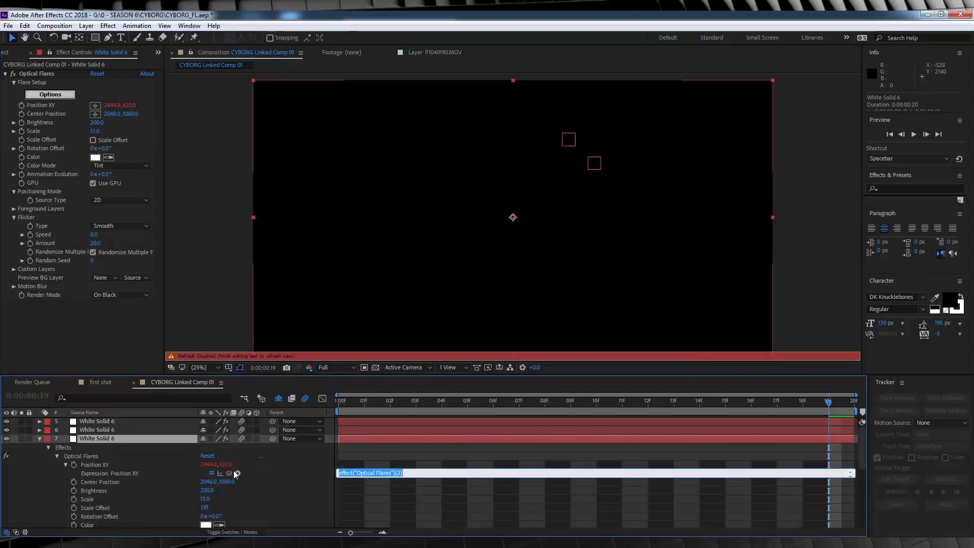
pyautogui.moveTo(230, 473)
pyautogui.mouseDown()
pyautogui.moveTo(158, 527)
pyautogui.moveTo(142, 529)
pyautogui.moveTo(124, 510)
pyautogui.mouseUp()
pyautogui.click(458, 508)
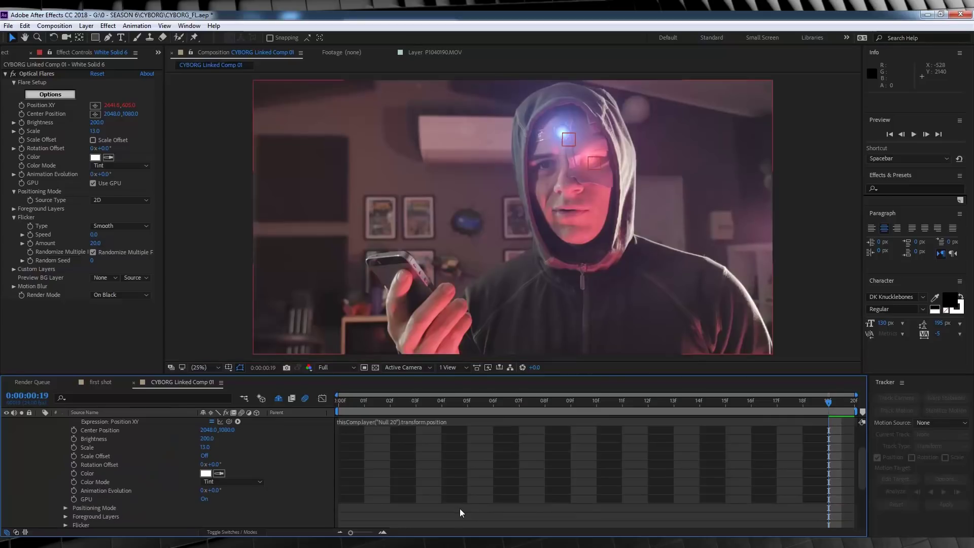
pyautogui.scroll(2, 615, 135)
pyautogui.scroll(-2, 615, 135)
# - Set the red flare's Scale to 8 and solo it to inspect the eye glow
pyautogui.click(337, 402)
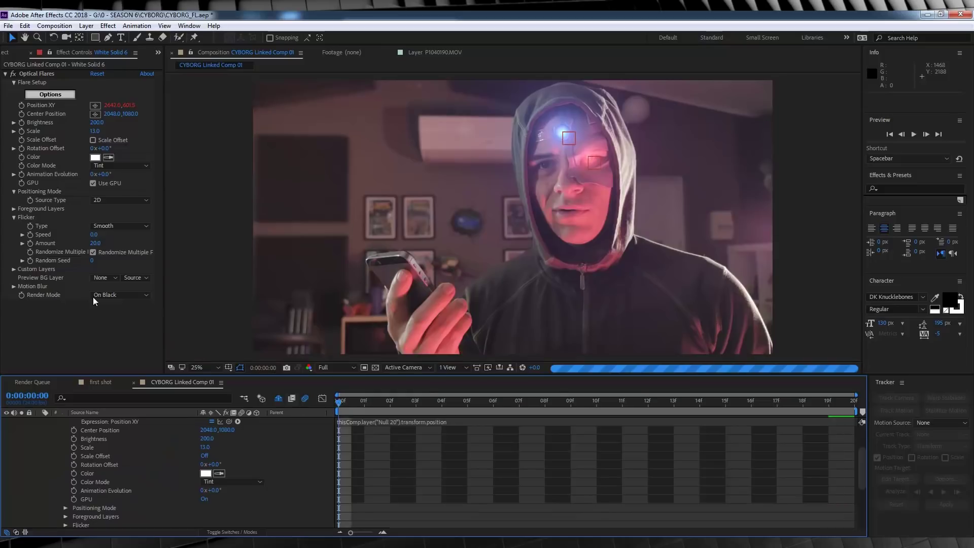
pyautogui.click(94, 131)
pyautogui.write('8')
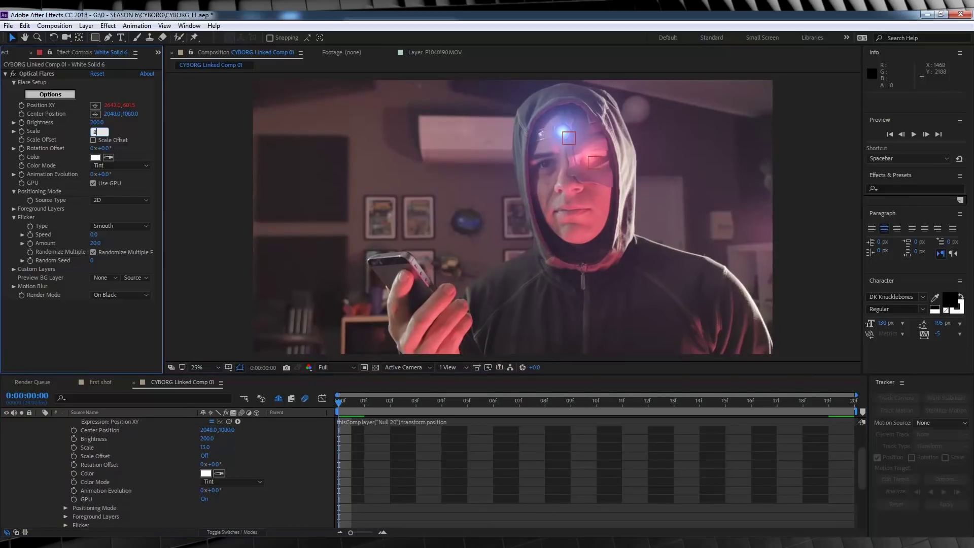
pyautogui.press('Return')
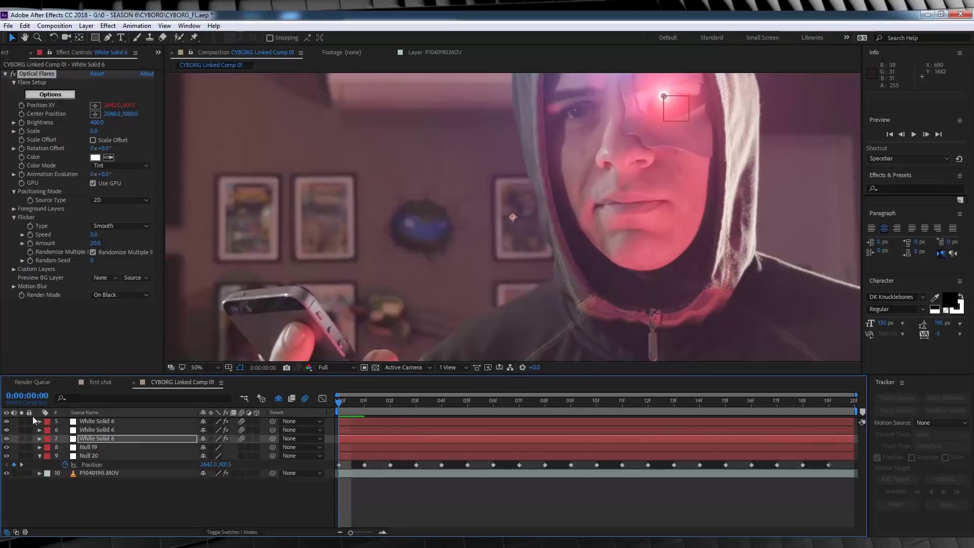
pyautogui.click(20, 438)
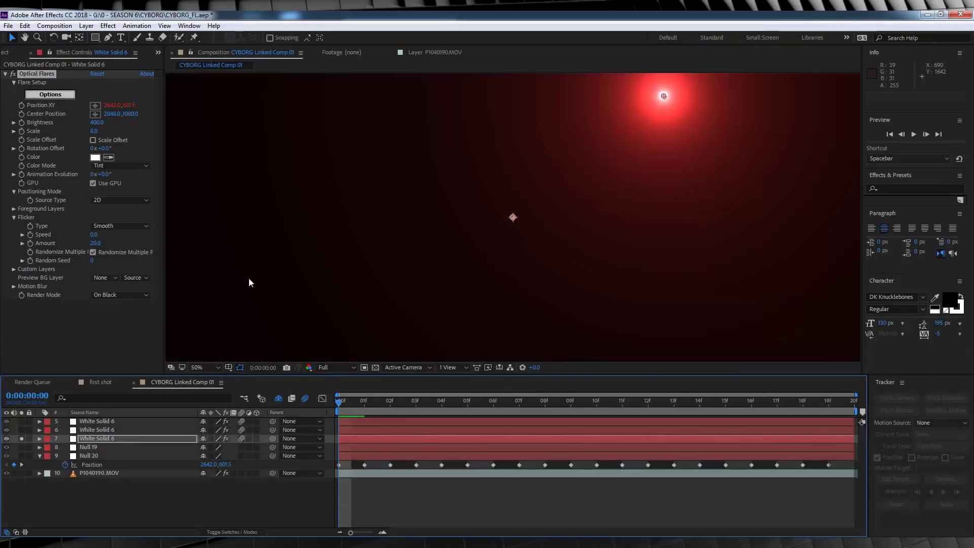
pyautogui.press(',')
pyautogui.click(99, 497)
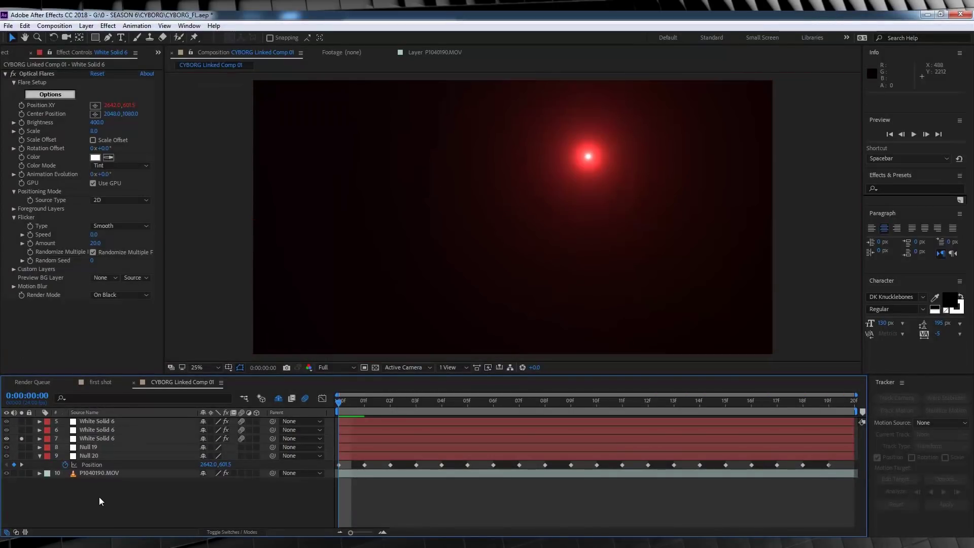
pyautogui.click(21, 439)
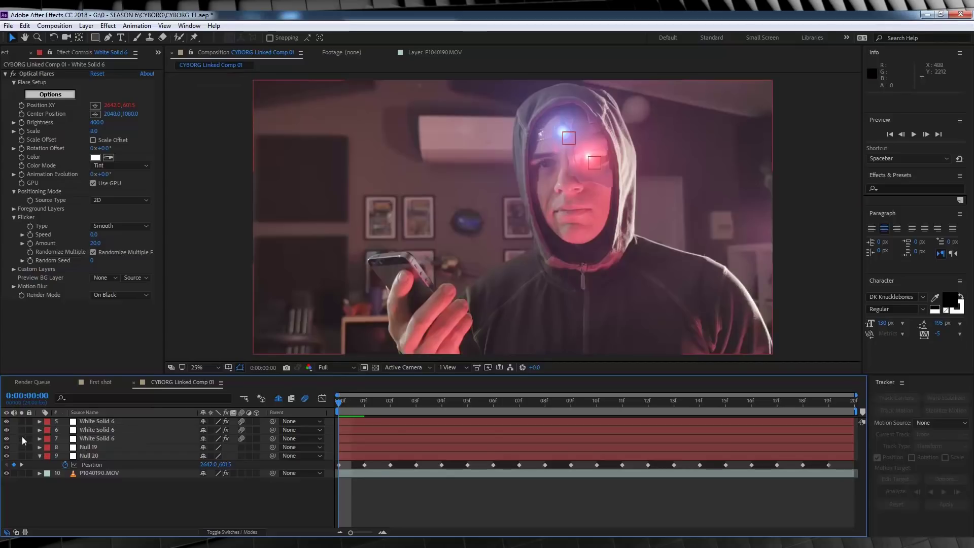
# - Preview the shot with both glows, then return to the first frame
pyautogui.press('space')
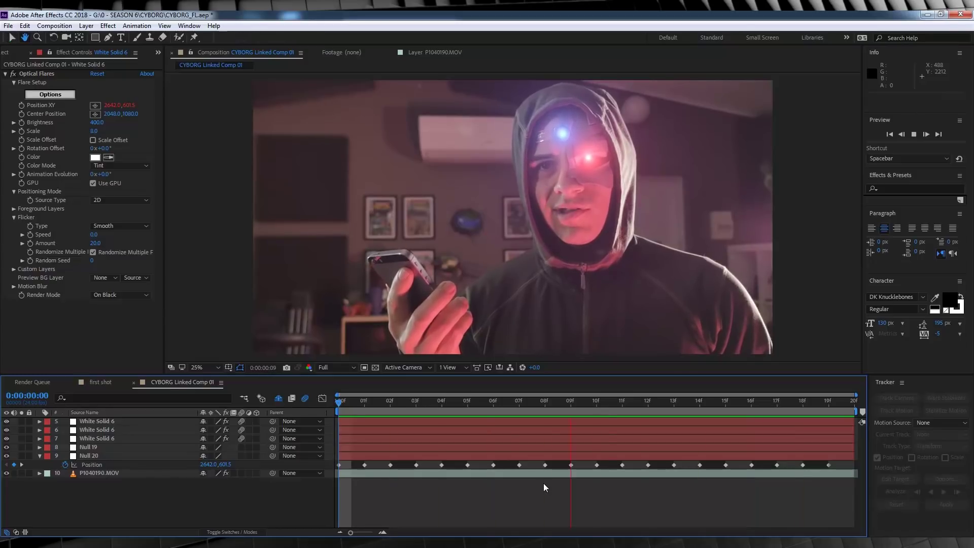
pyautogui.press('space')
pyautogui.click(441, 495)
pyautogui.press('Home')
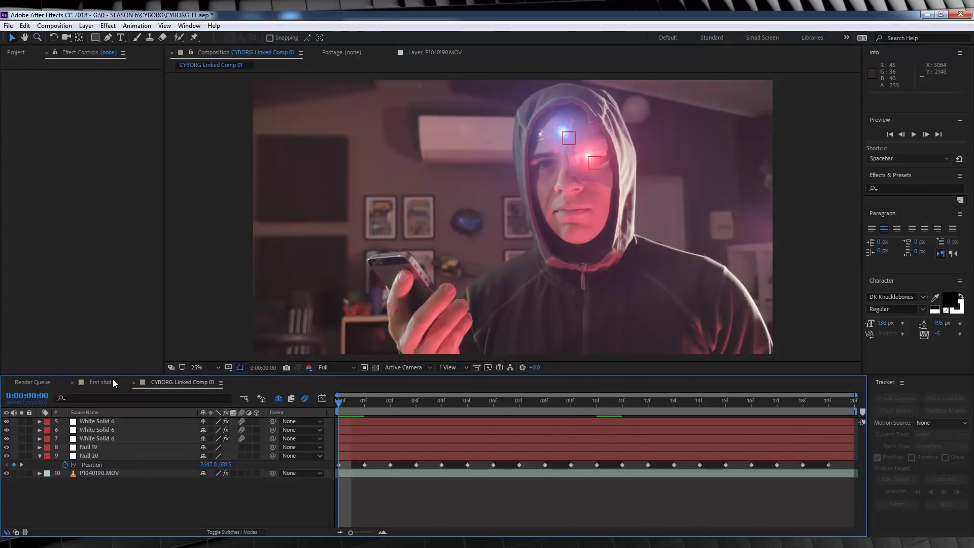
# - Preview the first shot's footage, stop partway, and return to its first frame
pyautogui.click(107, 382)
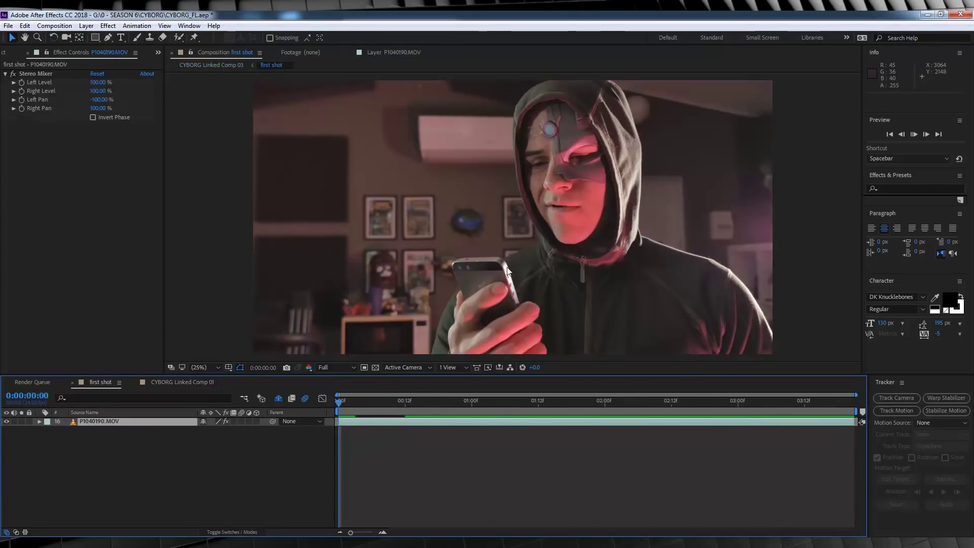
pyautogui.press('space')
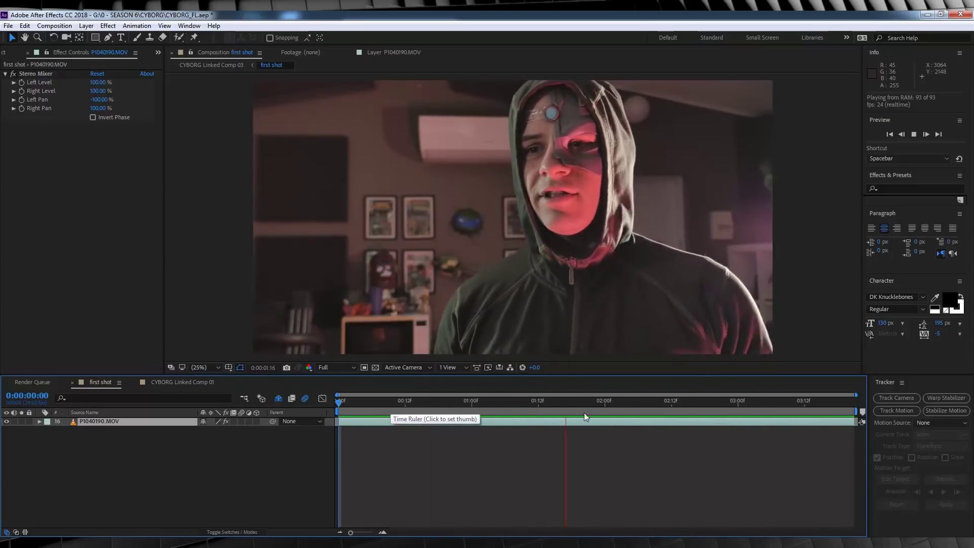
pyautogui.click(637, 407)
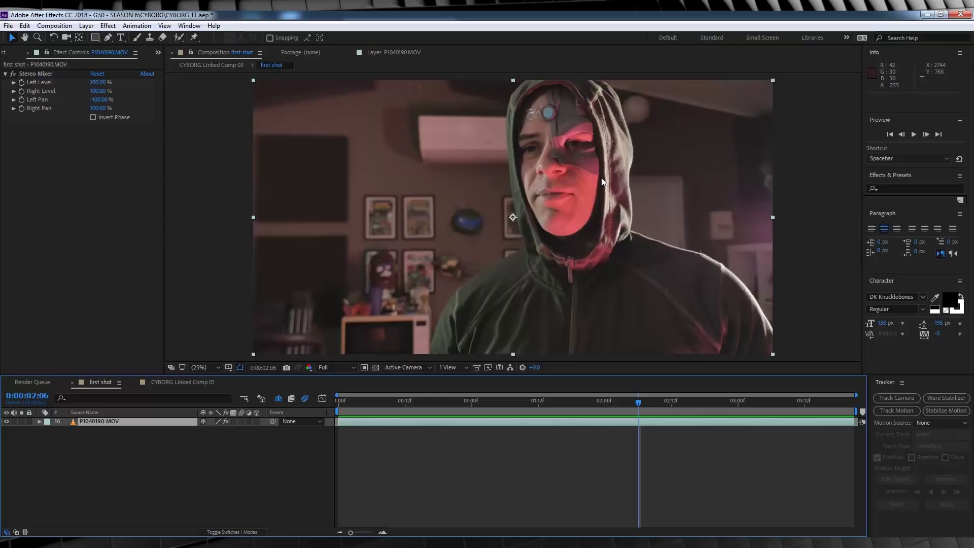
pyautogui.press('Home')
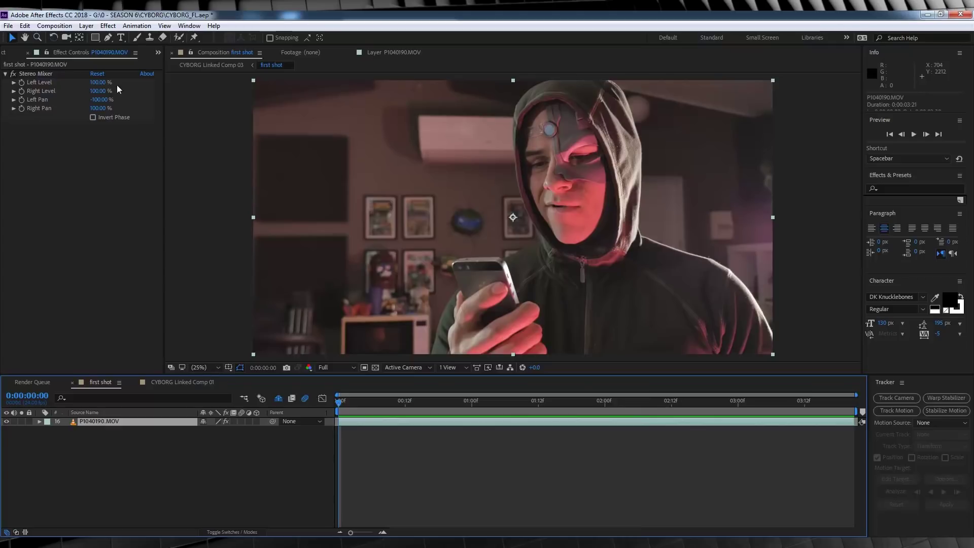
# - Create a white solid named 'eye' and set its blend mode to Add
pyautogui.click(85, 25)
pyautogui.moveTo(114, 38)
pyautogui.click(268, 50)
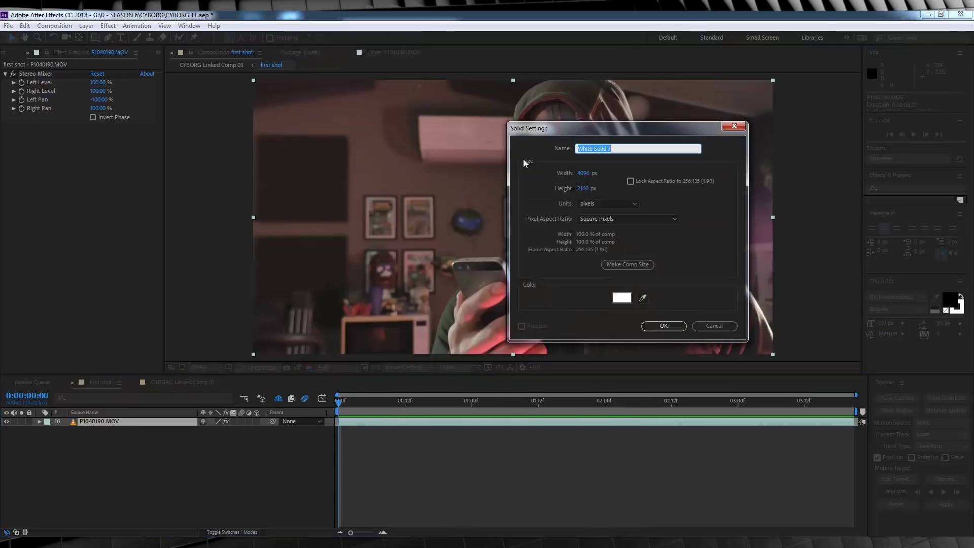
pyautogui.press('BackSpace')
pyautogui.press('BackSpace')
pyautogui.press('BackSpace')
pyautogui.press('Return')
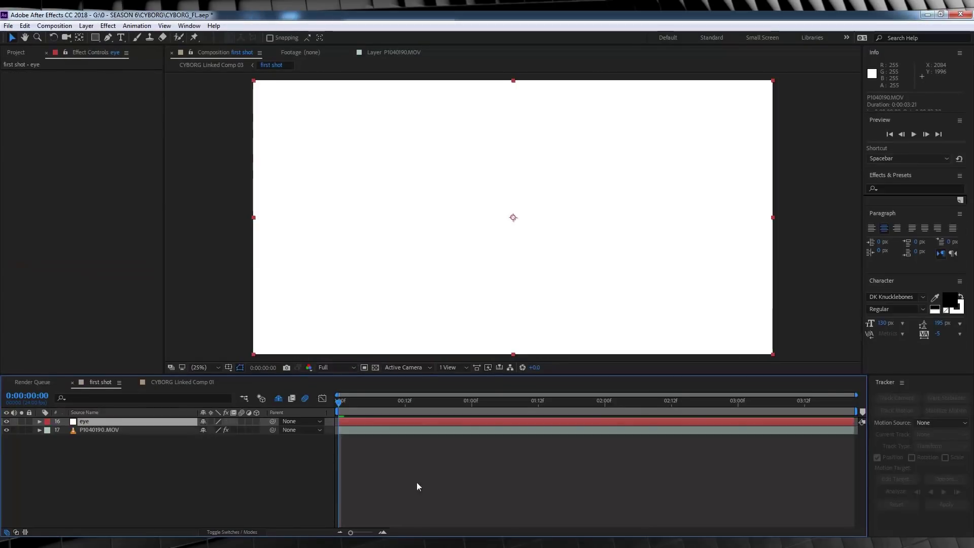
pyautogui.click(226, 533)
pyautogui.click(218, 421)
pyautogui.click(236, 196)
# - Hide the eye solid, zoom in on the actor's eye, and draw a closed mask around it
pyautogui.click(8, 422)
pyautogui.press('z')
pyautogui.click(583, 156)
pyautogui.click(516, 230)
pyautogui.click(499, 204)
pyautogui.click(499, 200)
pyautogui.click(108, 36)
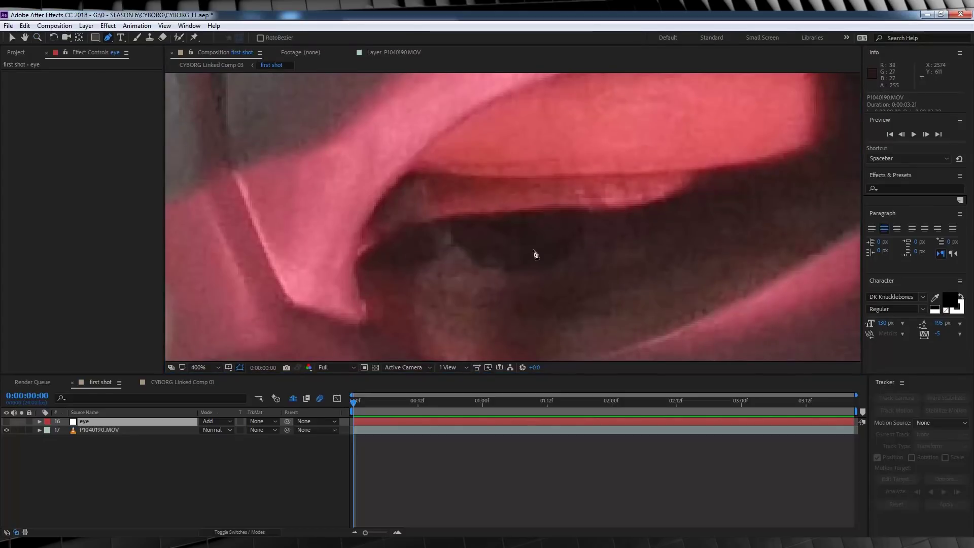
pyautogui.click(453, 220)
pyautogui.click(494, 217)
pyautogui.hotkey('ctrl', 'z')
pyautogui.click(564, 254)
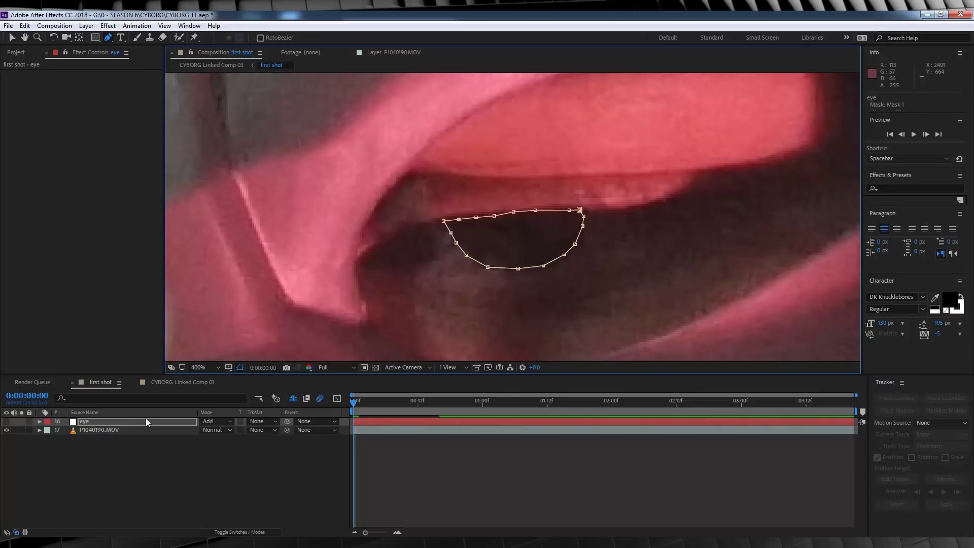
pyautogui.click(453, 220)
# - Set the eye mask's feather to 10 px and expansion to -5 px, then fit the view
pyautogui.press('m')
pyautogui.press('m')
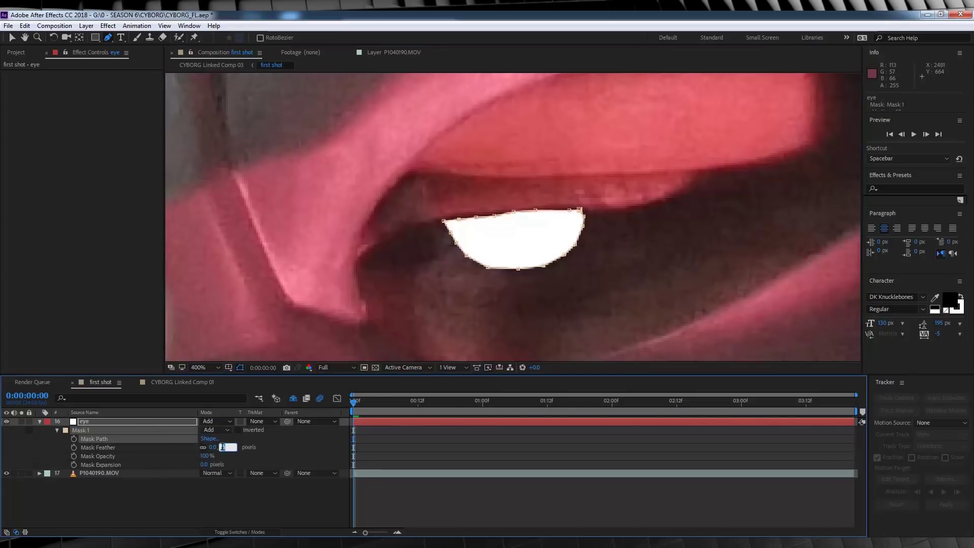
pyautogui.write('10')
pyautogui.press('Return')
pyautogui.write('-5')
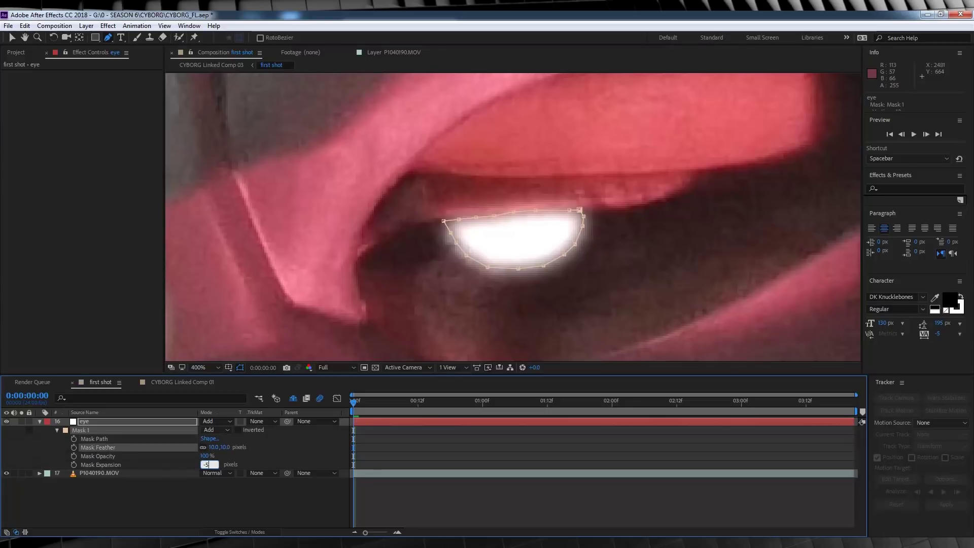
pyautogui.press('Return')
pyautogui.click(200, 368)
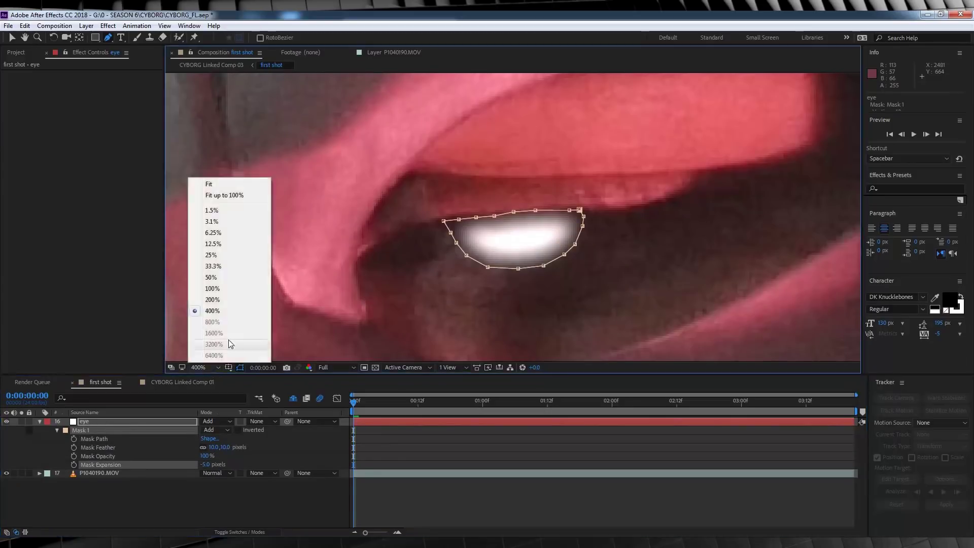
pyautogui.click(224, 198)
pyautogui.click(276, 508)
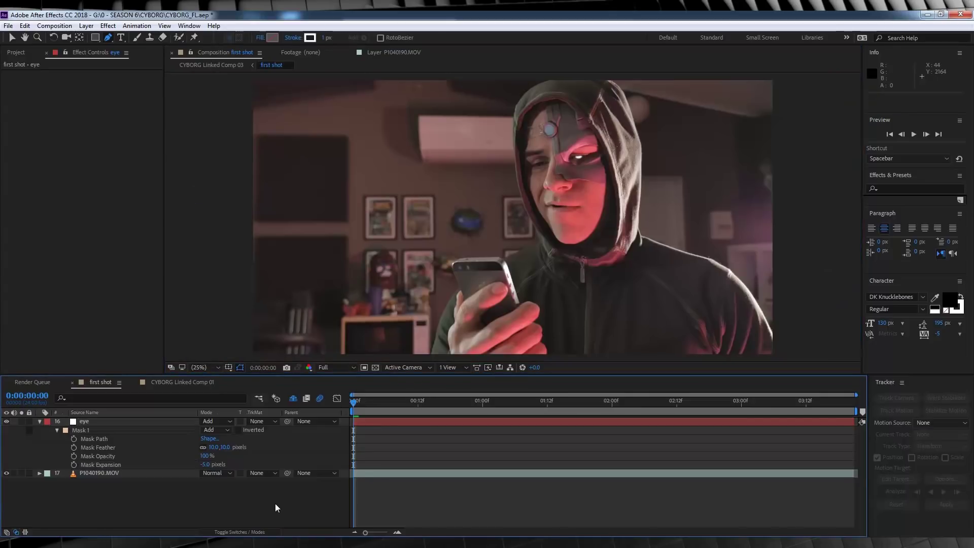
# - Enable Mask Path keyframing on the eye layer and align the mask to the eye at frame 5
pyautogui.click(83, 424)
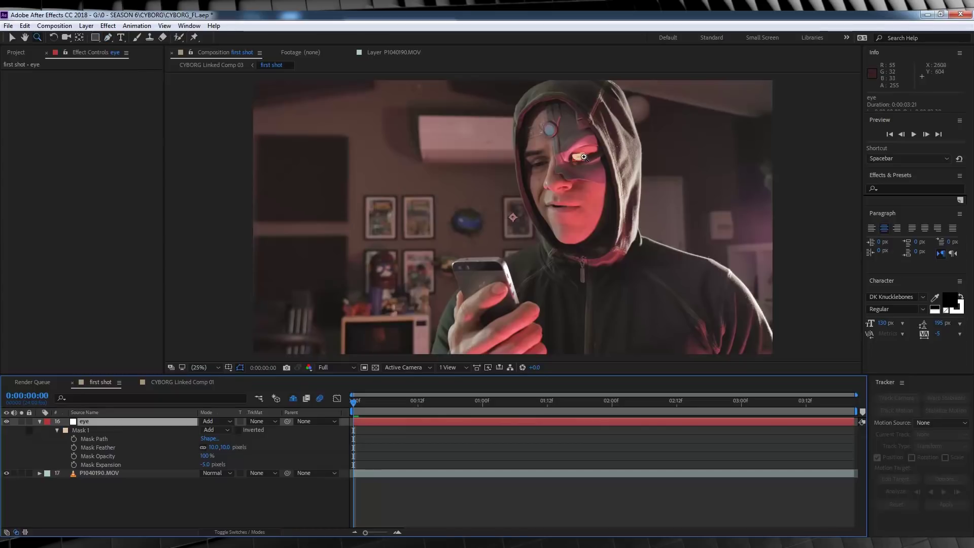
pyautogui.scroll(2, 503, 221)
pyautogui.scroll(2, 504, 220)
pyautogui.scroll(2, 503, 221)
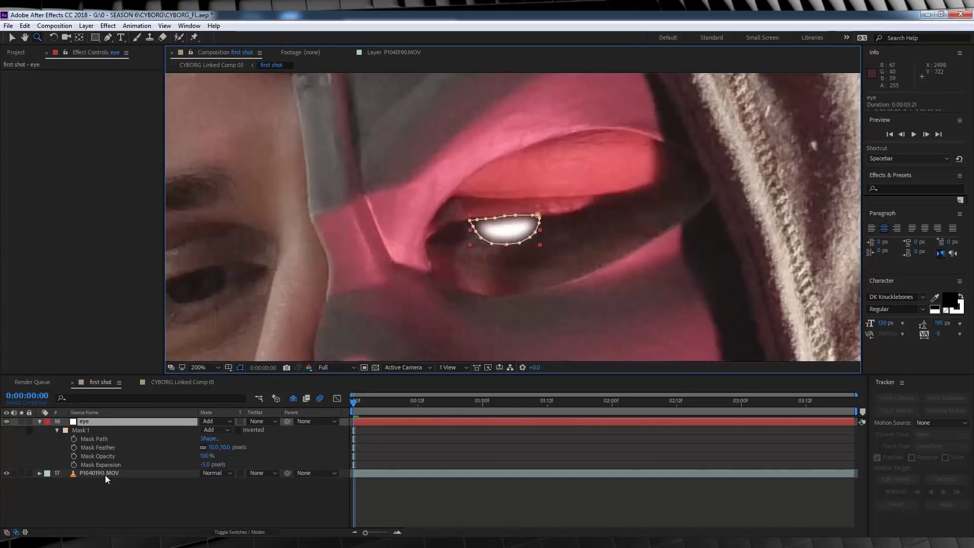
pyautogui.click(74, 439)
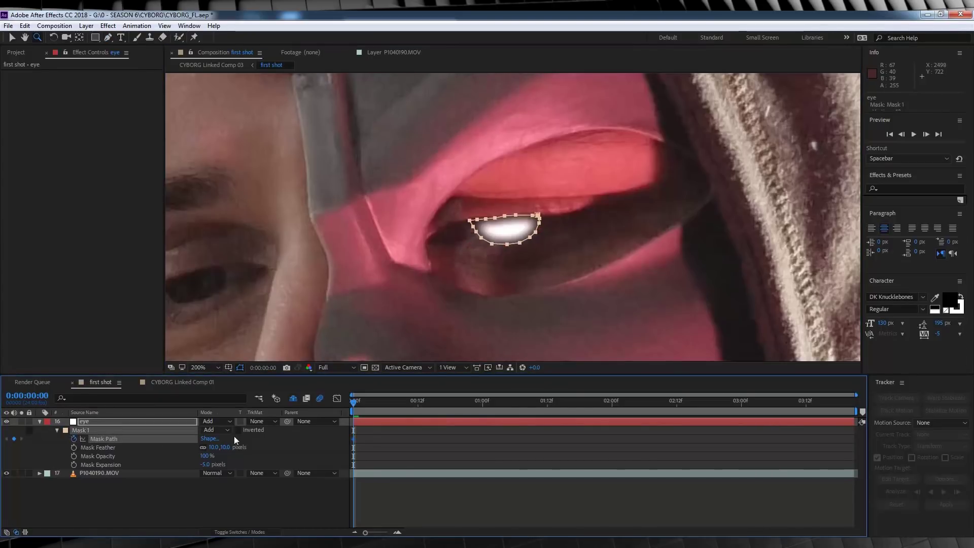
pyautogui.click(6, 421)
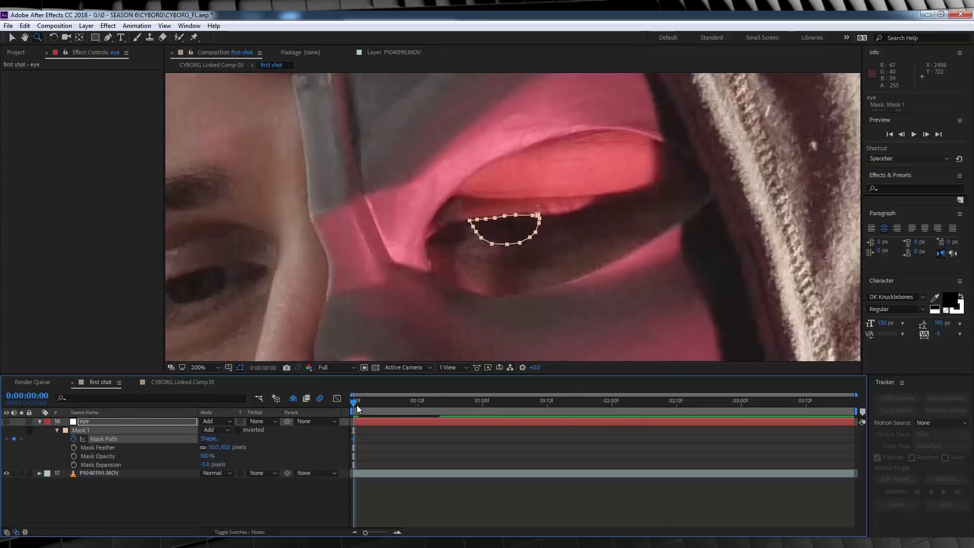
pyautogui.press('pagedown')
pyautogui.click(509, 265)
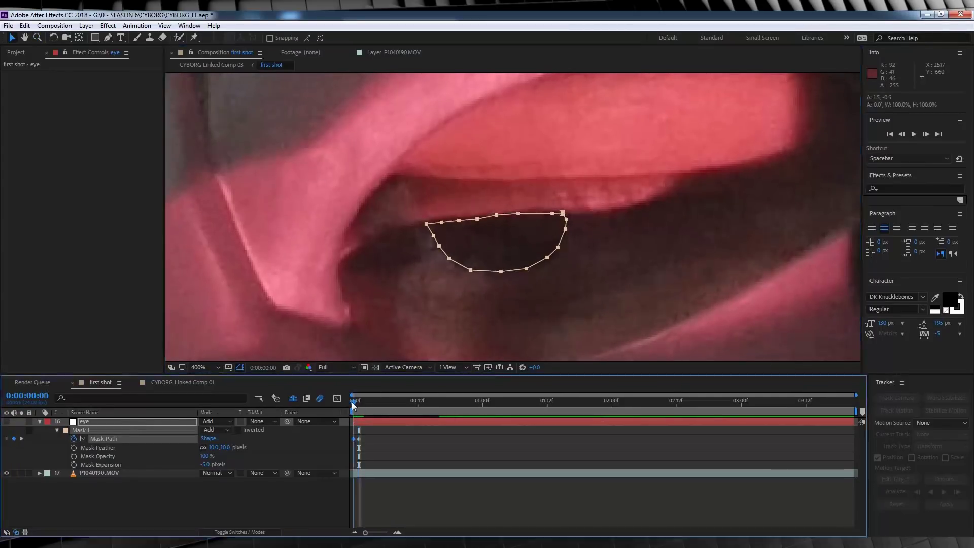
pyautogui.moveTo(359, 401); pyautogui.dragTo(379, 401)
pyautogui.moveTo(522, 213); pyautogui.dragTo(514, 220)
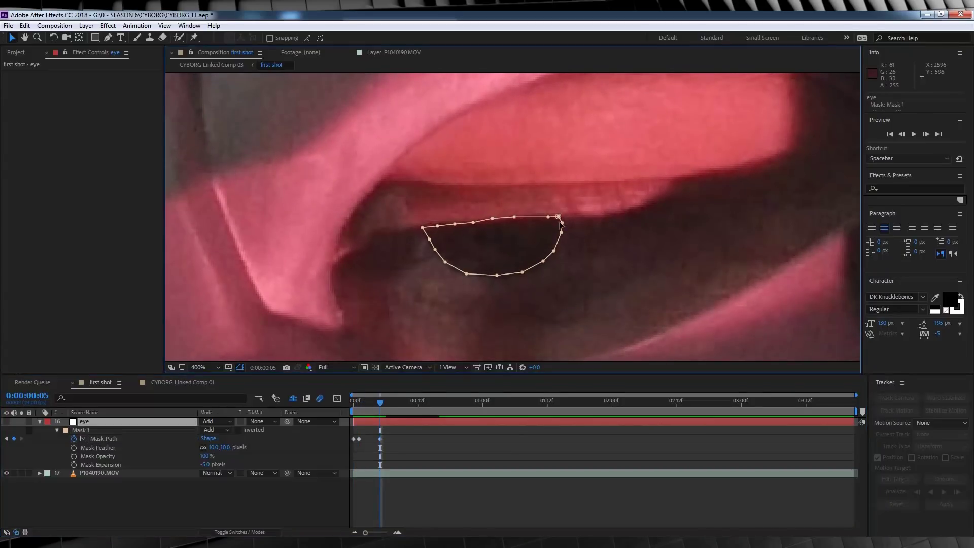
# - Lower the mask's top edge onto the eyelid on frames 6 and 7
pyautogui.moveTo(375, 409); pyautogui.dragTo(385, 409)
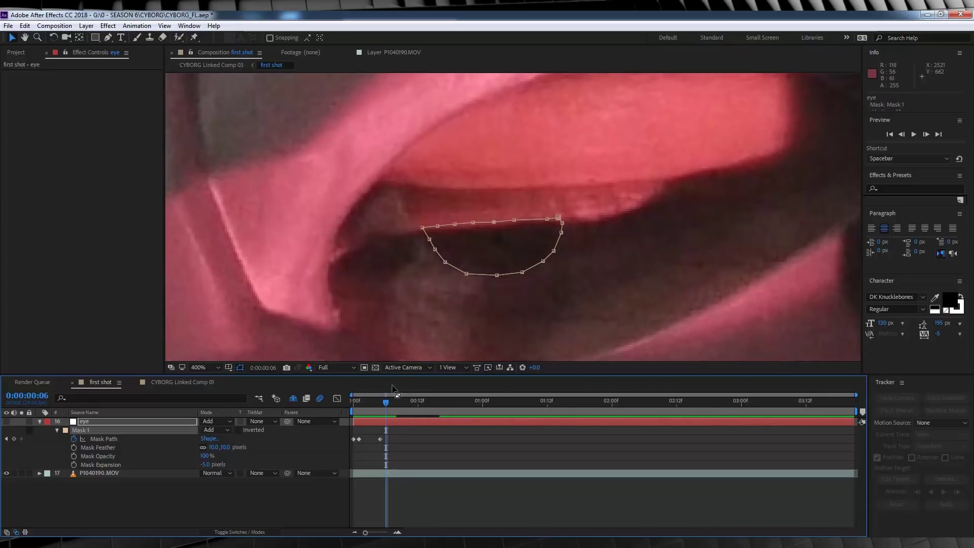
pyautogui.moveTo(386, 403); pyautogui.dragTo(386, 407)
pyautogui.moveTo(560, 227); pyautogui.dragTo(516, 226)
pyautogui.moveTo(494, 223); pyautogui.dragTo(438, 231)
pyautogui.press('pagedown')
pyautogui.hotkey('ctrl', 't')
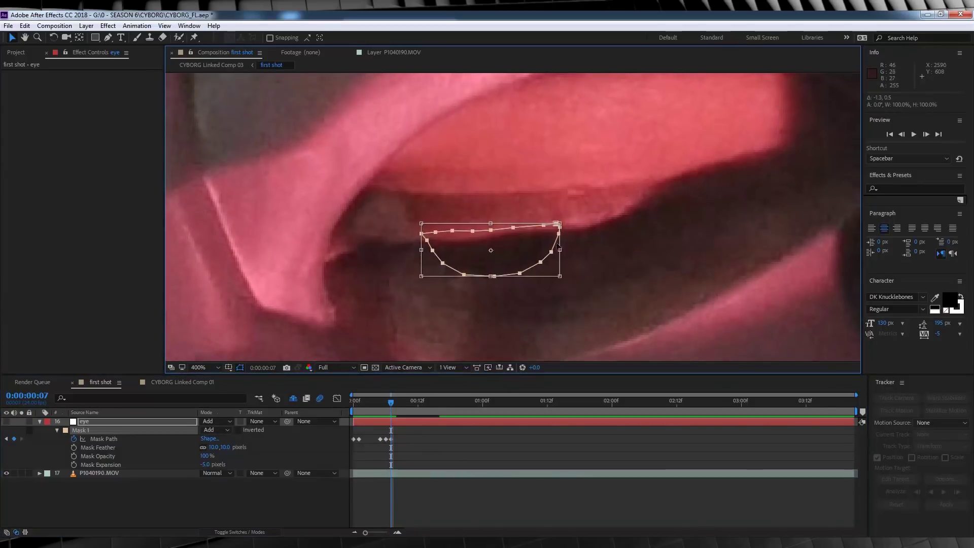
pyautogui.doubleClick(499, 256)
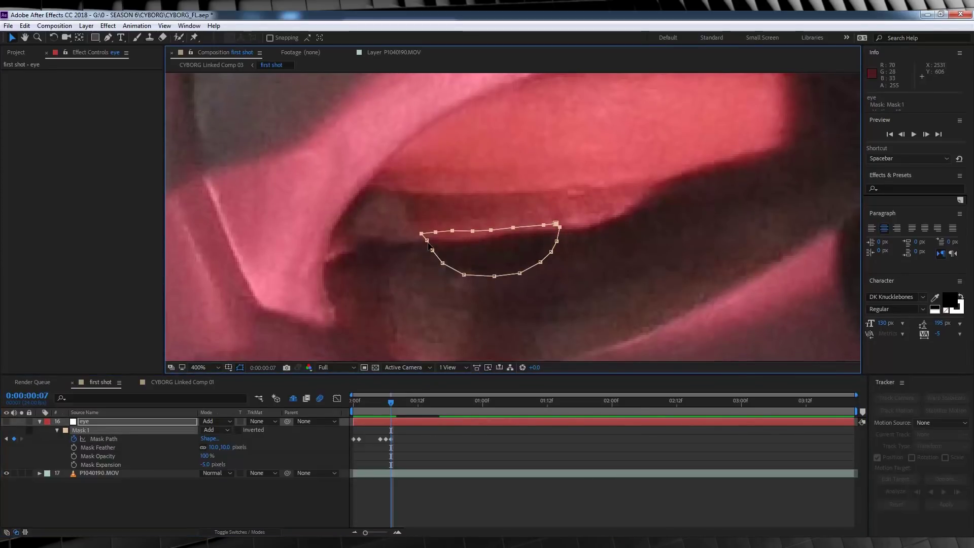
pyautogui.moveTo(427, 242); pyautogui.dragTo(435, 264)
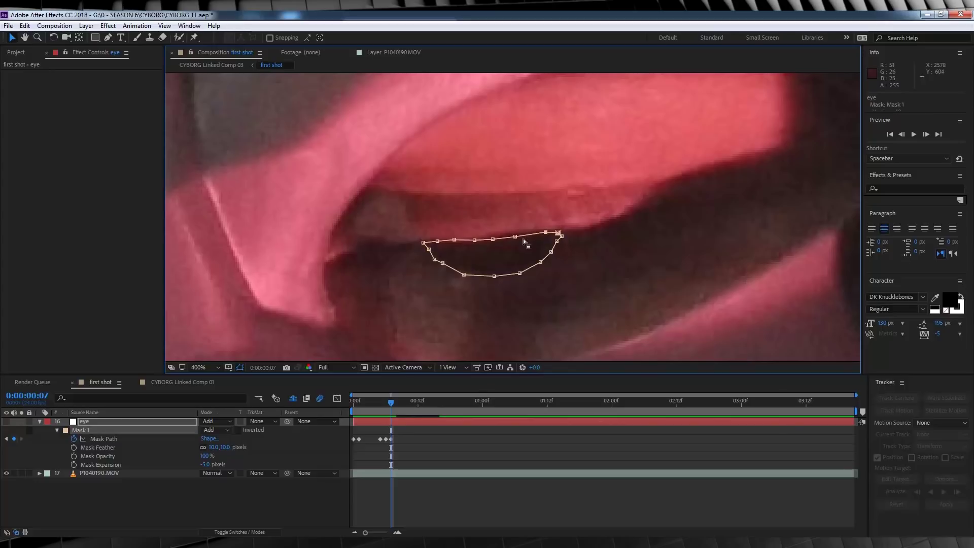
# - Duplicate the eye layer and trim the duplicate to end at frame 9
pyautogui.press('pagedown')
pyautogui.scroll(-4, 541, 287)
pyautogui.hotkey('ctrl', 'd')
pyautogui.press('pagedown')
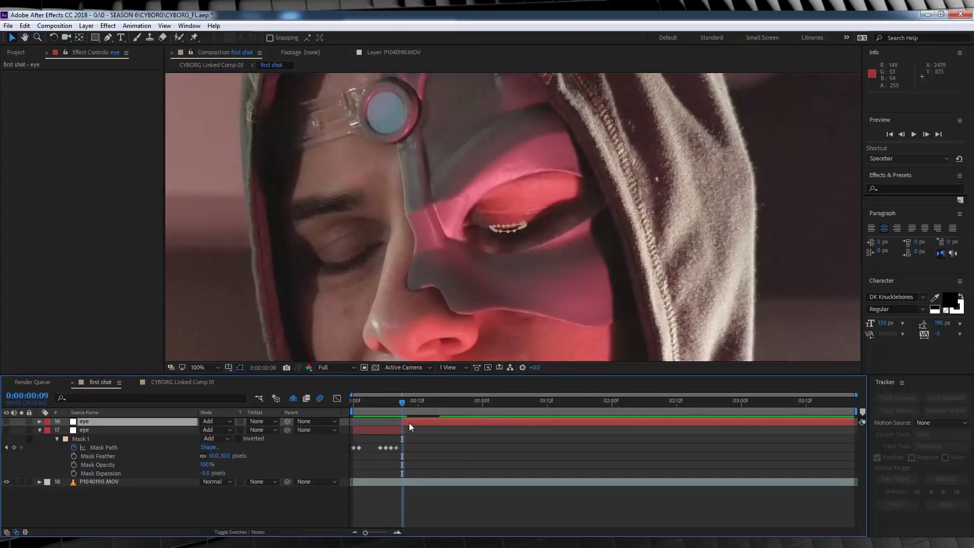
pyautogui.click(397, 404)
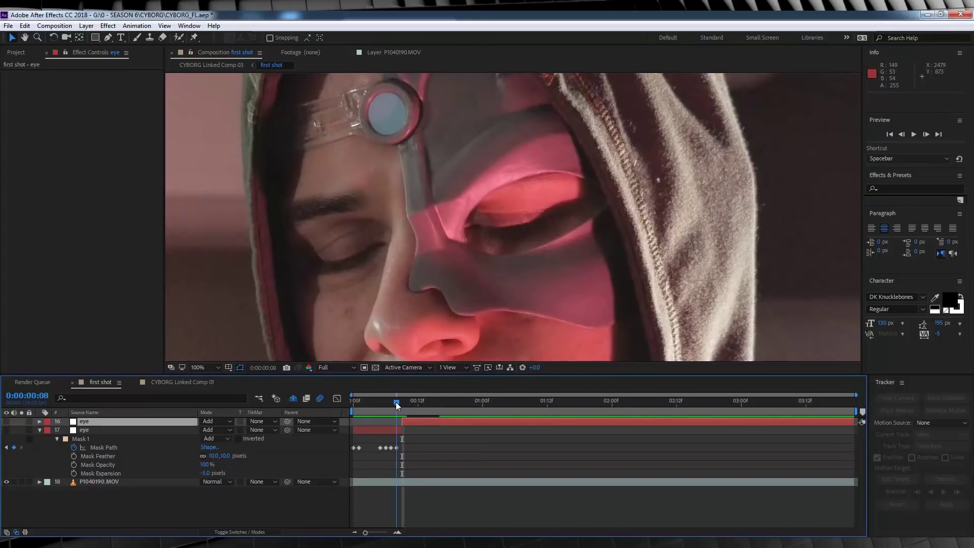
pyautogui.moveTo(397, 404)
pyautogui.mouseDown()
pyautogui.moveTo(418, 404)
pyautogui.moveTo(418, 422)
pyautogui.mouseUp()
pyautogui.click(398, 428)
pyautogui.hotkey('alt', ']')
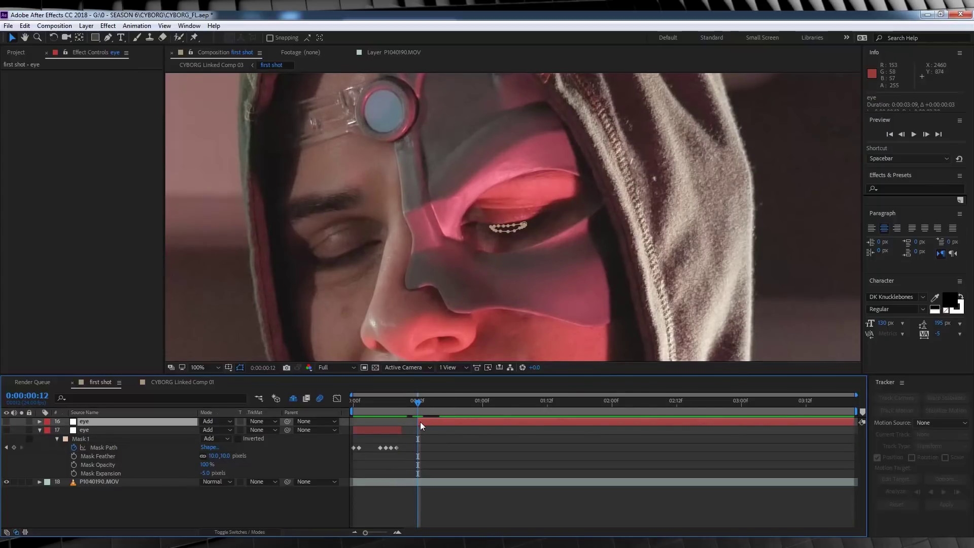
# - Free-transform the new eye layer's mask and move it back onto the eye
pyautogui.press('.')
pyautogui.press('.')
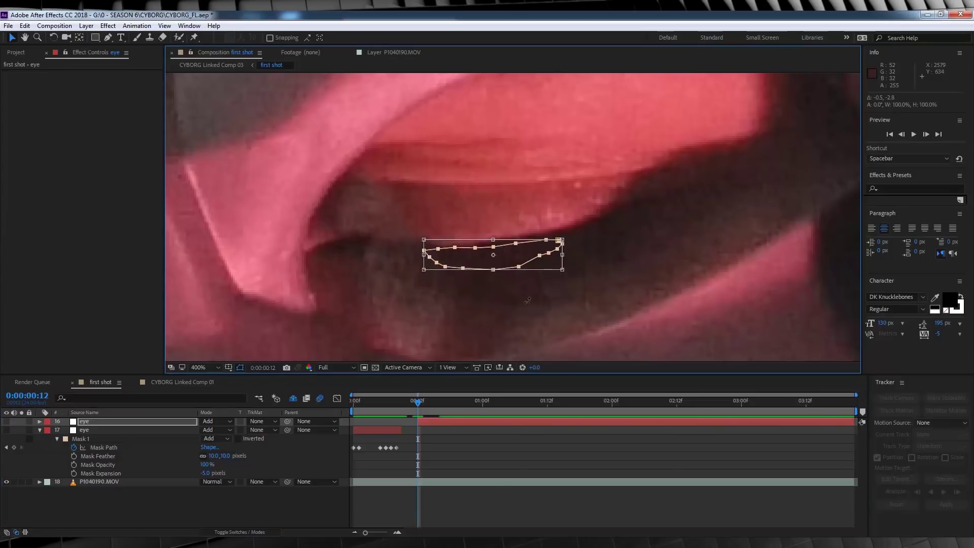
pyautogui.click(425, 421)
pyautogui.hotkey('ctrl', 'v')
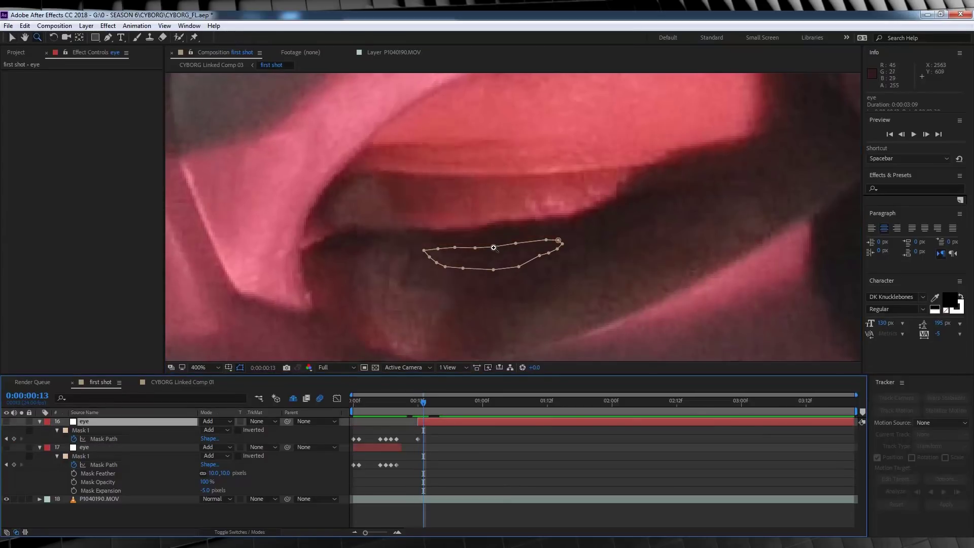
pyautogui.hotkey('ctrl', 't')
pyautogui.press('Return')
pyautogui.moveTo(417, 405); pyautogui.dragTo(428, 404)
pyautogui.hotkey('ctrl', 't')
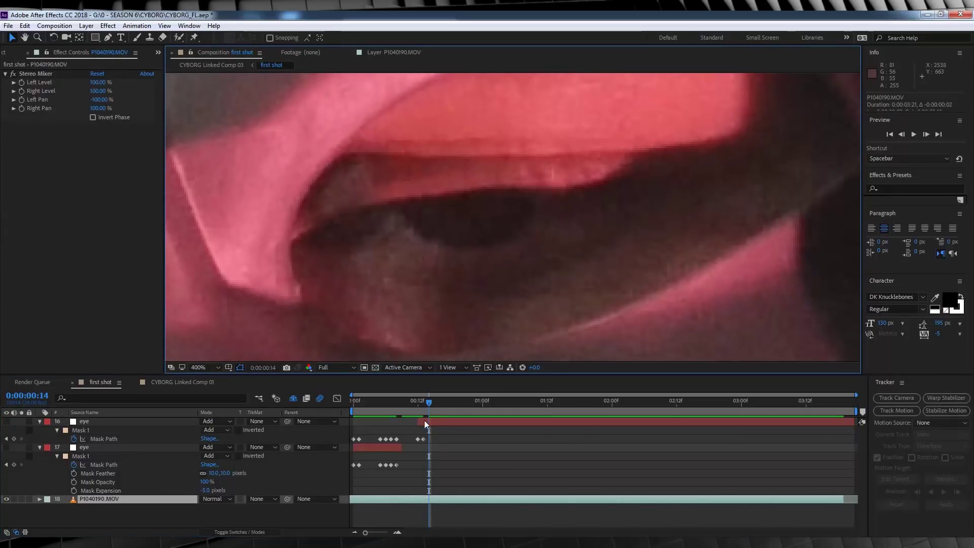
pyautogui.moveTo(533, 239)
pyautogui.mouseDown()
pyautogui.moveTo(522, 233)
pyautogui.moveTo(554, 196)
pyautogui.moveTo(456, 196)
pyautogui.mouseUp()
# - Pull the lower mask points up along the eyelid, then split the layer at a later frame
pyautogui.press('Return')
pyautogui.moveTo(440, 223)
pyautogui.mouseDown()
pyautogui.moveTo(437, 197)
pyautogui.moveTo(402, 208)
pyautogui.mouseUp()
pyautogui.press('pagedown')
pyautogui.press('pagedown')
pyautogui.press('pagedown')
pyautogui.hotkey('ctrl', 'shift', 'd')
pyautogui.scroll(-2, 521, 258)
pyautogui.press('pagedown')
pyautogui.press('pagedown')
pyautogui.press('pagedown')
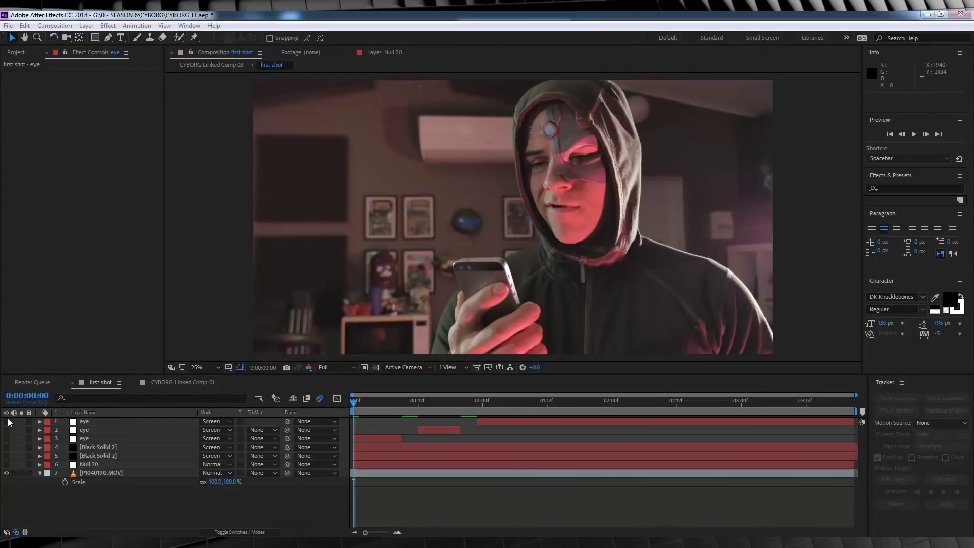
# - Turn on eye layers 1–3, RAM-preview the glowing eye, then select layer 3
pyautogui.moveTo(9, 423); pyautogui.dragTo(8, 440)
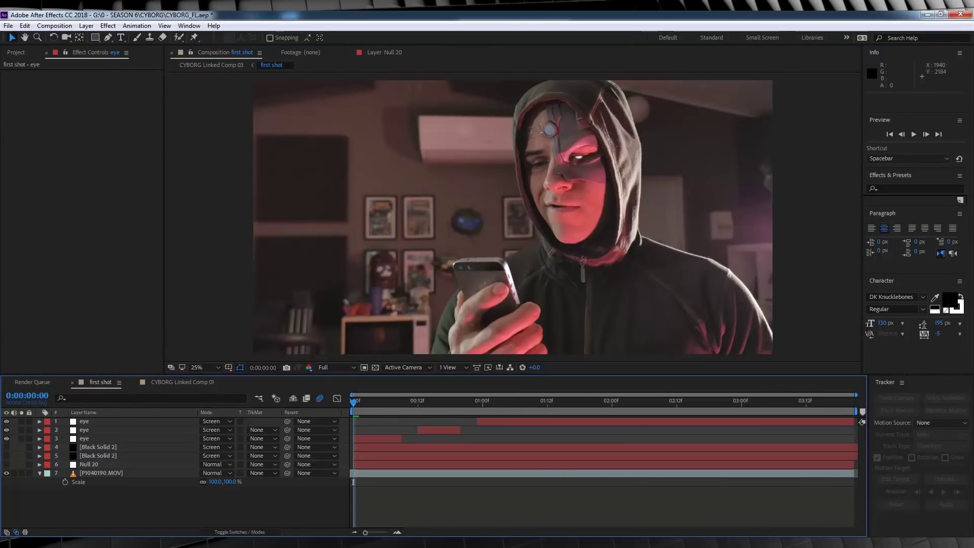
pyautogui.press('space')
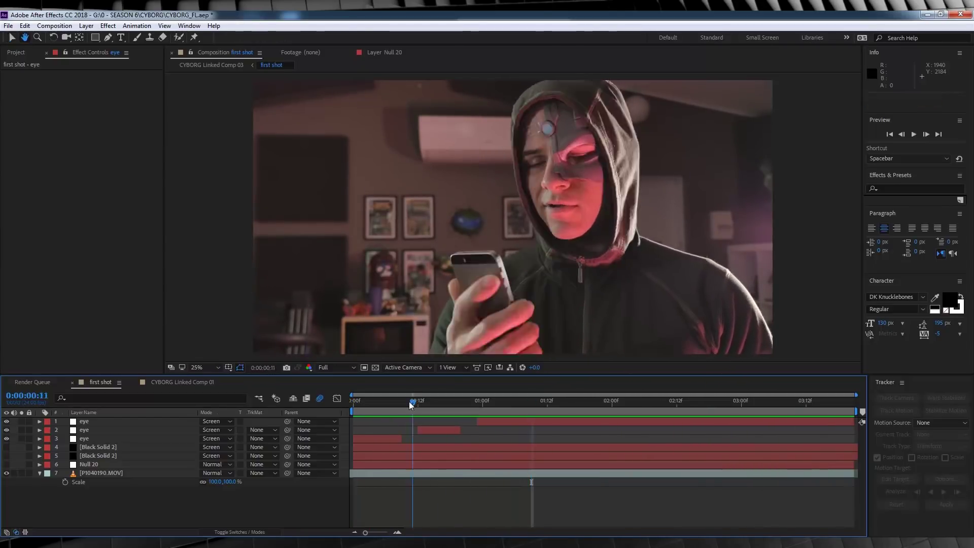
pyautogui.press('space')
pyautogui.click(85, 439)
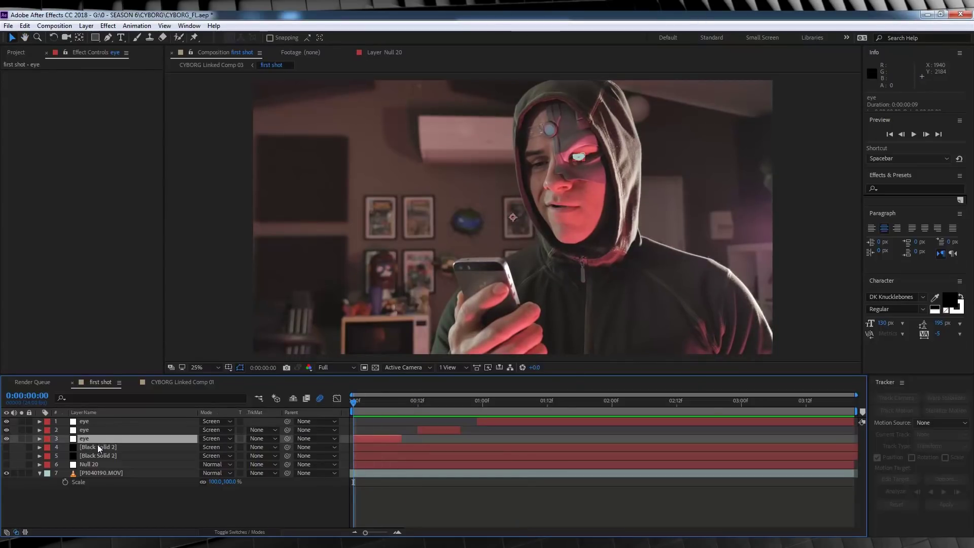
# - Duplicate the three eye layers to create eye 2, eye 3 and eye 4
pyautogui.hotkey('ctrl', 'd')
pyautogui.click(85, 428)
pyautogui.hotkey('ctrl', 'd')
pyautogui.click(86, 421)
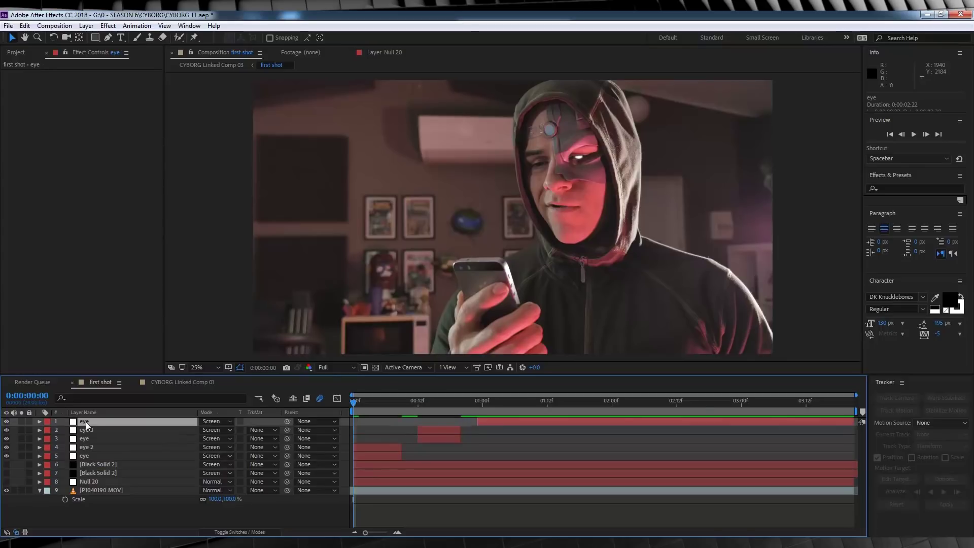
pyautogui.hotkey('ctrl', 'd')
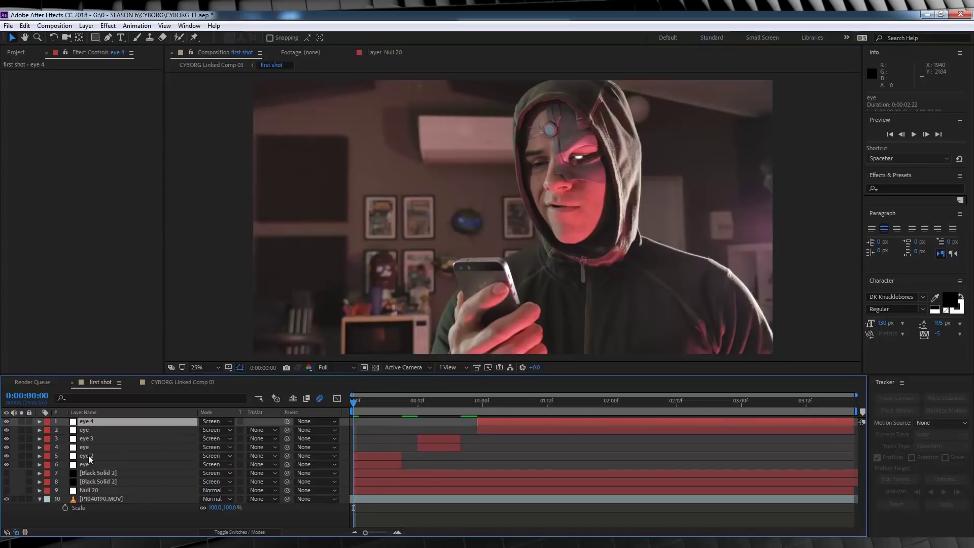
# - Set Mask Expansion to 0 px on eye 2, eye 3 and eye 4
pyautogui.click(90, 456)
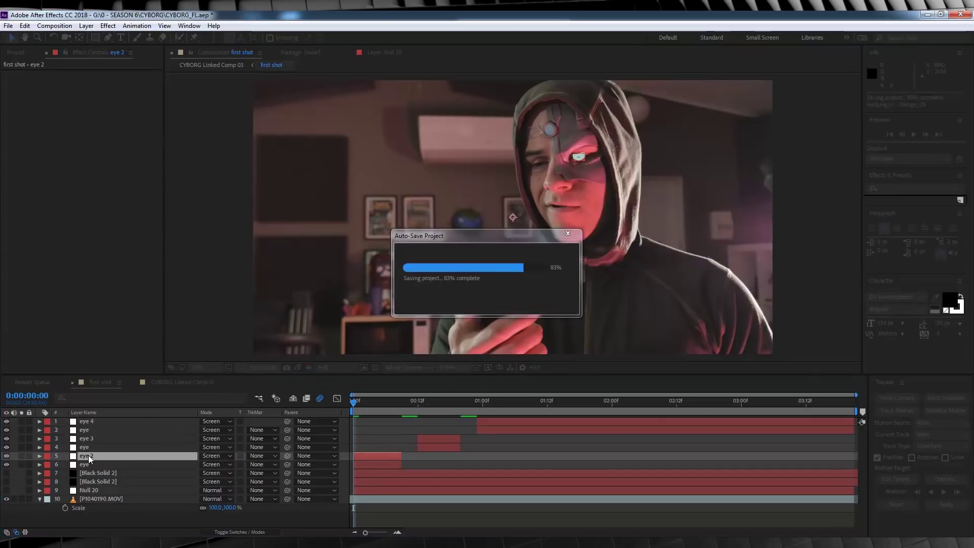
pyautogui.press('m')
pyautogui.press('m')
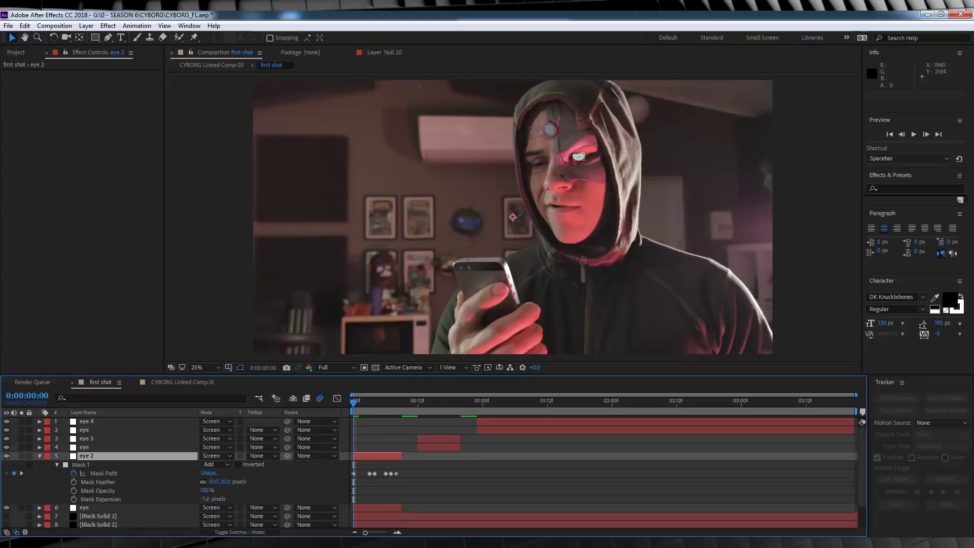
pyautogui.press('Return')
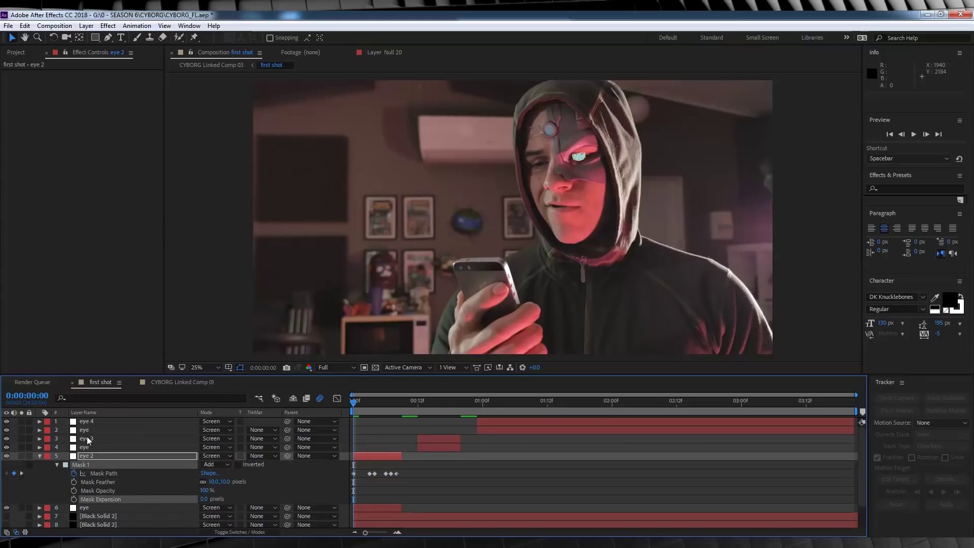
pyautogui.click(87, 436)
pyautogui.press('m')
pyautogui.press('m')
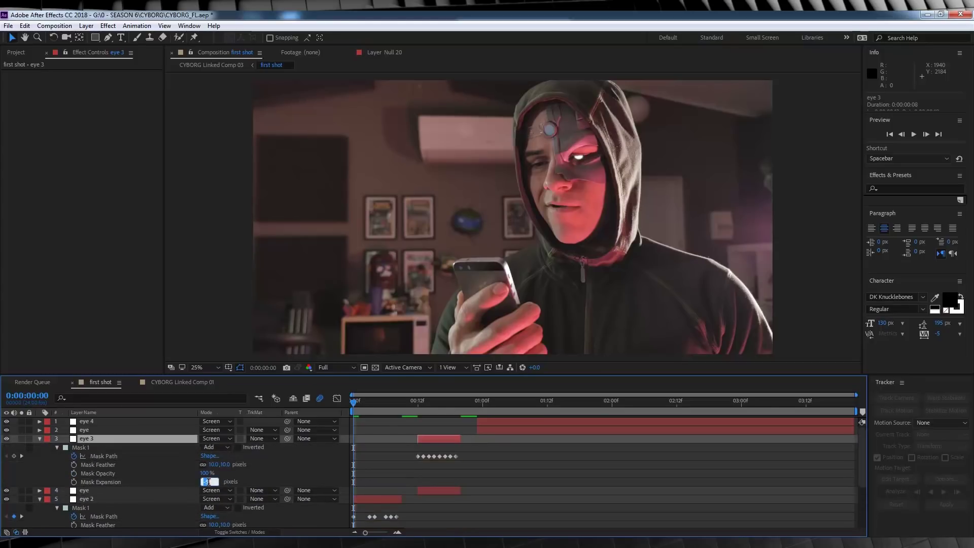
pyautogui.press('Return')
pyautogui.click(86, 421)
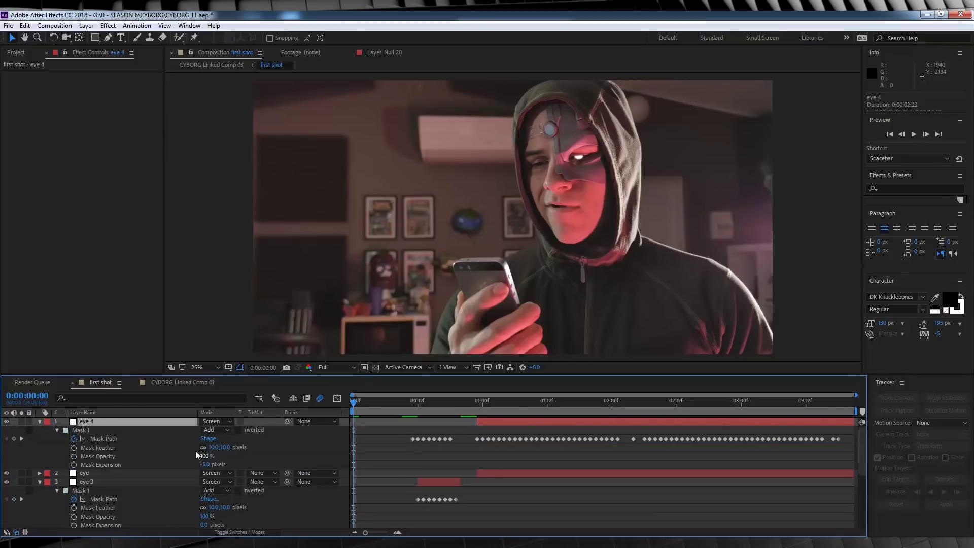
pyautogui.press('Return')
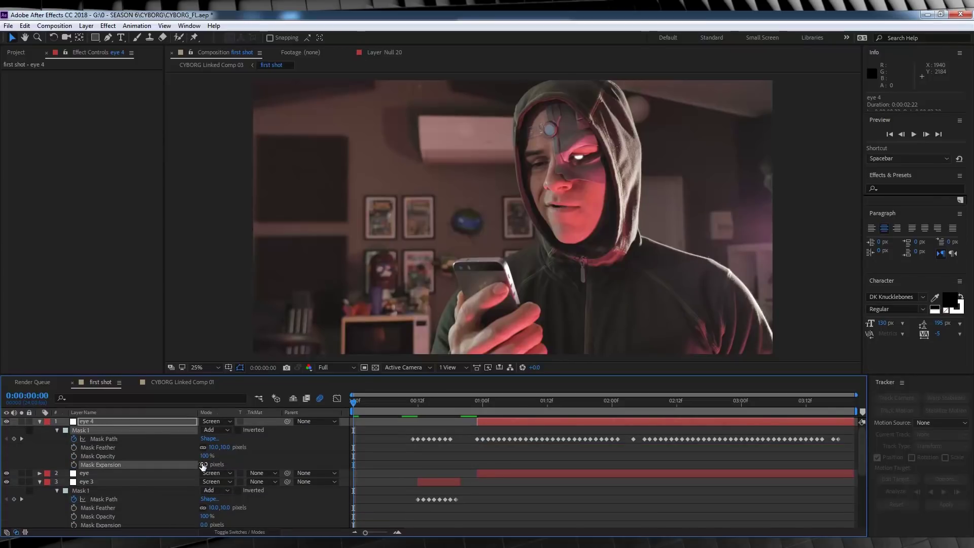
pyautogui.click(101, 424)
# - Apply a radius-15 Fast Box Blur to eye 4 and paste it onto eye 3 and eye 2
pyautogui.click(107, 25)
pyautogui.moveTo(127, 89)
pyautogui.click(277, 201)
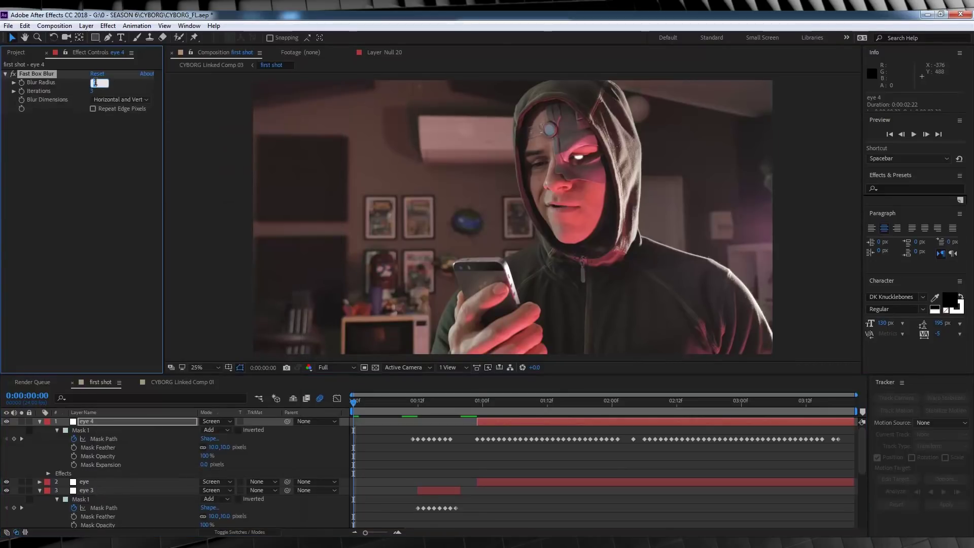
pyautogui.write('15')
pyautogui.press('Return')
pyautogui.click(89, 491)
pyautogui.hotkey('ctrl', 'v')
pyautogui.scroll(-1, 101, 469)
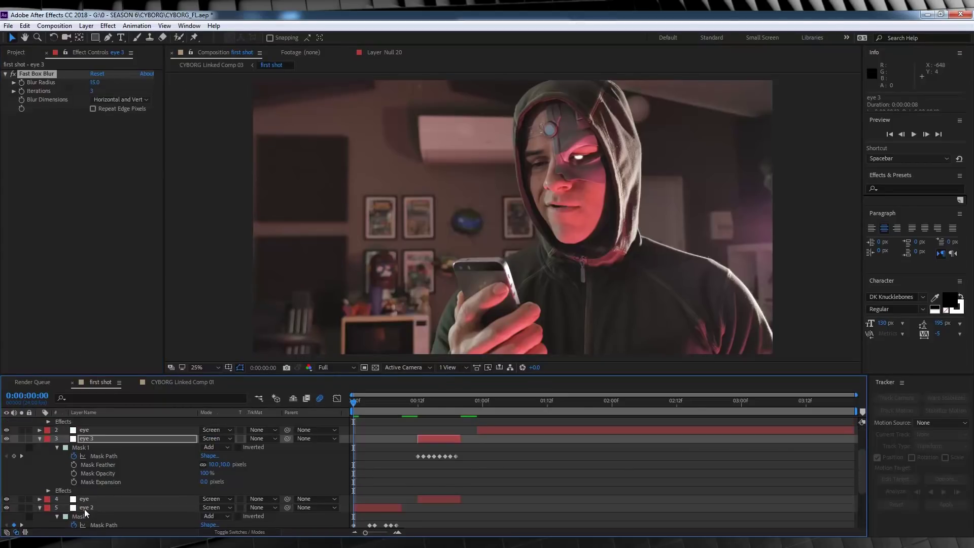
pyautogui.click(84, 507)
pyautogui.hotkey('ctrl', 'v')
pyautogui.click(409, 476)
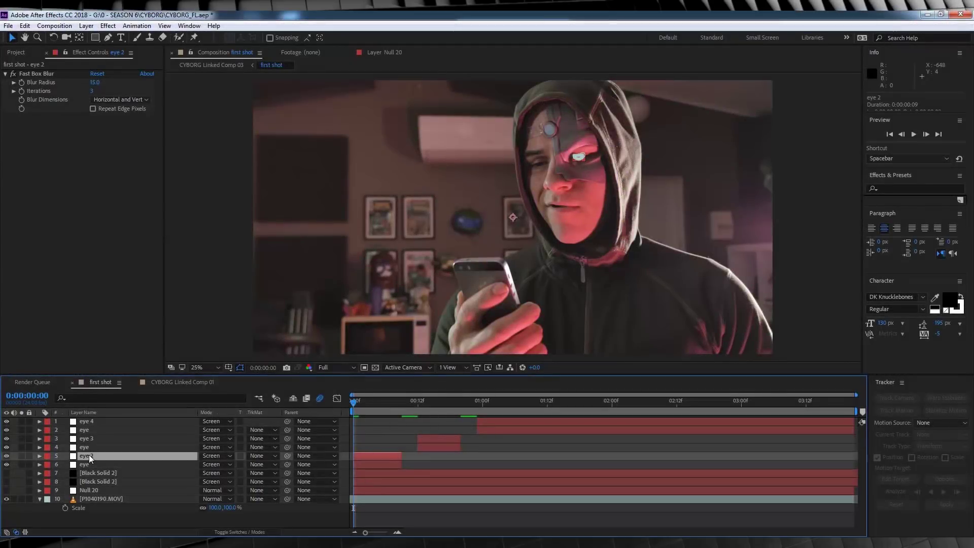
# - Duplicate the blurred eye layers and set the Blur Radius of eye 5, eye 6 and eye 7 to 20
pyautogui.hotkey('ctrl', 'd')
pyautogui.hotkey('ctrl', 'd')
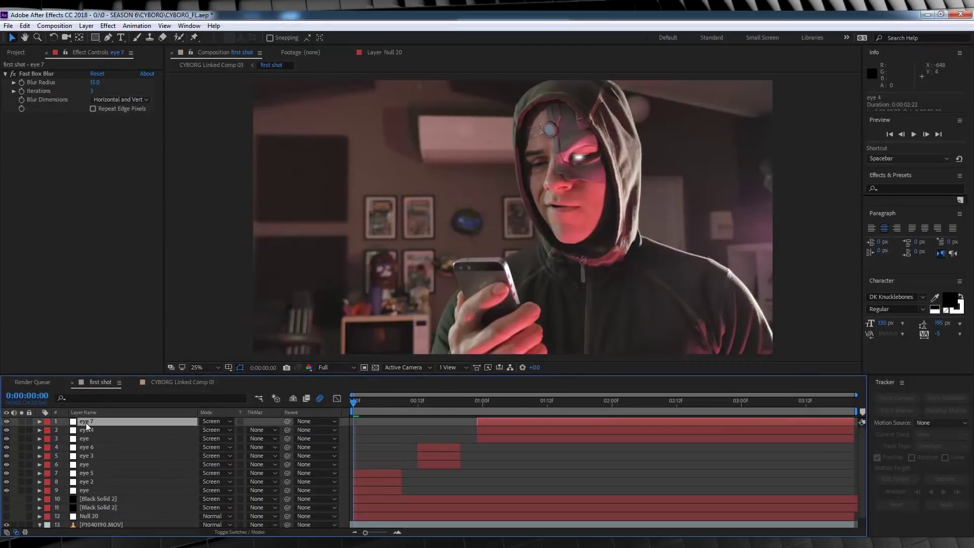
pyautogui.click(87, 474)
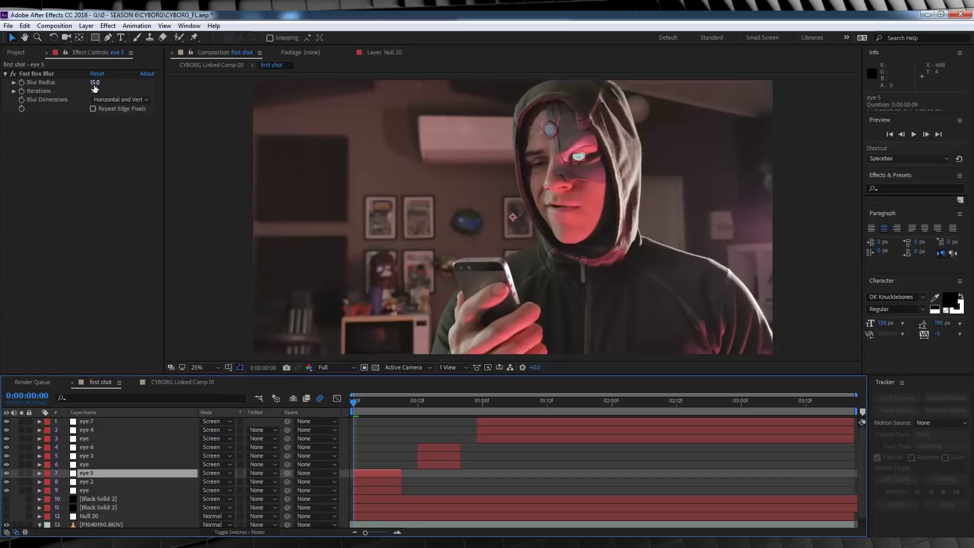
pyautogui.click(94, 82)
pyautogui.write('20')
pyautogui.press('Return')
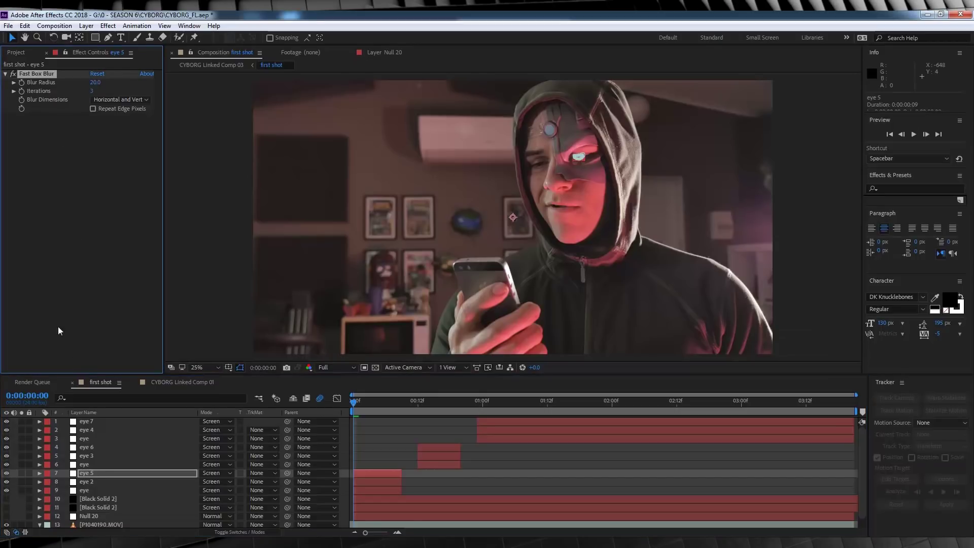
pyautogui.click(87, 447)
pyautogui.click(95, 82)
pyautogui.press('Return')
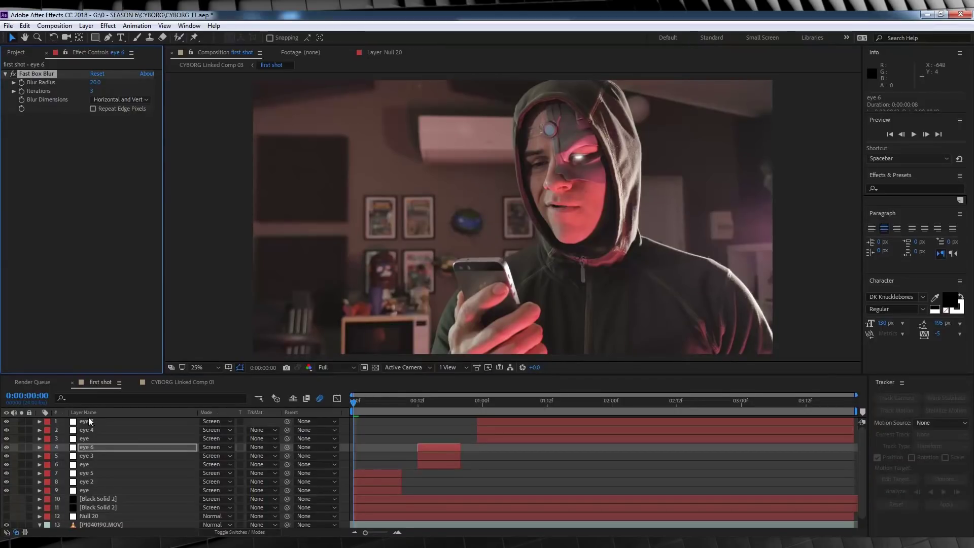
pyautogui.click(88, 420)
pyautogui.click(94, 82)
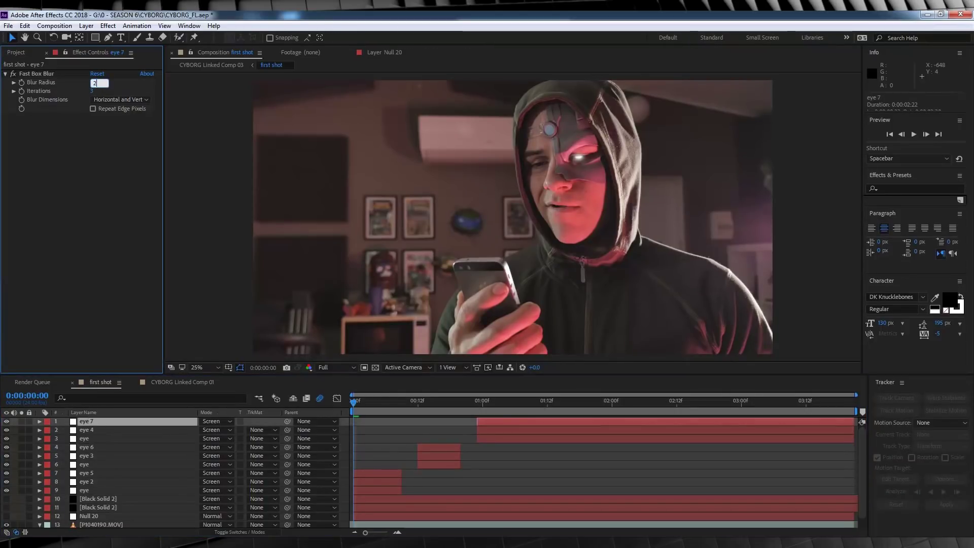
pyautogui.write('0.0')
pyautogui.press('Return')
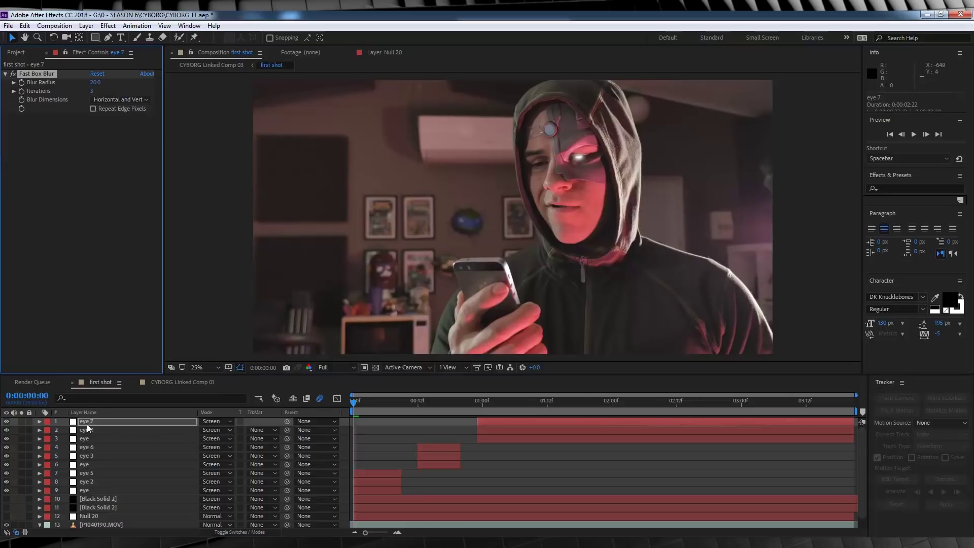
# - Create a new solid in a saturated bright red colour
pyautogui.click(91, 421)
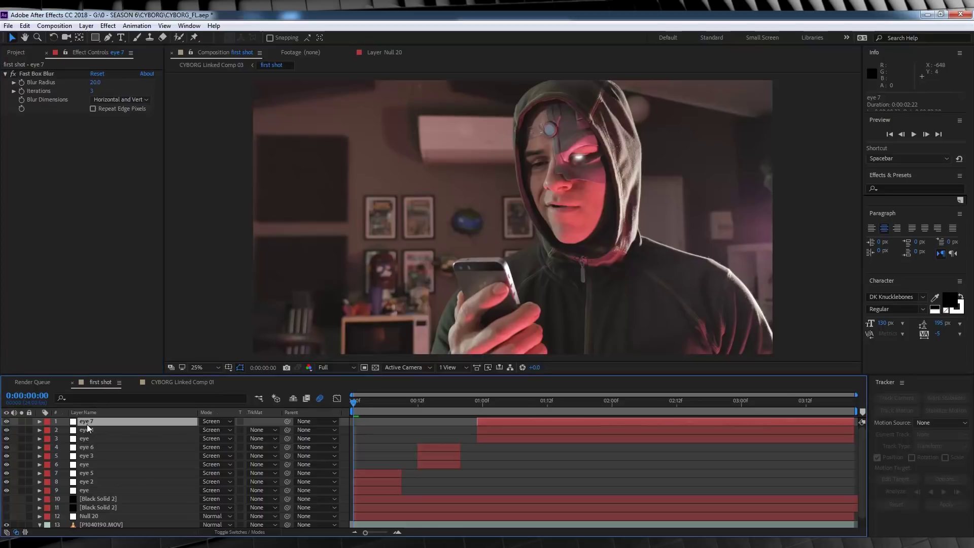
pyautogui.click(87, 26)
pyautogui.click(96, 49)
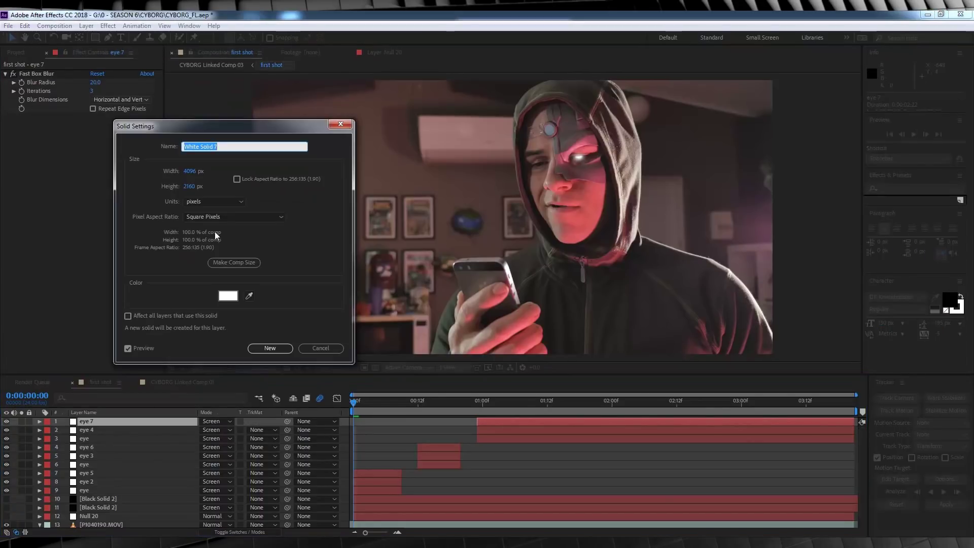
pyautogui.click(233, 297)
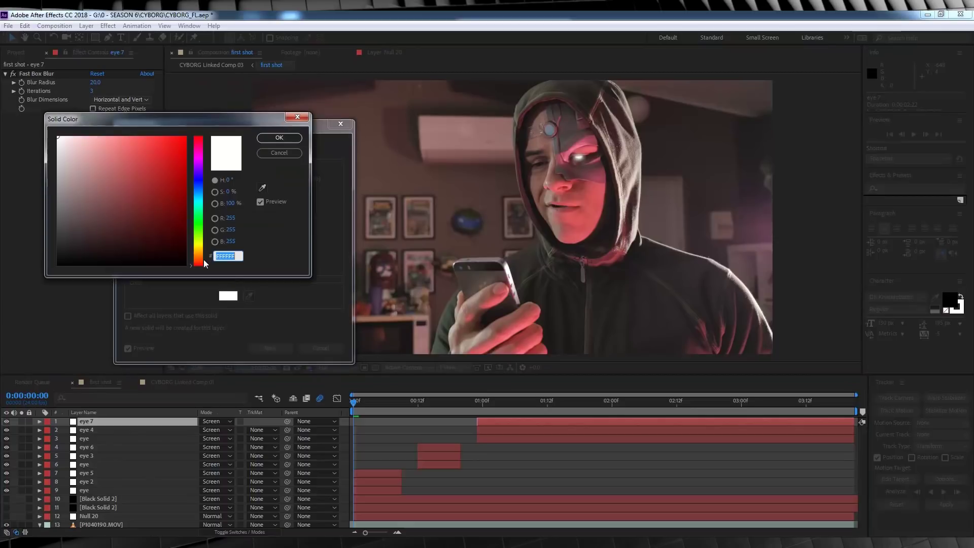
pyautogui.moveTo(204, 263); pyautogui.dragTo(203, 122)
pyautogui.click(178, 135)
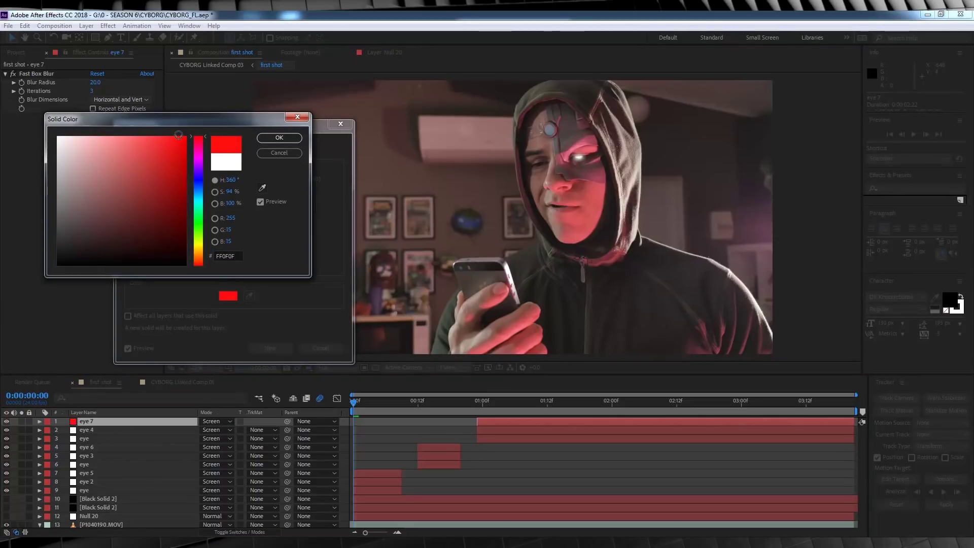
pyautogui.click(262, 138)
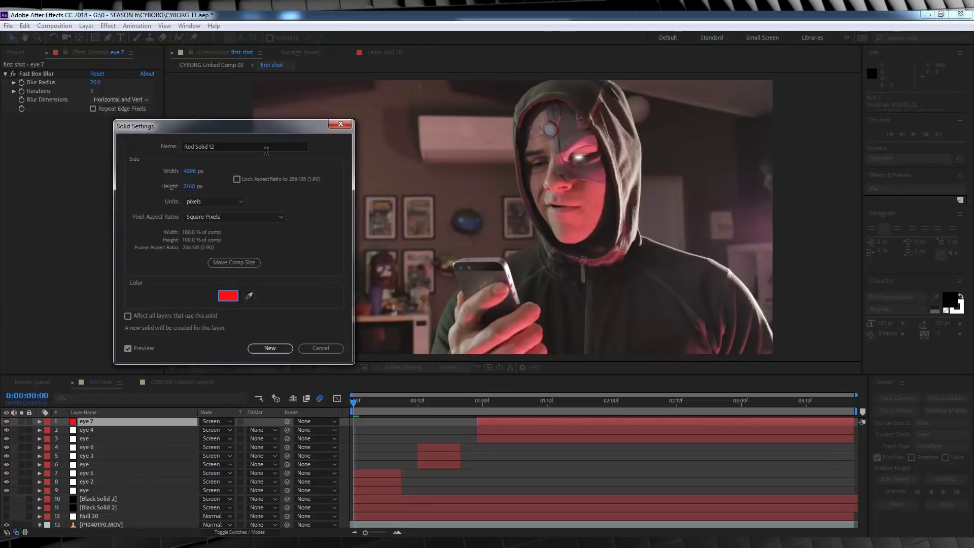
pyautogui.click(268, 349)
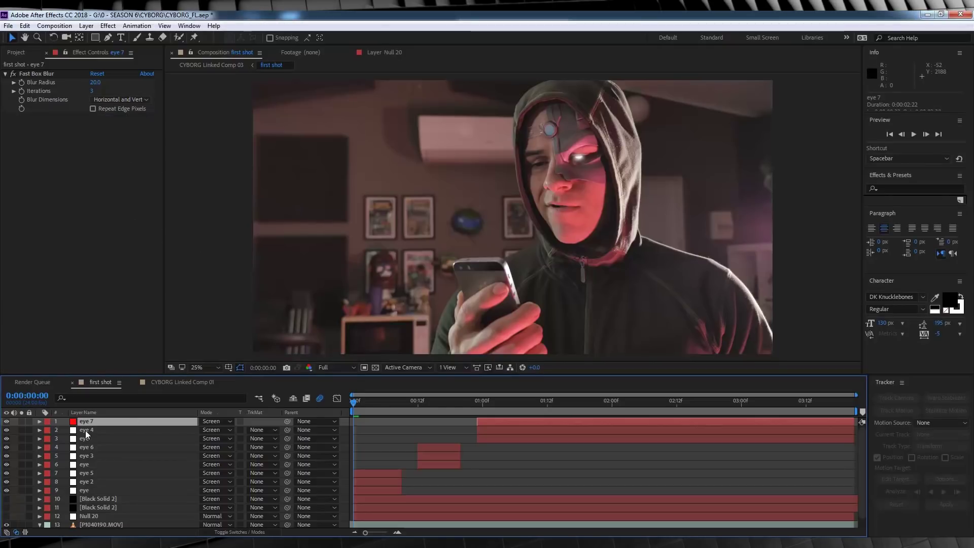
# - Change eye 5's solid colour to the sampled red in Solid Settings
pyautogui.click(87, 447)
pyautogui.hotkey('ctrl', 'shift', 'y')
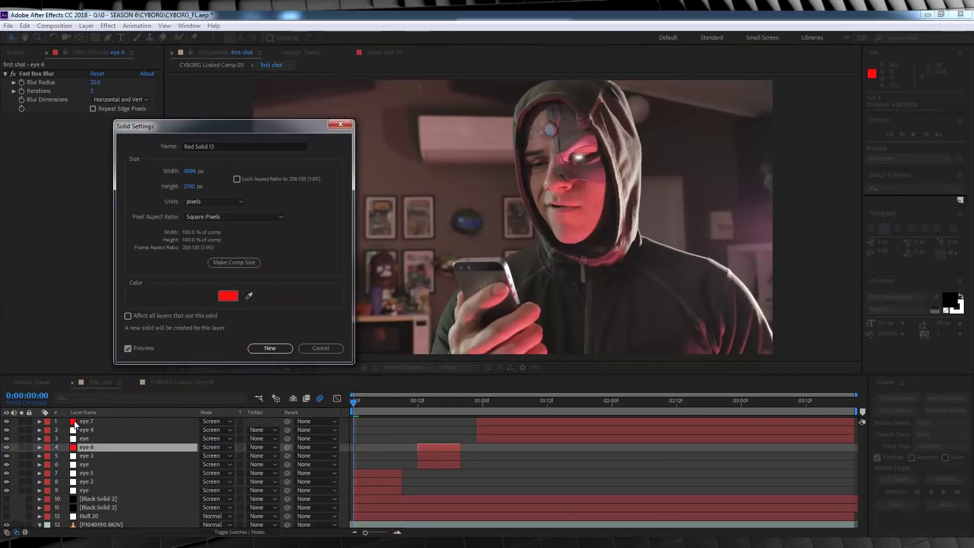
pyautogui.press('Escape')
pyautogui.click(86, 473)
pyautogui.click(86, 25)
pyautogui.click(114, 47)
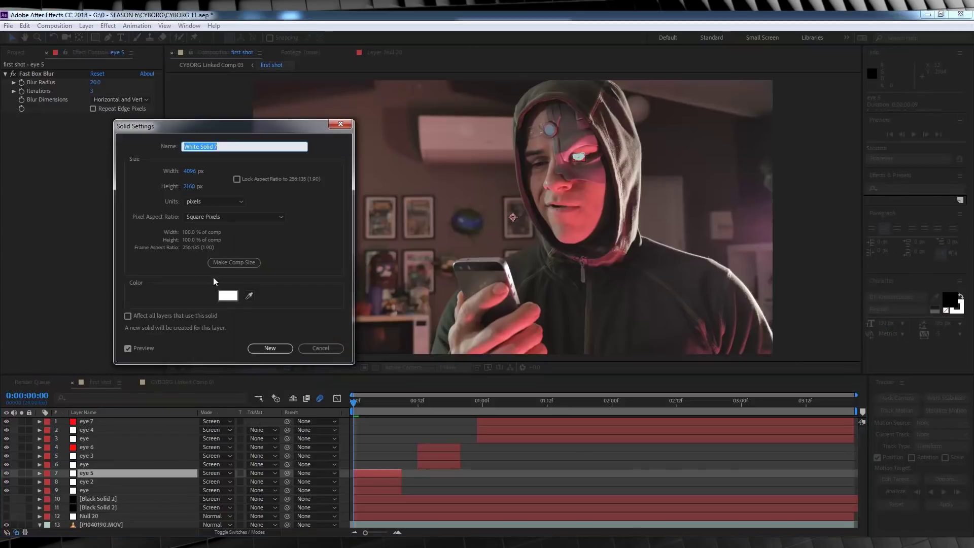
pyautogui.click(248, 295)
pyautogui.click(73, 447)
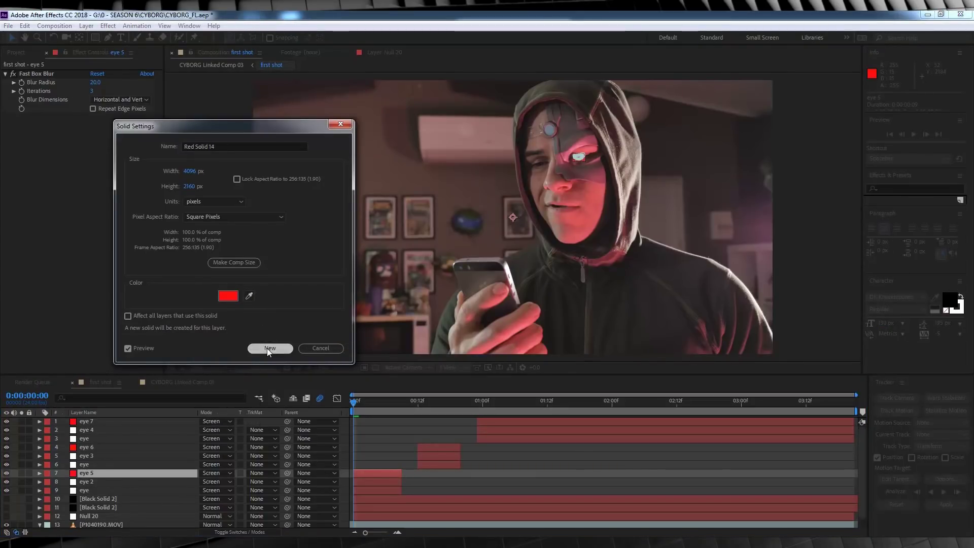
pyautogui.click(270, 348)
# - Set the blend mode of eye 5, eye 6 and eye 7 to Add
pyautogui.click(217, 473)
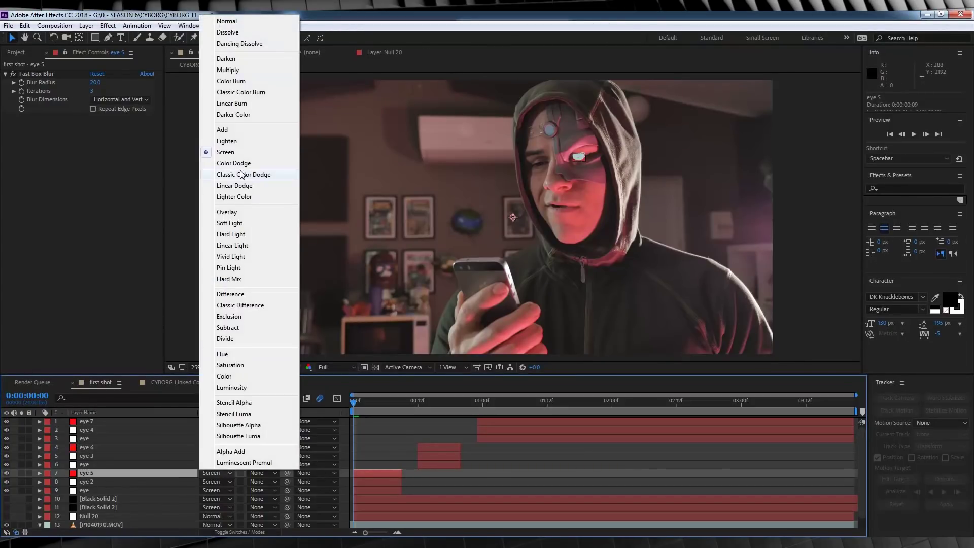
pyautogui.click(231, 132)
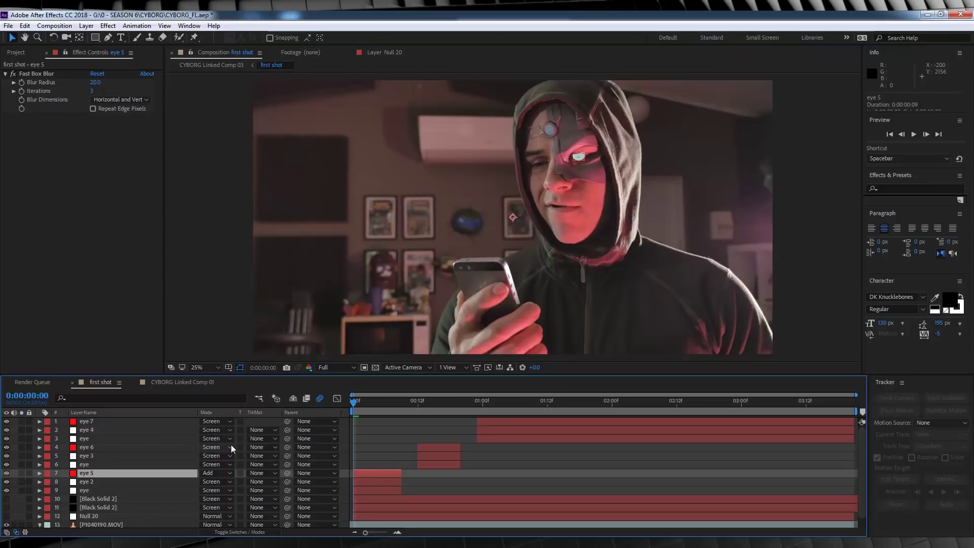
pyautogui.click(230, 449)
pyautogui.click(250, 197)
pyautogui.click(213, 421)
pyautogui.click(247, 198)
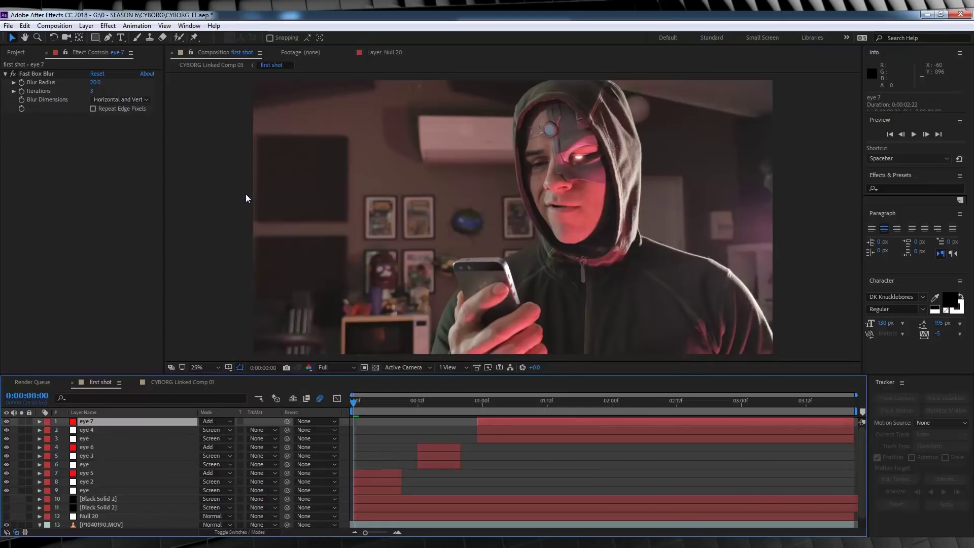
# - Duplicate eye 5, eye 6 and eye 7 into eye 8, eye 9 and eye 10
pyautogui.click(87, 473)
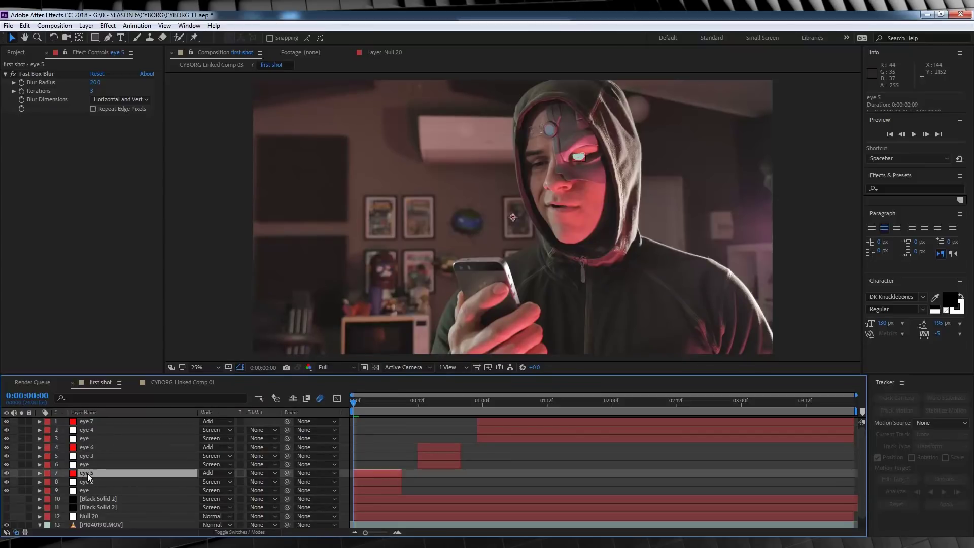
pyautogui.hotkey('ctrl', 'd')
pyautogui.click(88, 447)
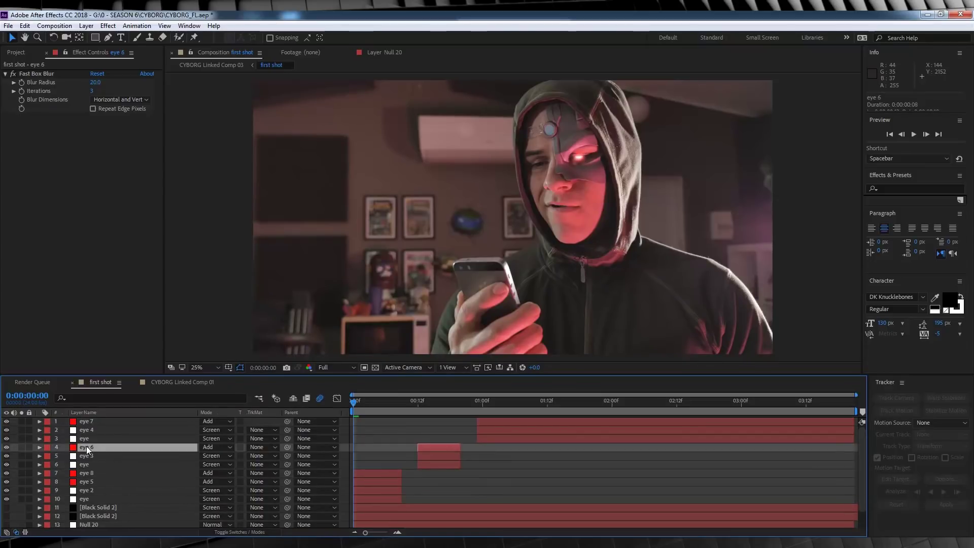
pyautogui.hotkey('ctrl', 'd')
pyautogui.click(87, 421)
pyautogui.hotkey('ctrl', 'd')
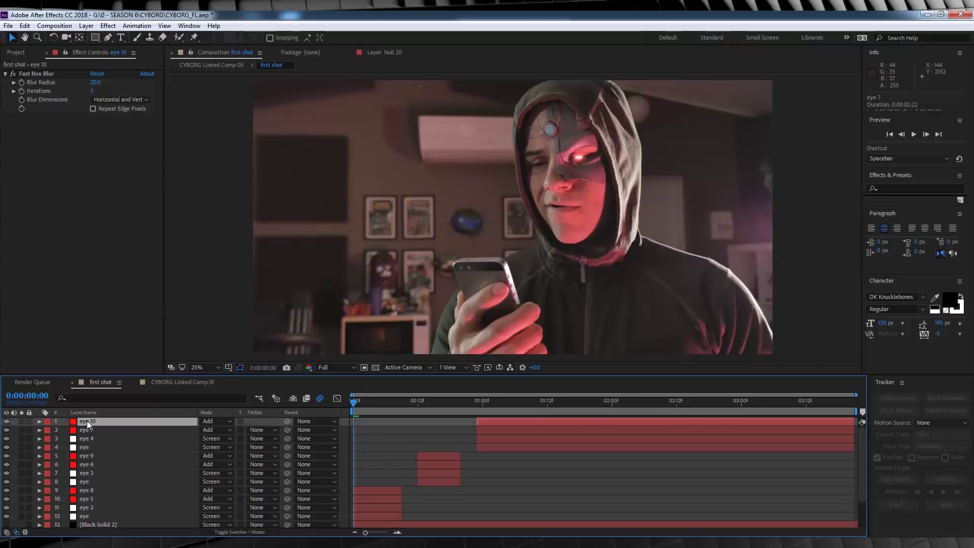
# - Set Mask Expansion to 35 px on eye 8, eye 9 and eye 10
pyautogui.click(87, 490)
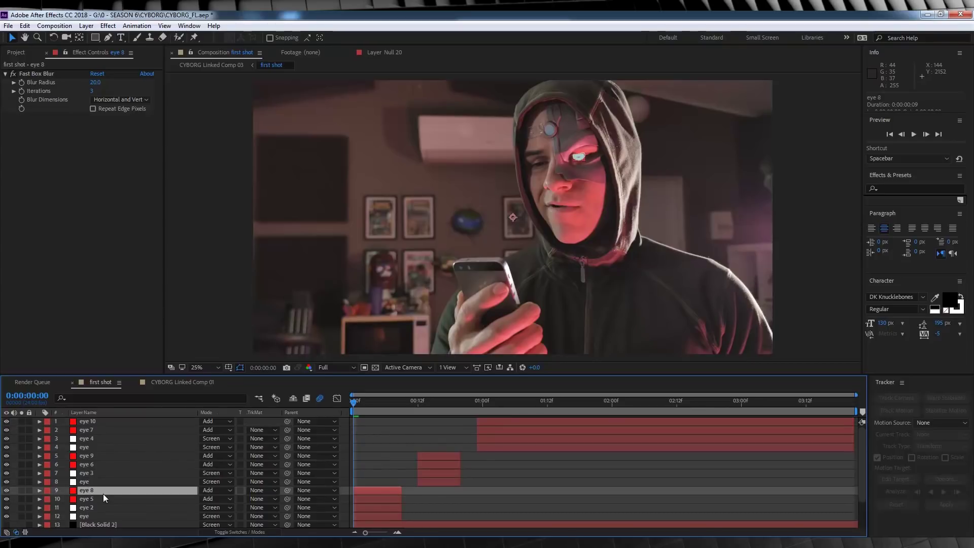
pyautogui.press('m')
pyautogui.press('m')
pyautogui.scroll(-3, 104, 493)
pyautogui.click(205, 455)
pyautogui.press('Return')
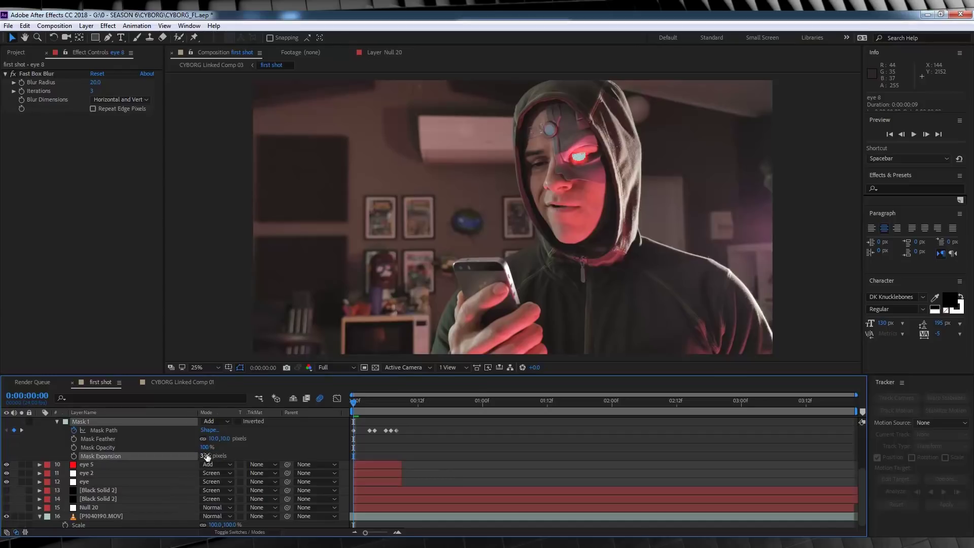
pyautogui.scroll(2, 206, 455)
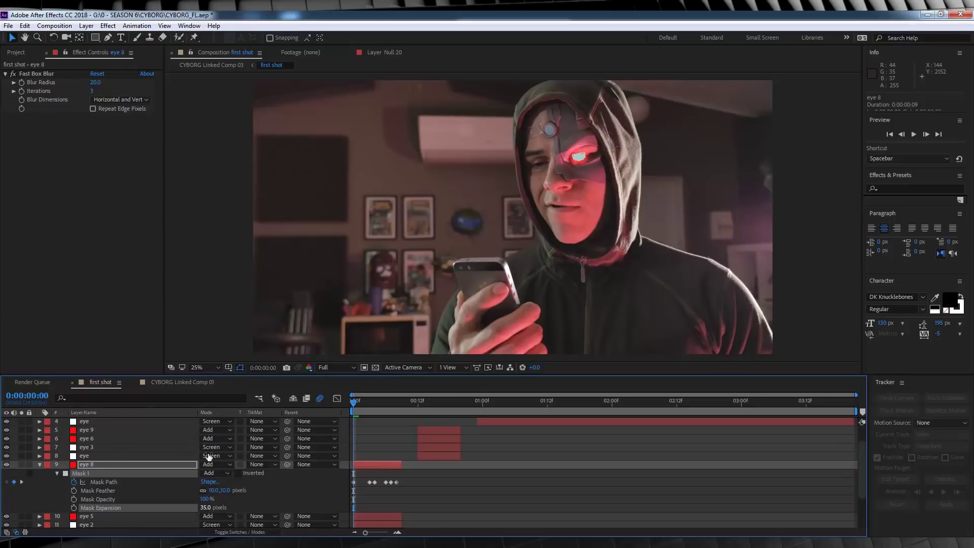
pyautogui.click(89, 430)
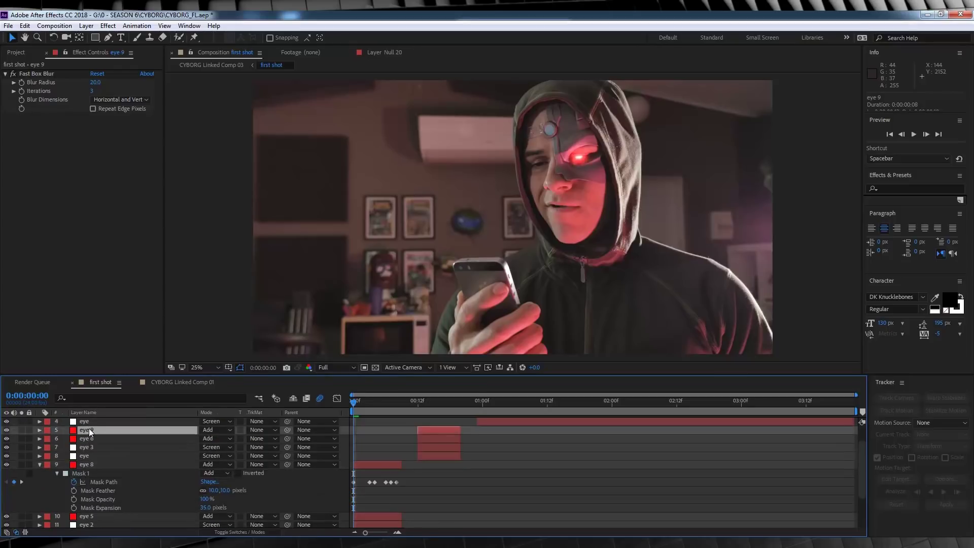
pyautogui.press('m')
pyautogui.press('m')
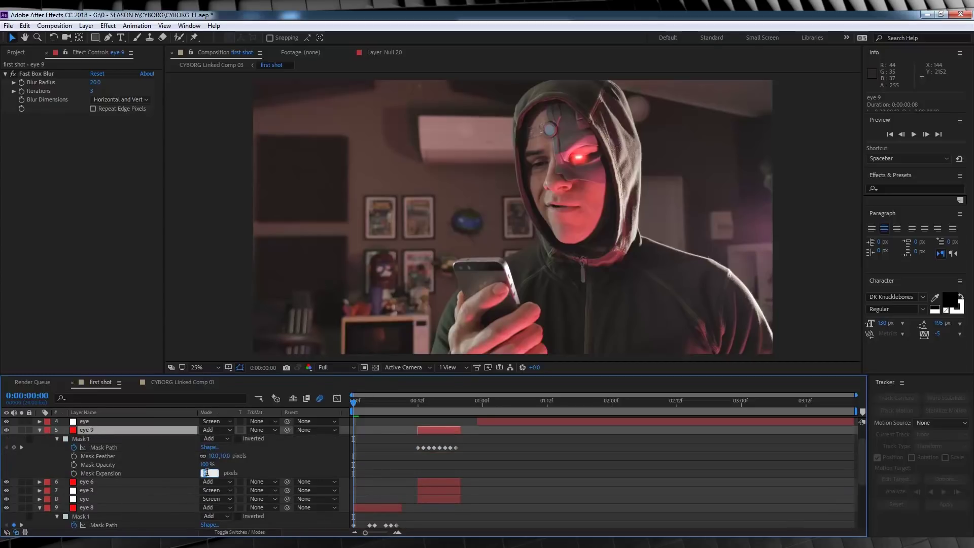
pyautogui.write('5')
pyautogui.press('Return')
pyautogui.scroll(1, 87, 453)
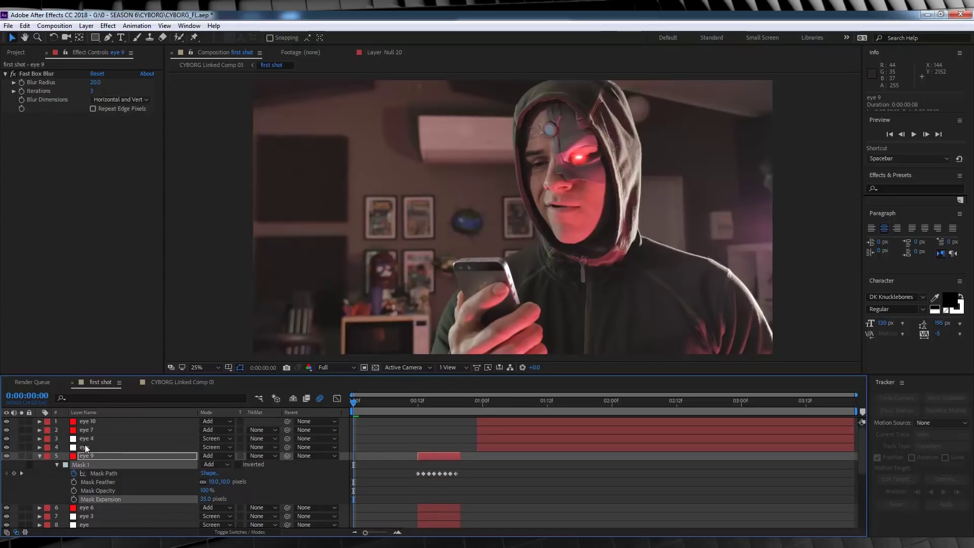
pyautogui.click(89, 423)
pyautogui.press('m')
pyautogui.press('m')
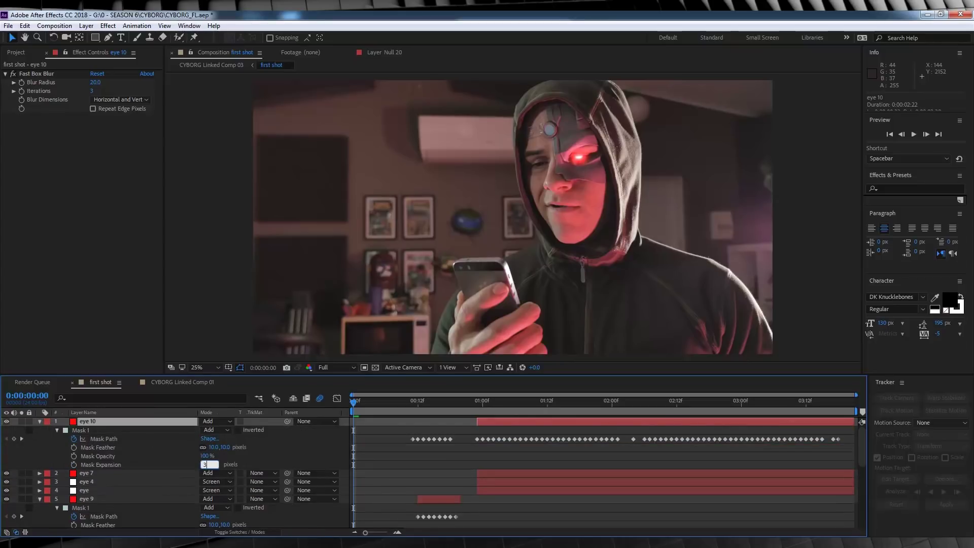
pyautogui.write('5')
pyautogui.press('Return')
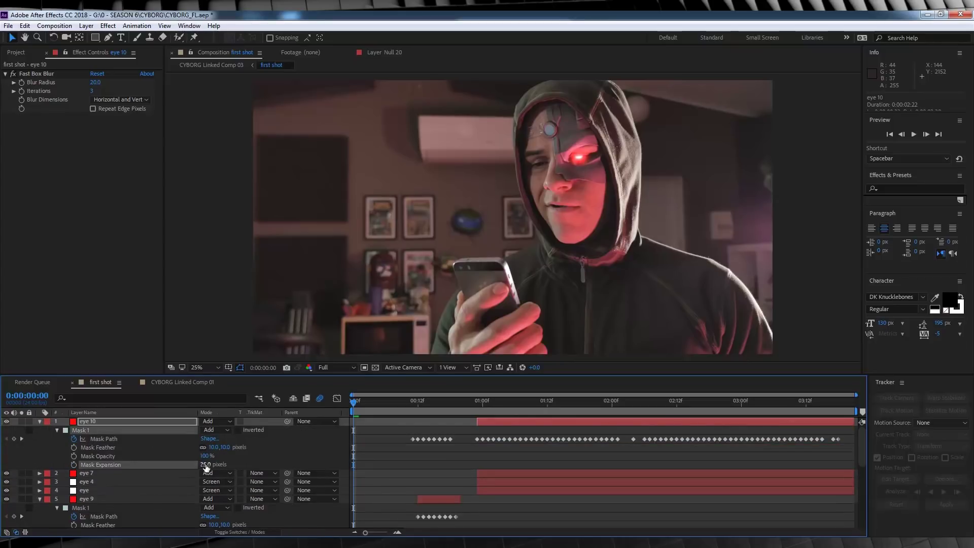
# - Increase the eye copy's Fast Box Blur radius to 33
pyautogui.click(91, 423)
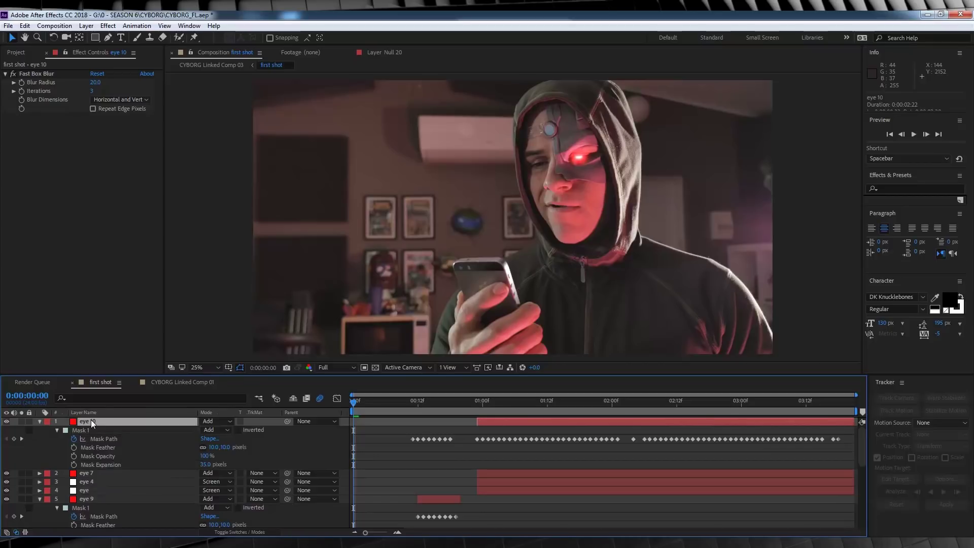
pyautogui.click(98, 82)
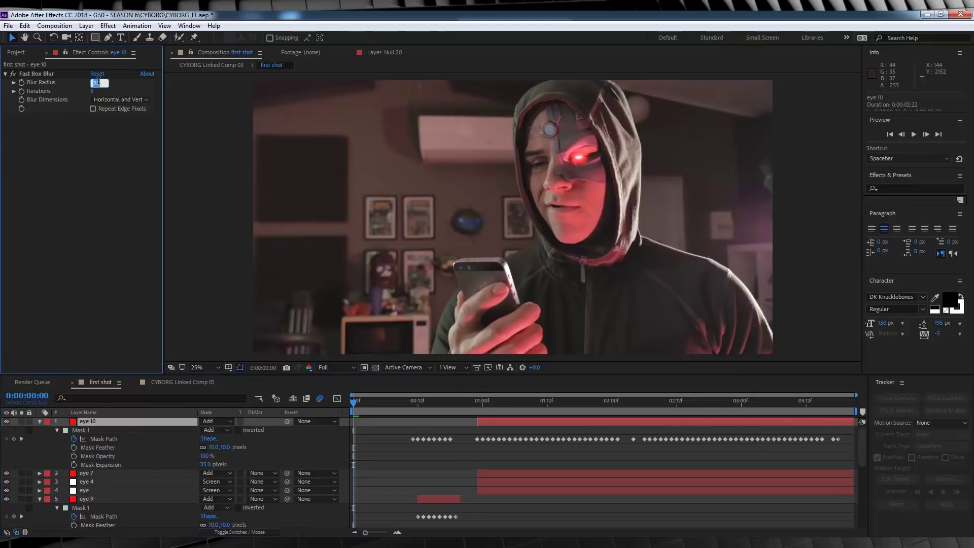
pyautogui.write('33')
pyautogui.press('Return')
pyautogui.scroll(-5, 83, 456)
# - Add a Deep Red Photo Filter to eye 8, ordered above Fast Box Blur
pyautogui.click(82, 447)
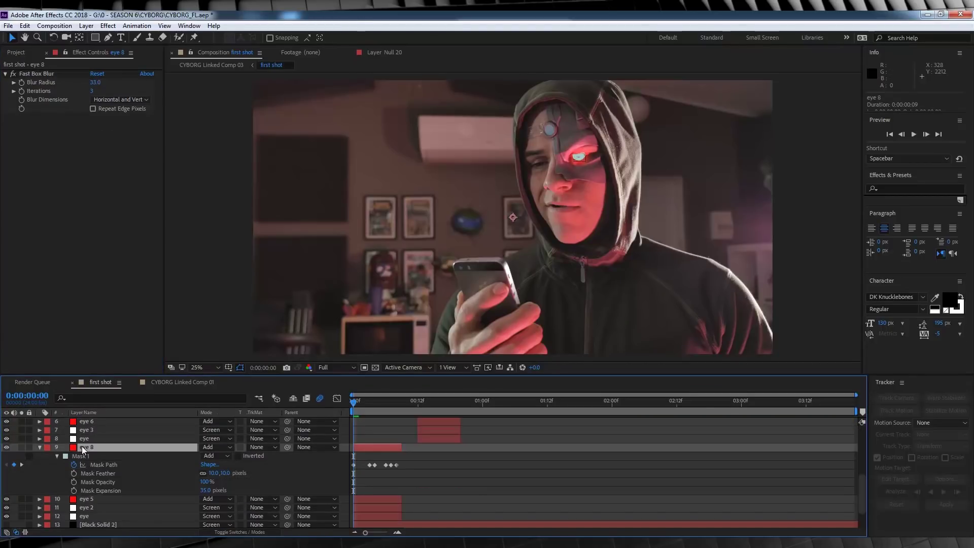
pyautogui.click(108, 26)
pyautogui.moveTo(130, 118)
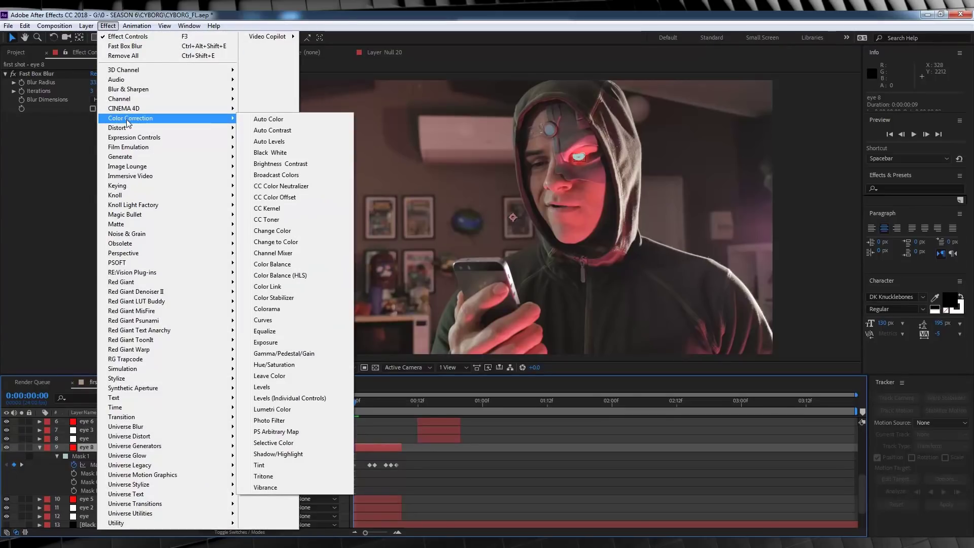
pyautogui.click(294, 423)
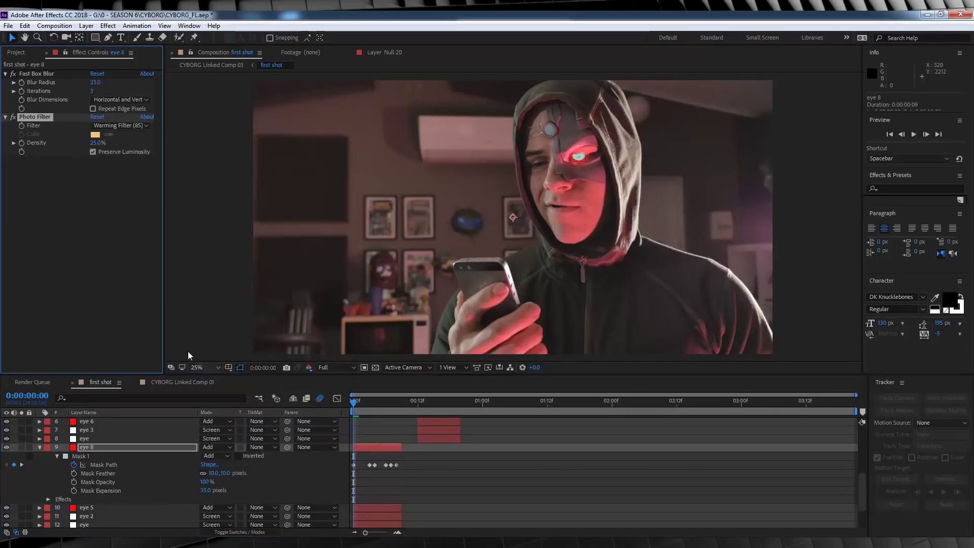
pyautogui.click(117, 127)
pyautogui.click(120, 305)
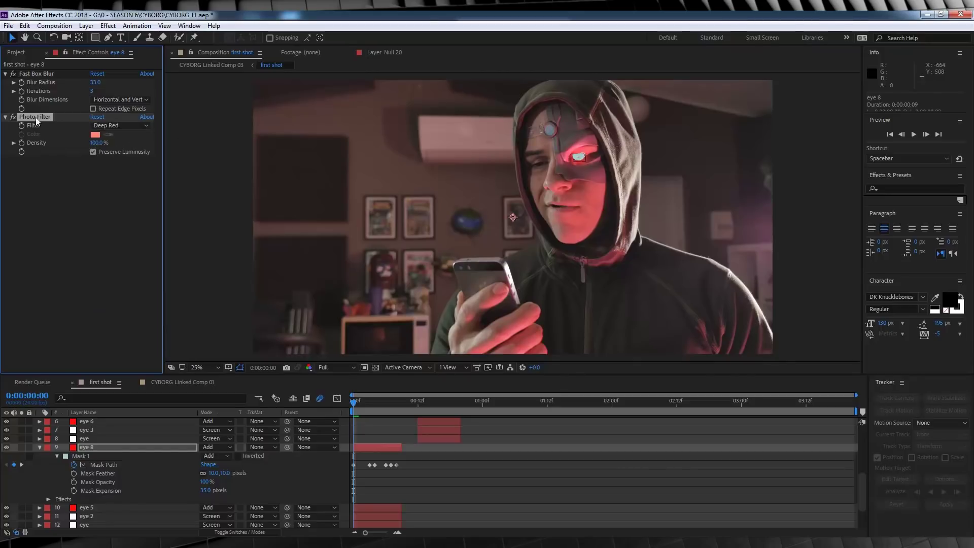
pyautogui.moveTo(35, 120); pyautogui.dragTo(37, 121)
pyautogui.moveTo(40, 118); pyautogui.dragTo(48, 73)
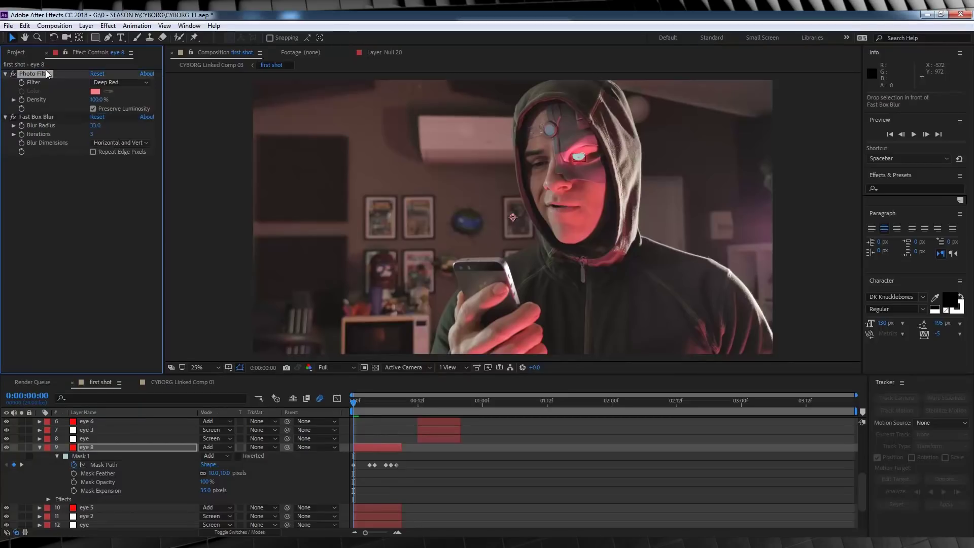
pyautogui.scroll(2, 90, 442)
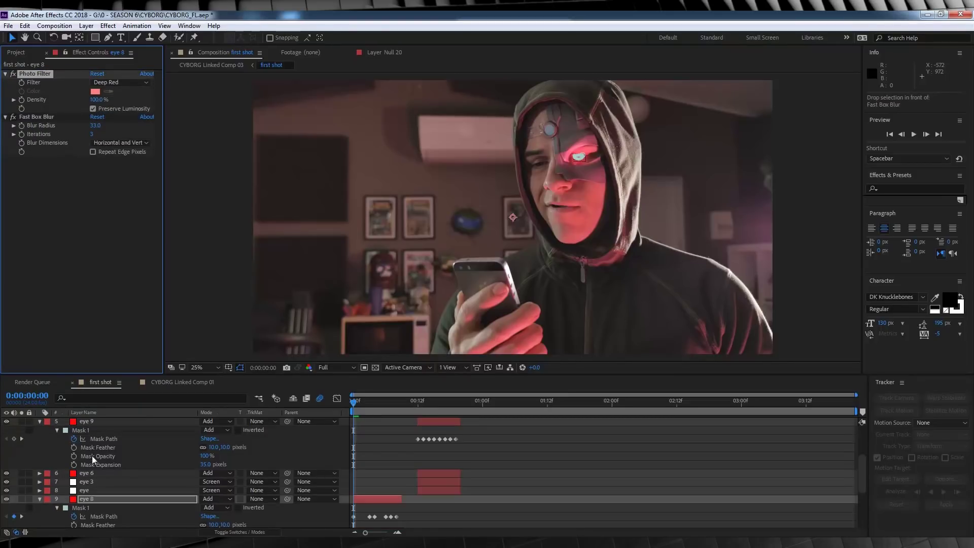
pyautogui.click(84, 422)
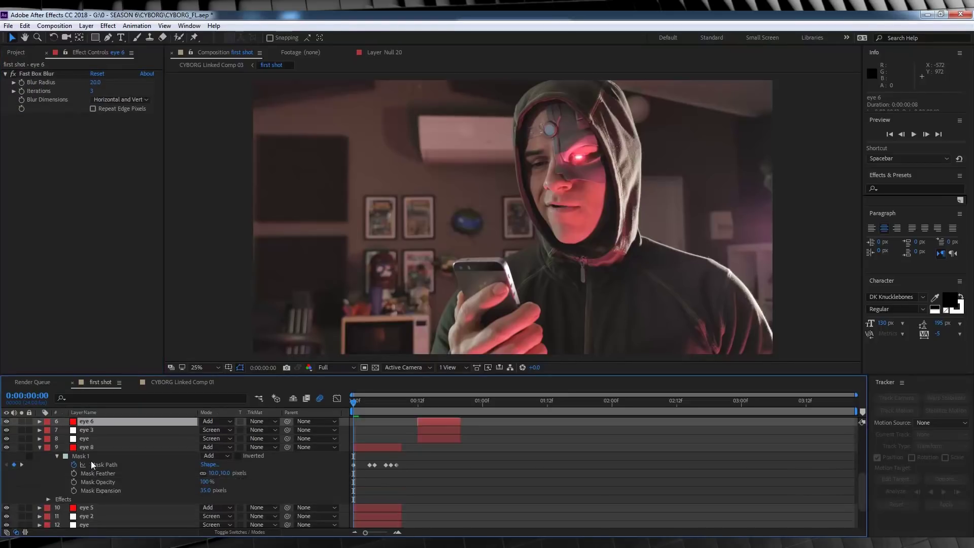
pyautogui.click(86, 498)
pyautogui.scroll(3, 88, 422)
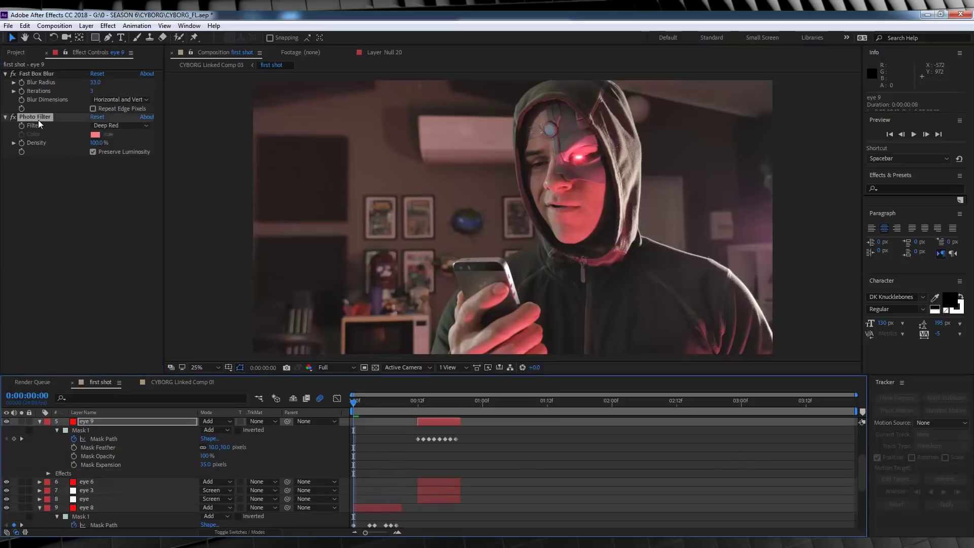
# - Play and stop a preview of the red eye glow
pyautogui.click(86, 420)
pyautogui.press('space')
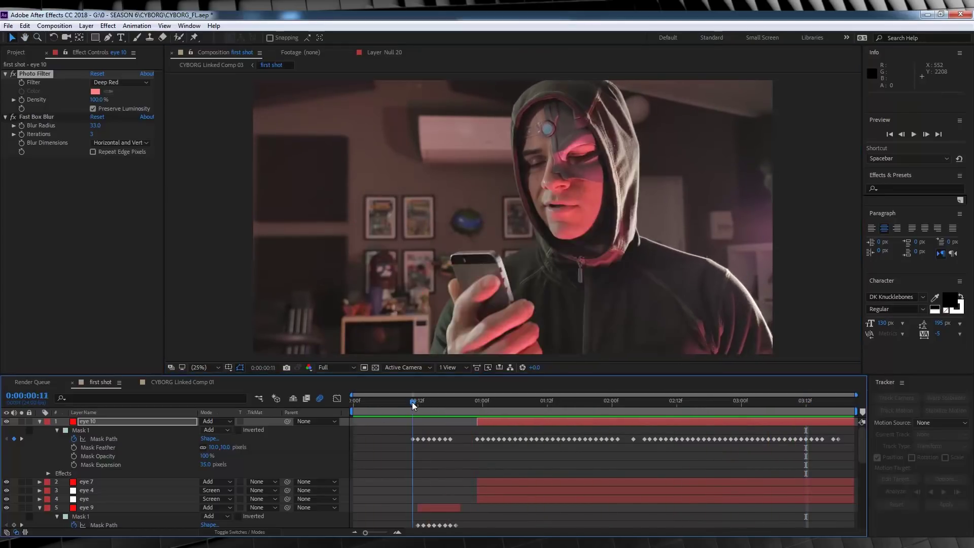
pyautogui.press('space')
# - Collapse the layers, re-enable Black Solid 2's forehead glow, and preview again
pyautogui.click(39, 419)
pyautogui.click(41, 455)
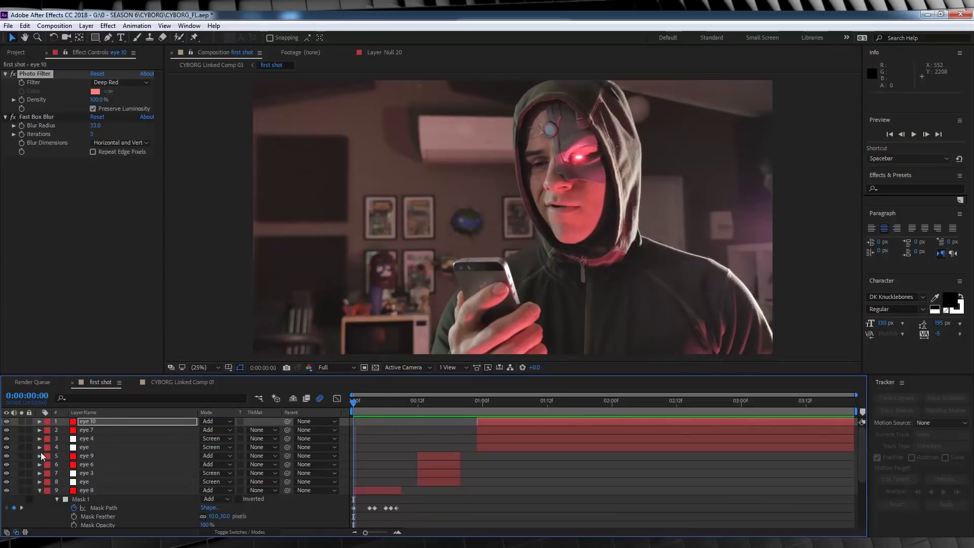
pyautogui.click(41, 488)
pyautogui.scroll(-3, 40, 488)
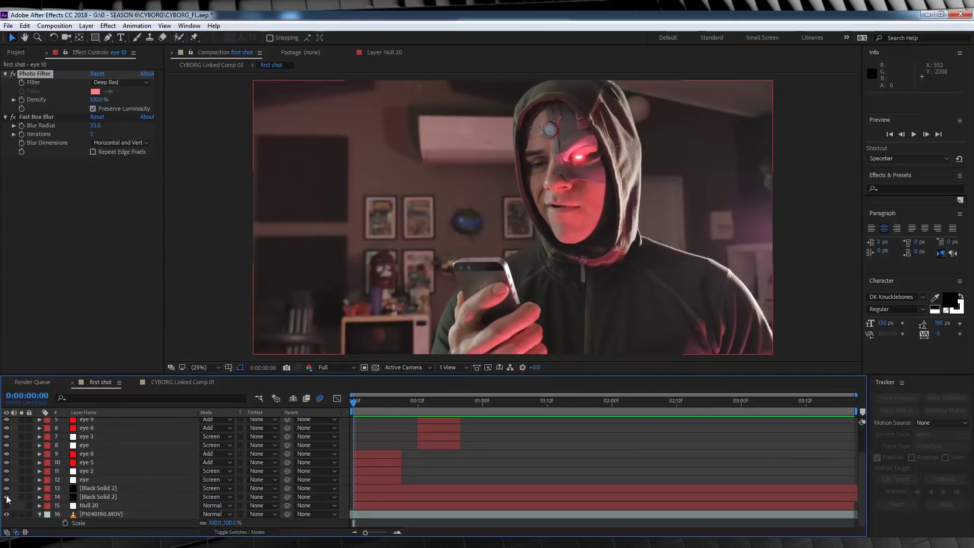
pyautogui.click(6, 498)
pyautogui.press('space')
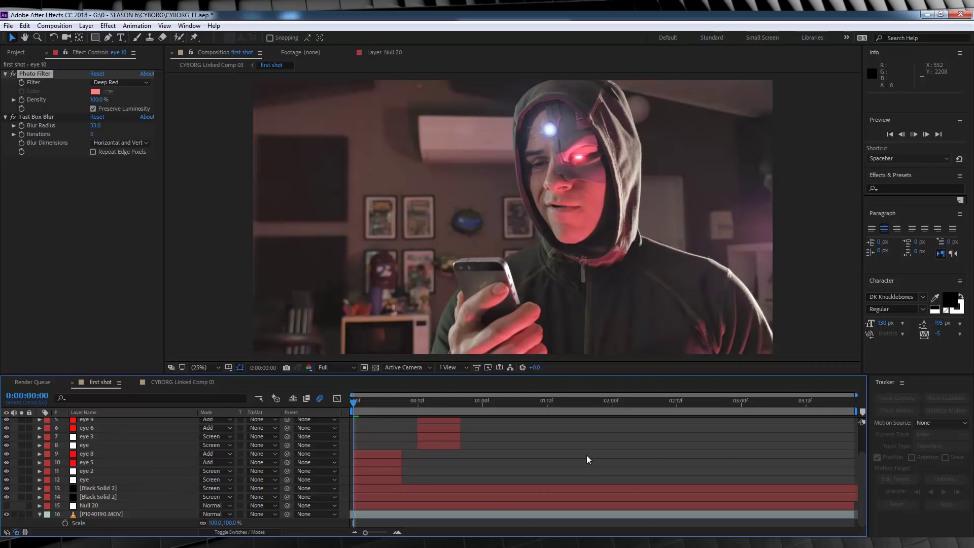